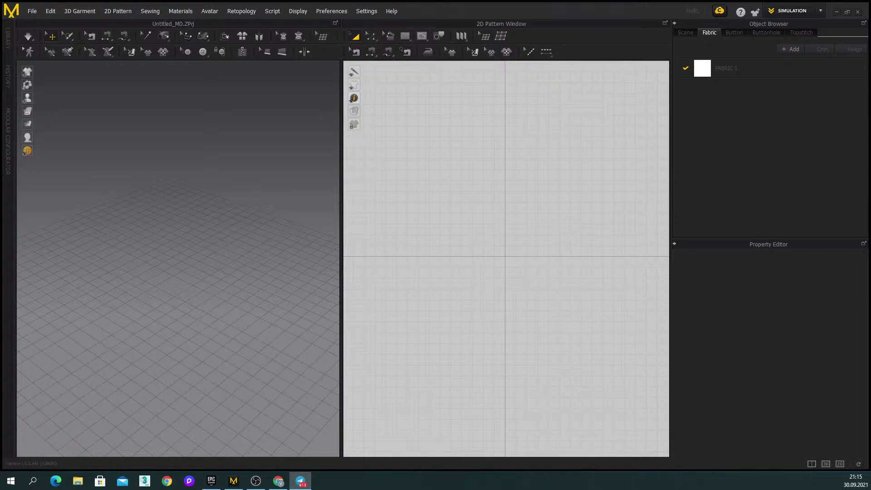
key(alt+F4)
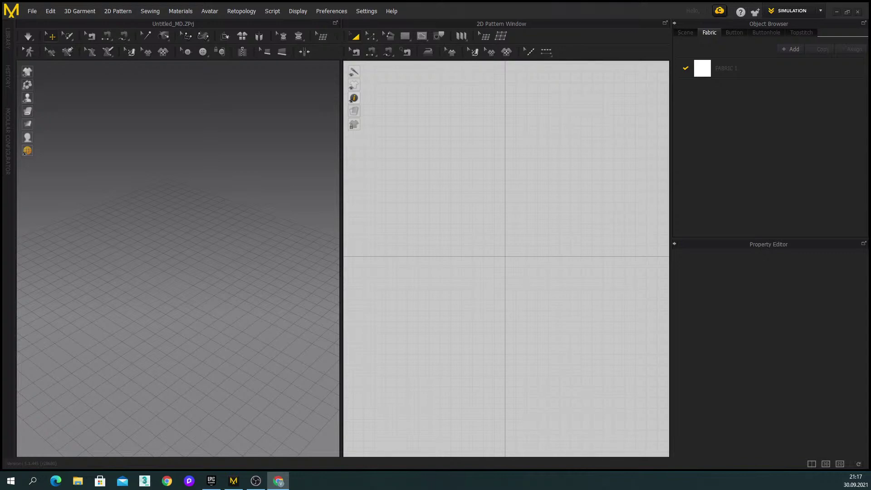
click(442, 267)
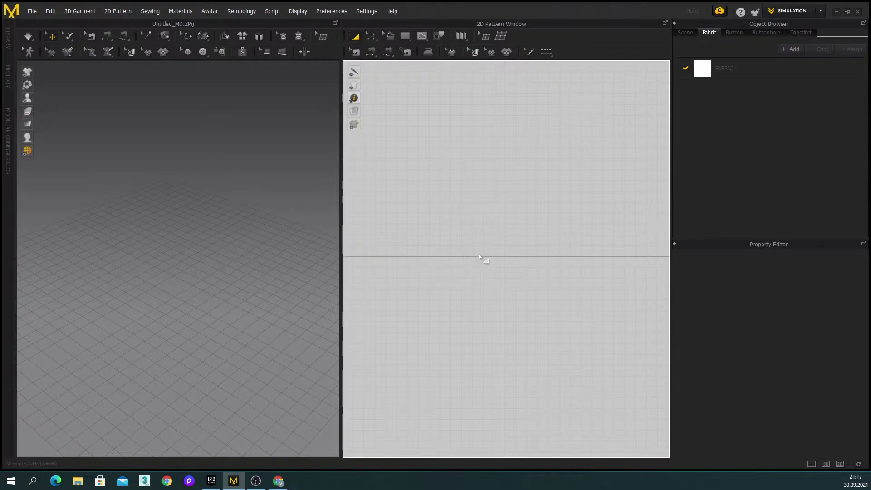
mouse_move(487, 257)
right_down()
mouse_move(496, 248)
mouse_move(488, 249)
right_up()
right_drag(159, 294, 204, 304)
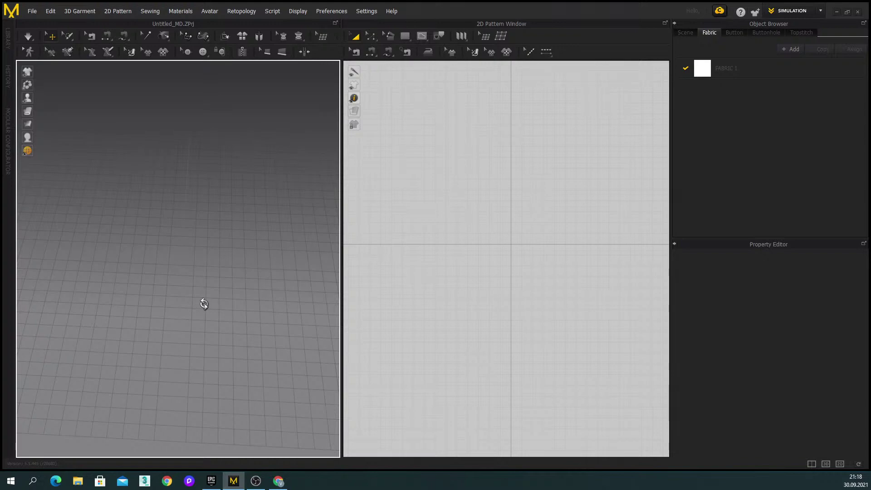
right_drag(184, 282, 237, 298)
right_drag(186, 234, 178, 205)
scroll(502, 272, up, 2)
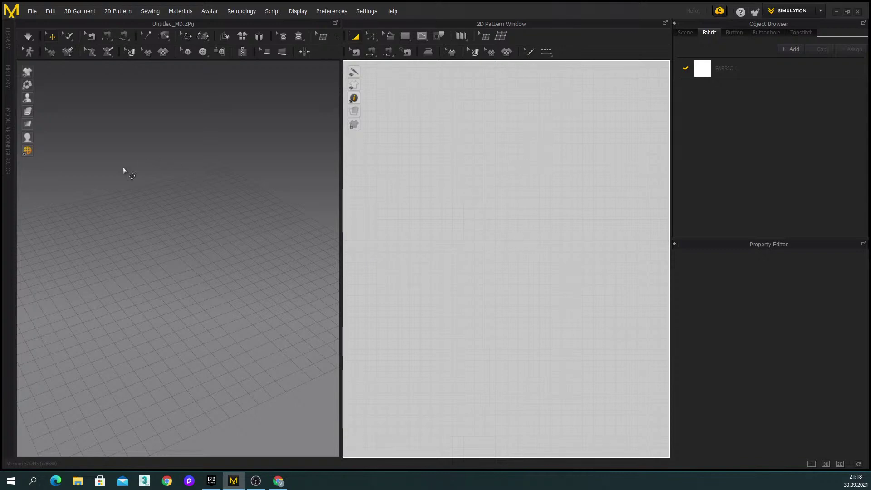
right_drag(218, 261, 241, 280)
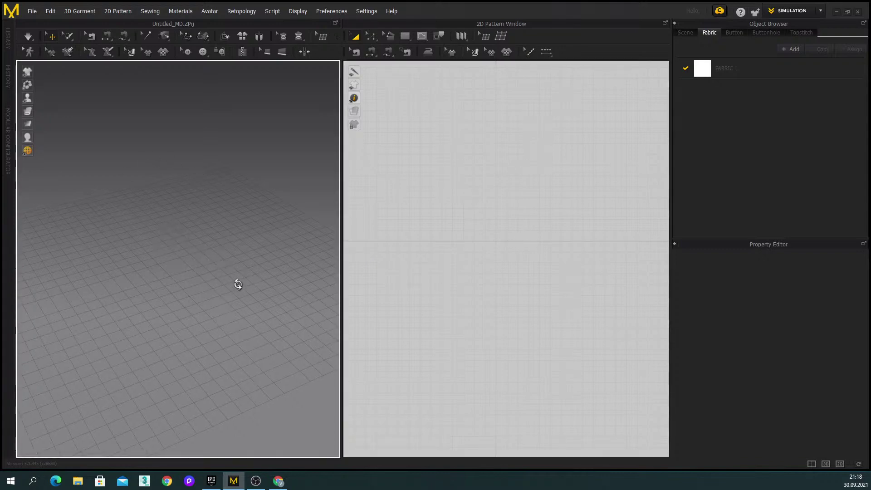
right_drag(192, 293, 216, 306)
- Set the simulation mode to GPU and leave the simulation stopped
click(27, 37)
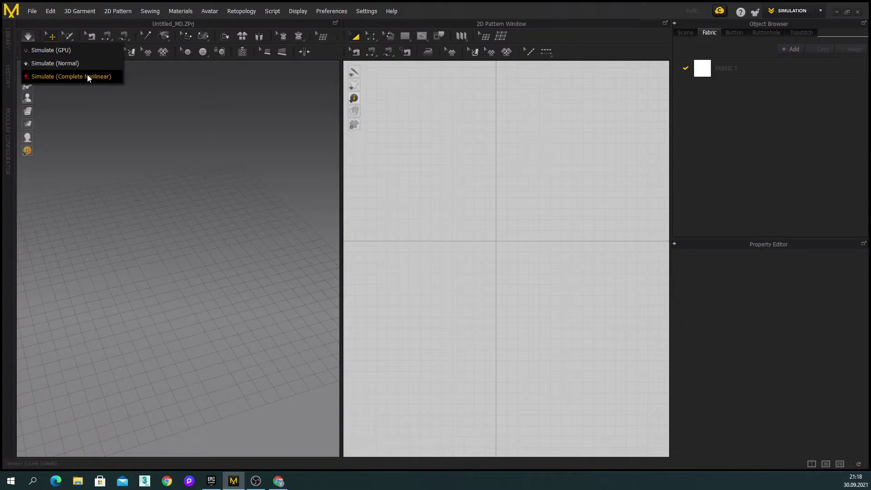
click(50, 51)
click(29, 37)
click(28, 37)
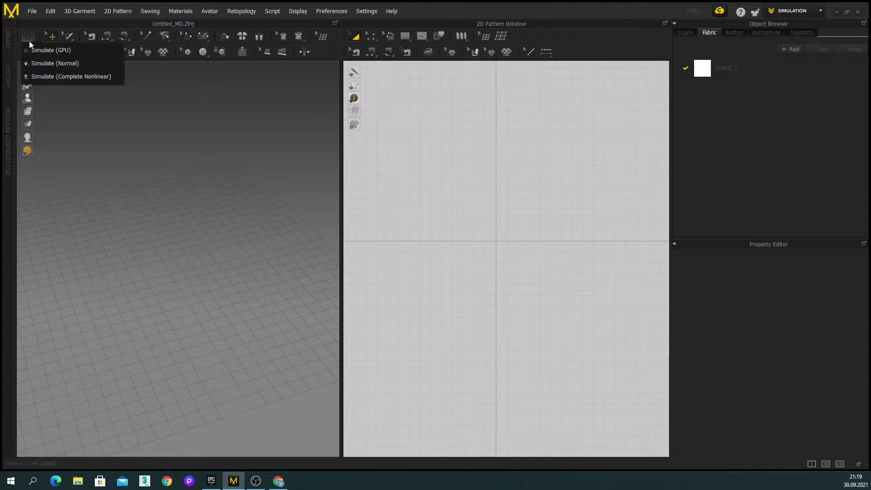
click(34, 50)
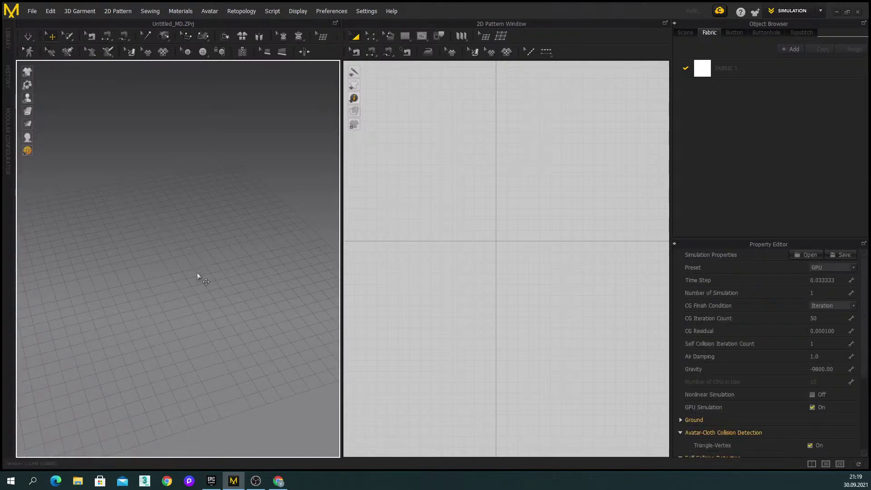
mouse_move(201, 280)
right_down()
mouse_move(186, 286)
mouse_move(195, 273)
mouse_move(201, 278)
mouse_move(185, 288)
mouse_move(205, 288)
right_up()
right_drag(232, 259, 210, 278)
right_drag(217, 283, 222, 279)
mouse_move(228, 286)
right_down()
mouse_move(292, 258)
mouse_move(248, 278)
mouse_move(113, 284)
mouse_move(192, 307)
mouse_move(233, 275)
right_up()
mouse_move(485, 279)
right_down()
mouse_move(499, 302)
mouse_move(480, 288)
mouse_move(482, 264)
mouse_move(580, 224)
mouse_move(498, 306)
mouse_move(496, 280)
right_up()
scroll(497, 284, down, 3)
scroll(500, 285, up, 3)
scroll(499, 285, down, 3)
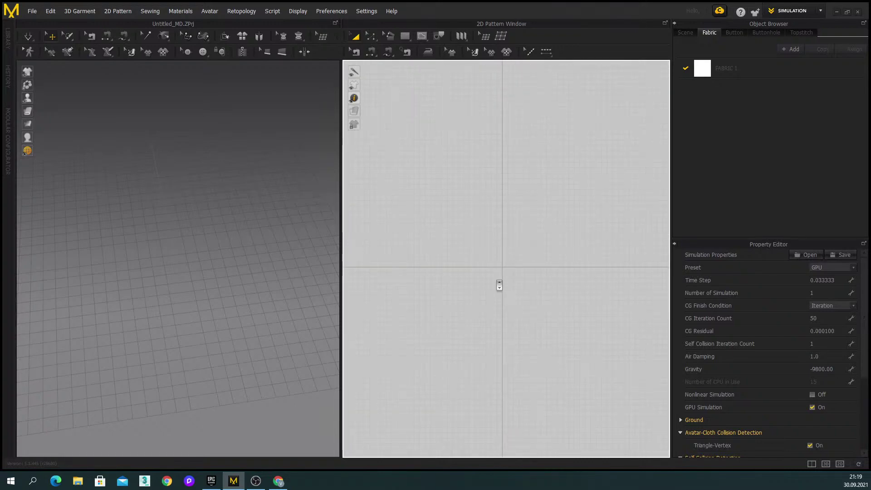
scroll(499, 285, up, 3)
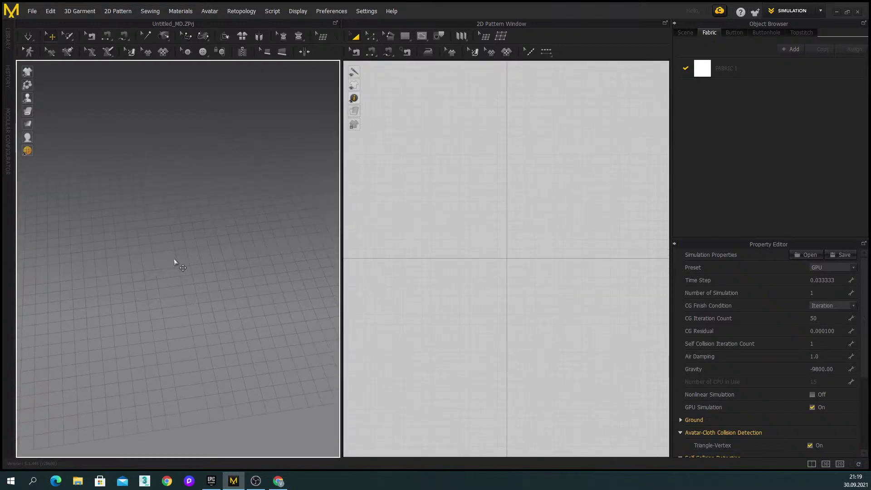
right_drag(175, 260, 206, 280)
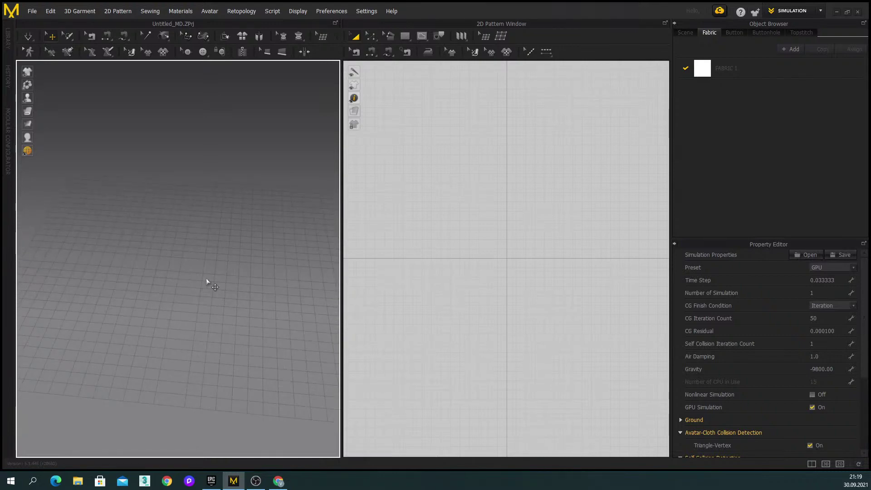
- Switch the view controls preset to Regular Mouse and back to 3ds Max in the user settings
click(367, 11)
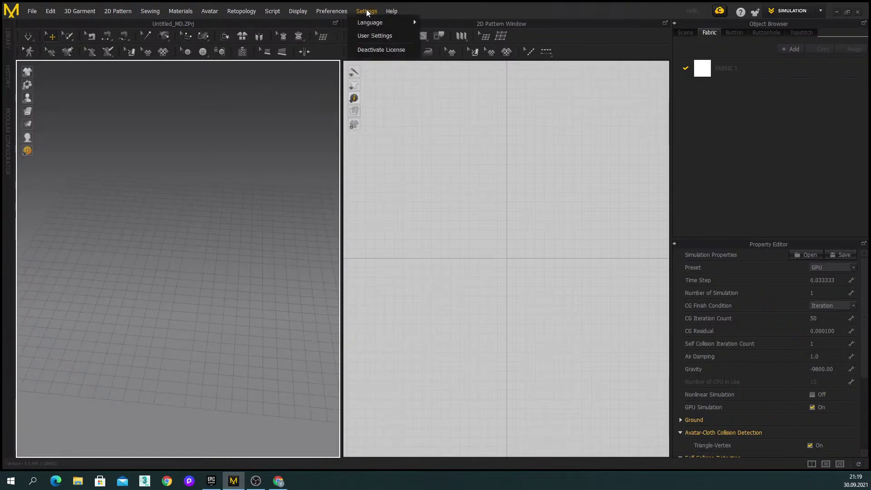
click(371, 35)
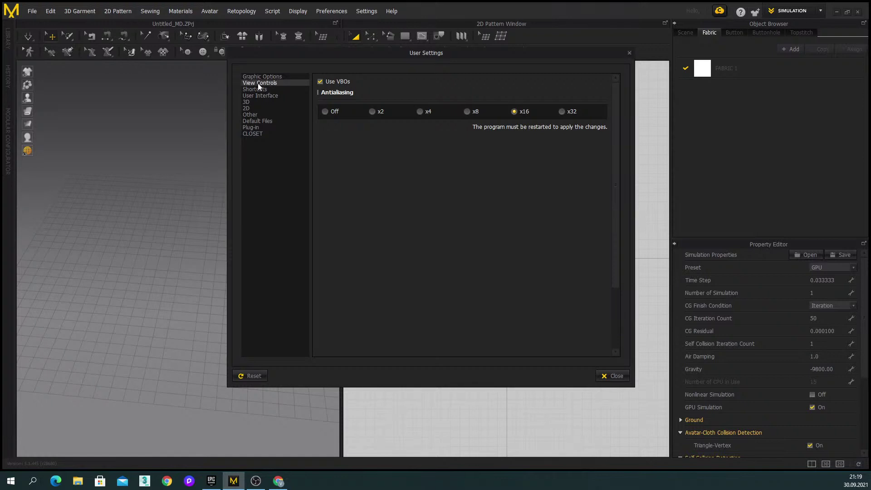
click(269, 83)
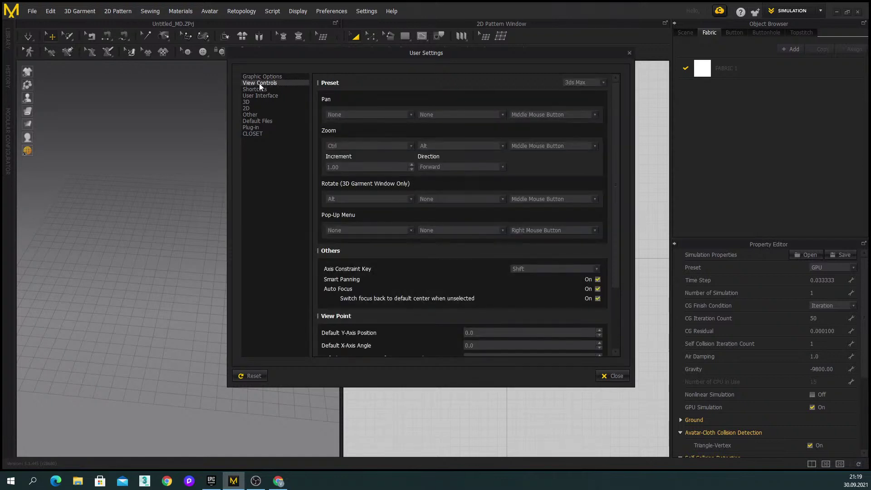
click(576, 83)
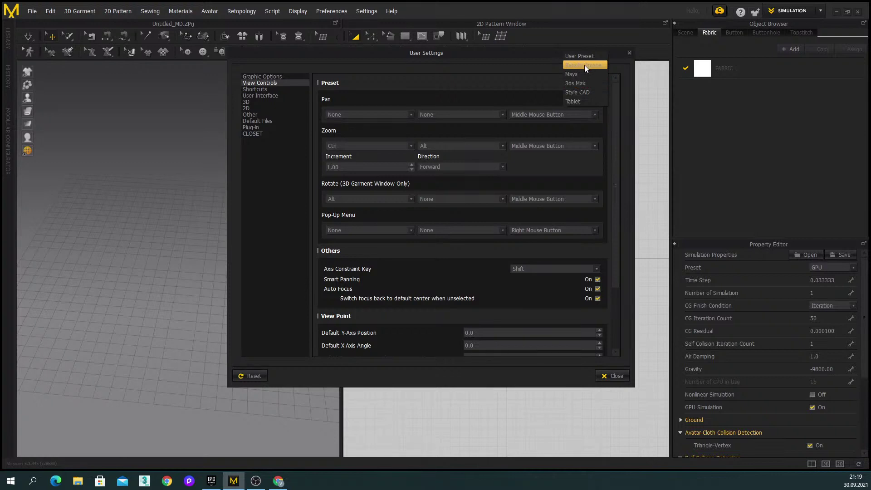
click(586, 65)
click(582, 82)
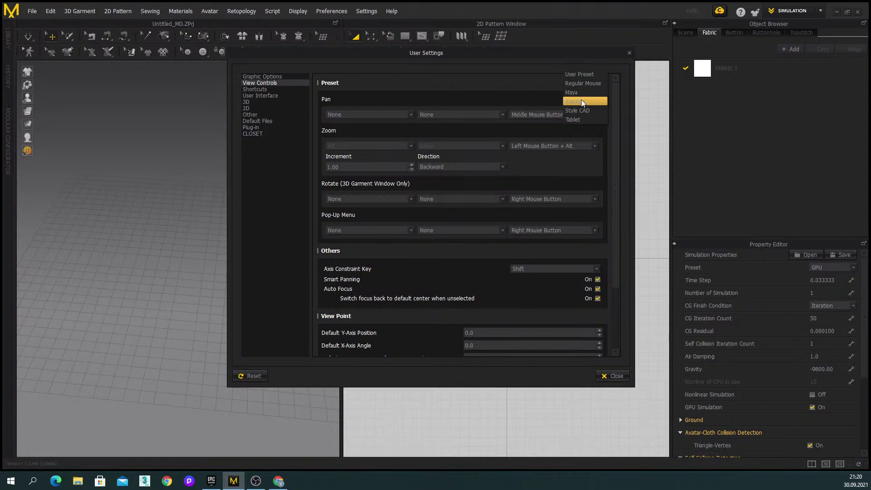
click(582, 99)
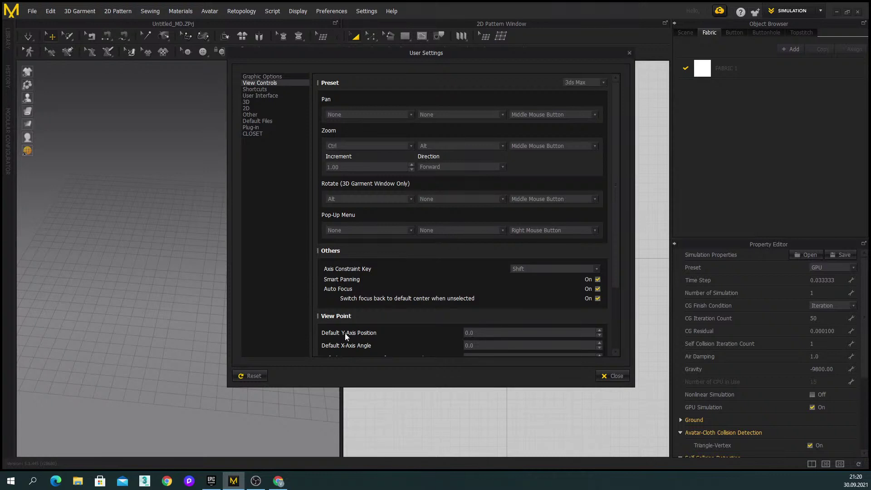
click(613, 375)
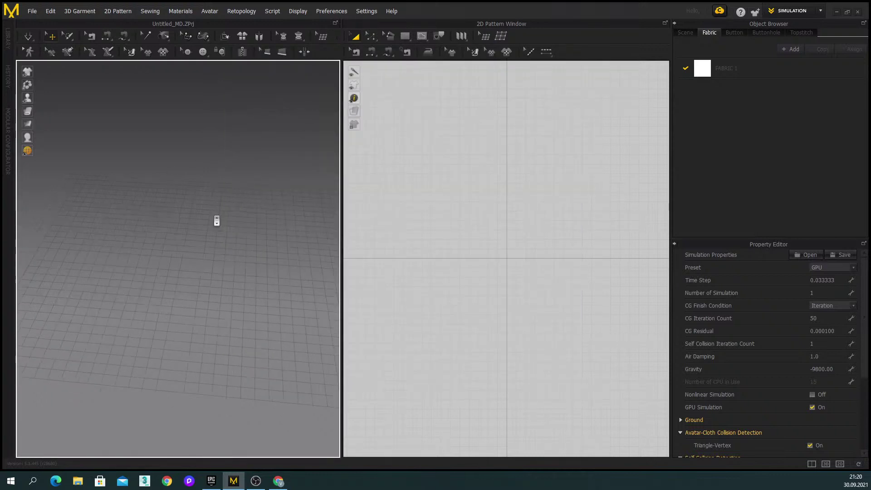
- Create a rectangular pattern with an outline of about 4190 mm, just above the horizontal axis and across the vertical axis, and activate Transform Pattern
alt+middle_drag(220, 236, 241, 253)
right_drag(226, 258, 469, 272)
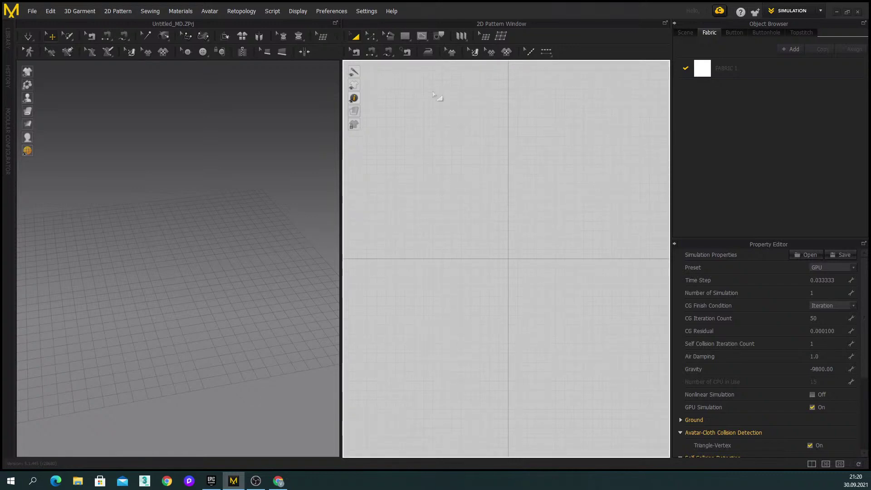
click(405, 35)
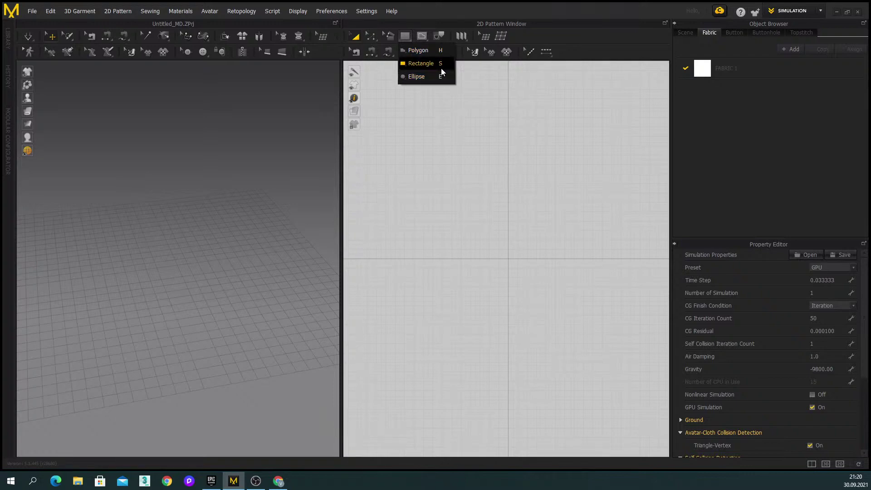
click(416, 64)
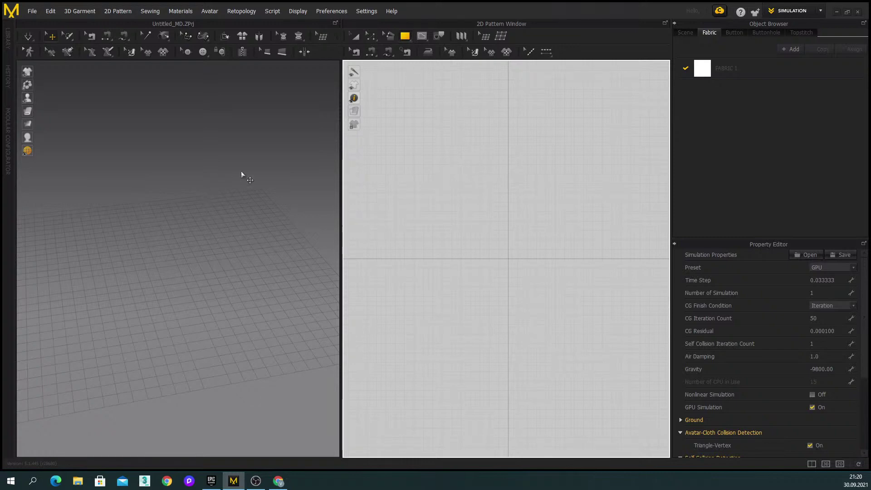
drag(450, 148, 545, 251)
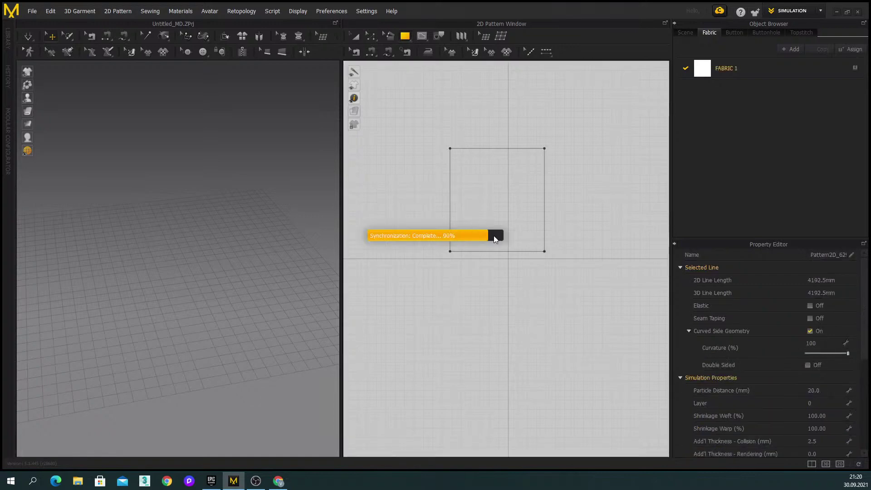
right_drag(162, 275, 264, 254)
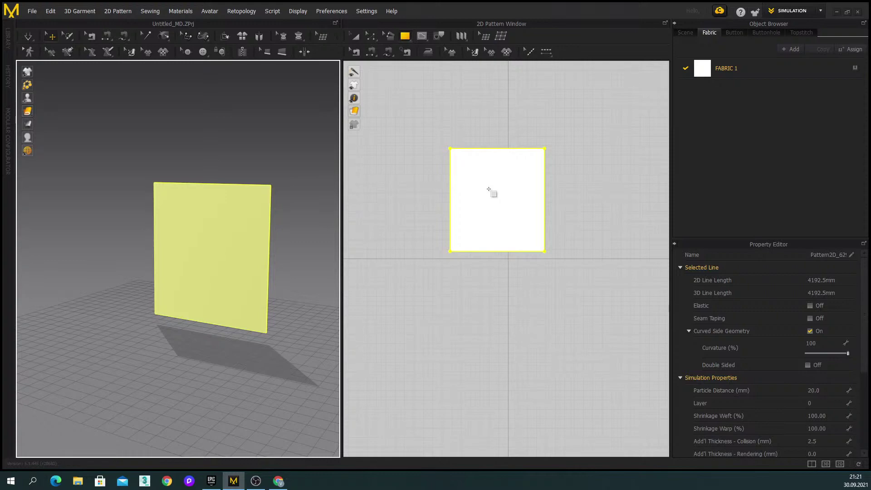
key(a)
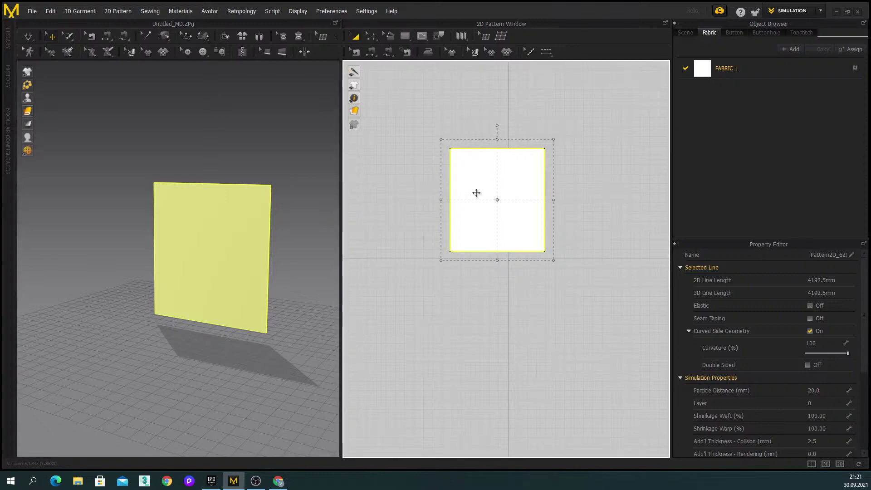
- Run the GPU simulation on the rectangular pattern and pull the falling cloth upward in the 3D garment view
right_drag(276, 275, 220, 295)
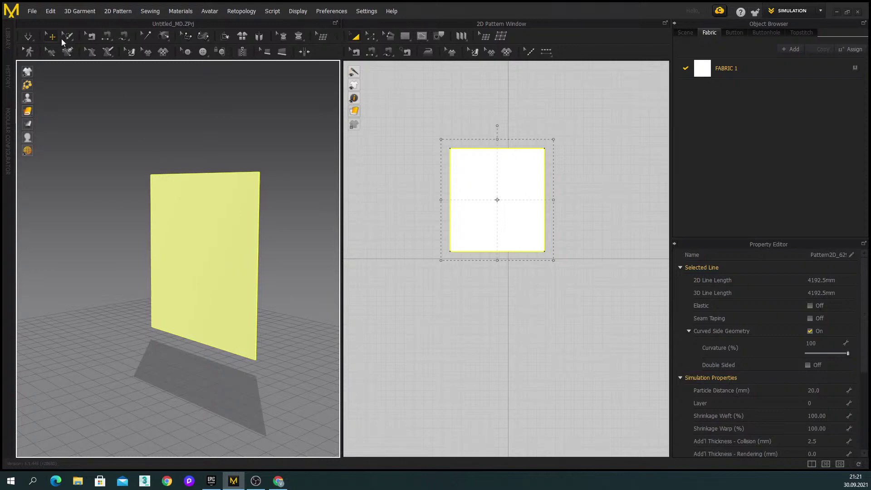
click(28, 36)
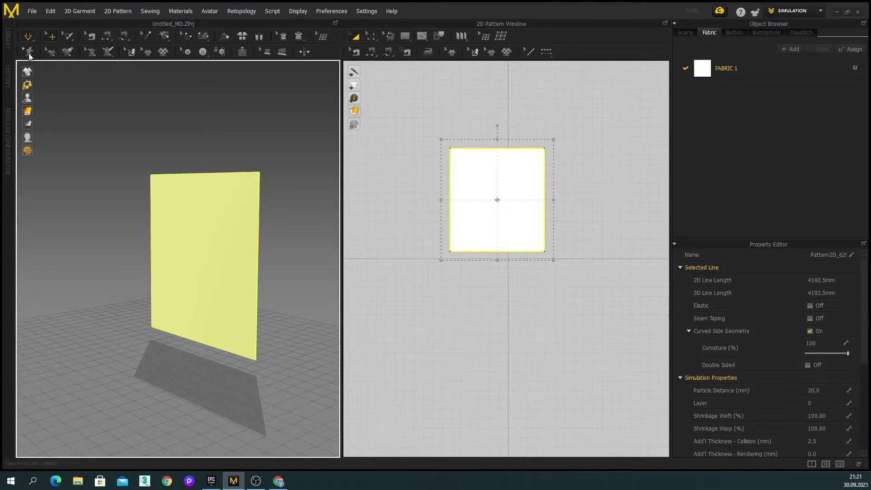
right_drag(210, 292, 186, 301)
drag(188, 298, 226, 245)
mouse_move(200, 272)
mouse_down()
mouse_move(140, 181)
mouse_move(208, 249)
mouse_move(220, 171)
mouse_move(230, 213)
mouse_up()
scroll(254, 299, up, 5)
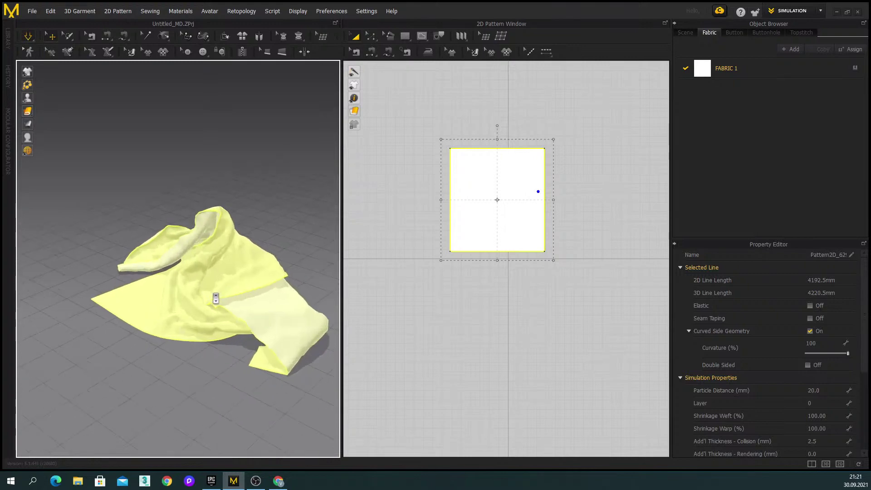
- Pull the draped cloth across the floor and up from several viewpoints, and undo the simulated drape
mouse_move(165, 287)
mouse_down()
mouse_move(208, 238)
mouse_move(306, 199)
mouse_move(311, 206)
mouse_up()
mouse_move(203, 243)
mouse_down()
mouse_move(191, 165)
mouse_move(195, 111)
mouse_move(204, 249)
mouse_up()
right_drag(204, 249, 101, 318)
right_drag(188, 335, 103, 365)
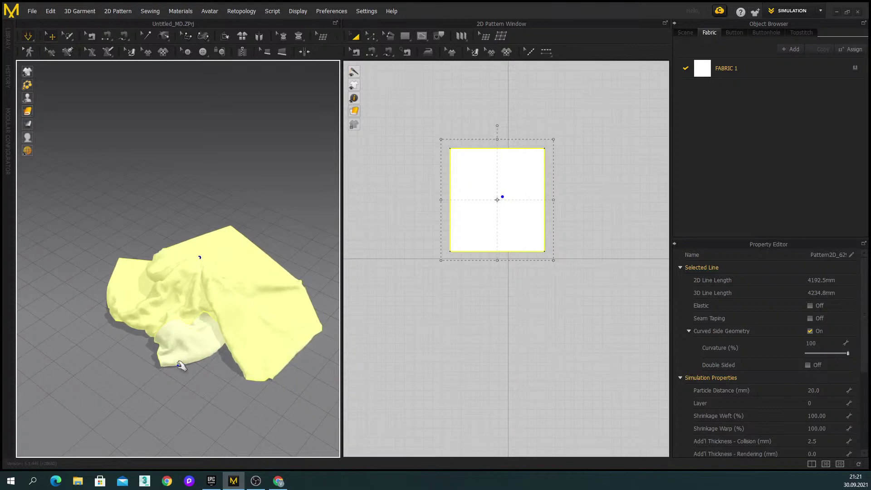
right_drag(305, 335, 227, 373)
mouse_move(199, 313)
mouse_down()
mouse_move(168, 161)
mouse_move(188, 163)
mouse_move(193, 175)
mouse_up()
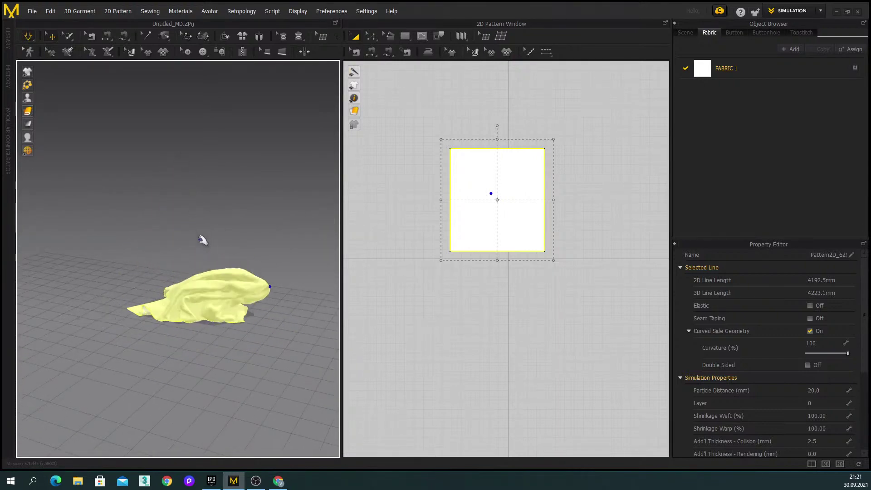
key(ctrl+z)
right_drag(195, 287, 189, 353)
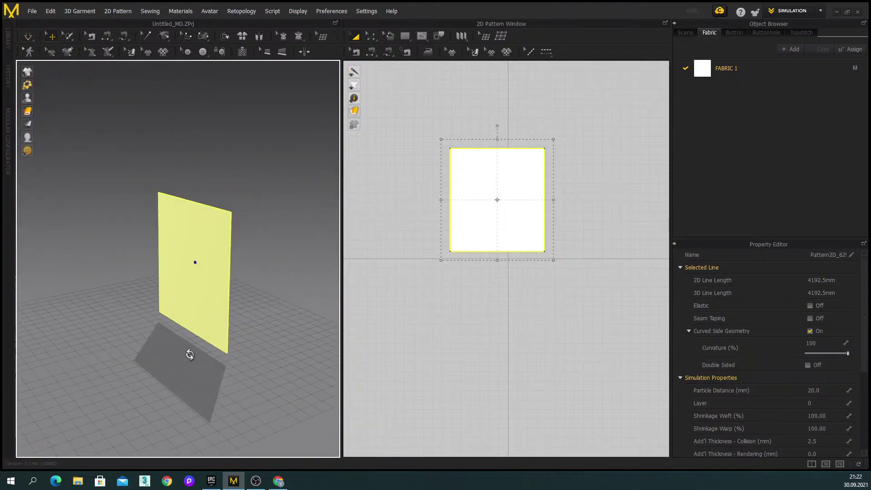
- Change the simulation mode from GPU to Normal
click(30, 37)
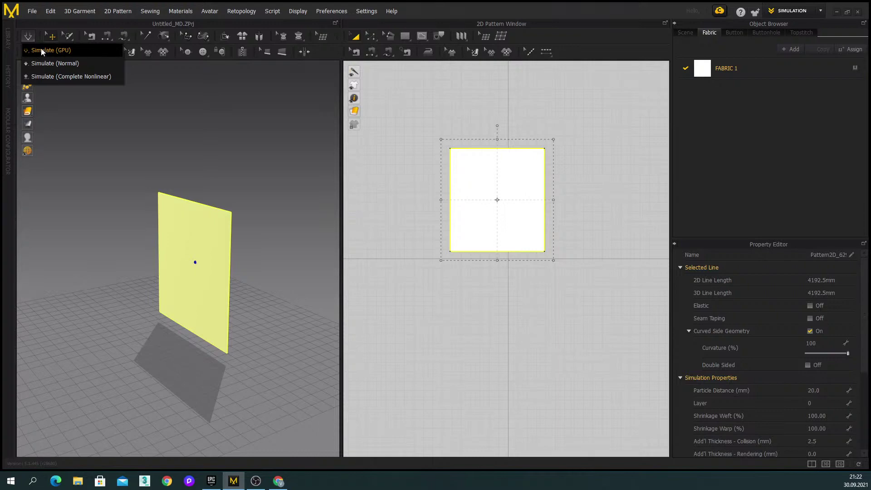
click(43, 50)
click(32, 36)
click(31, 38)
click(45, 64)
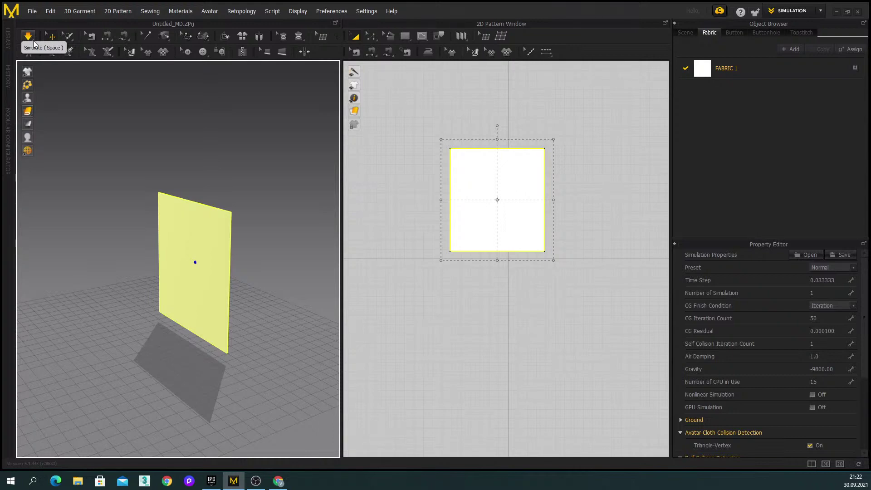
click(29, 37)
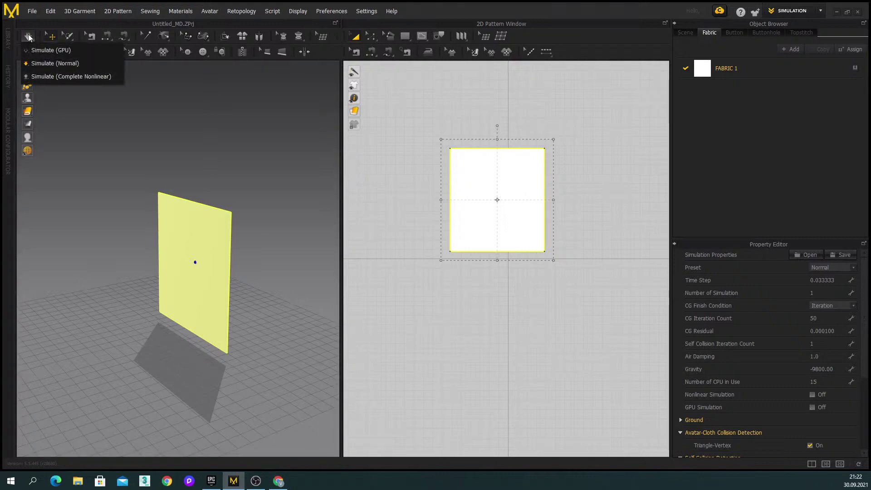
click(49, 65)
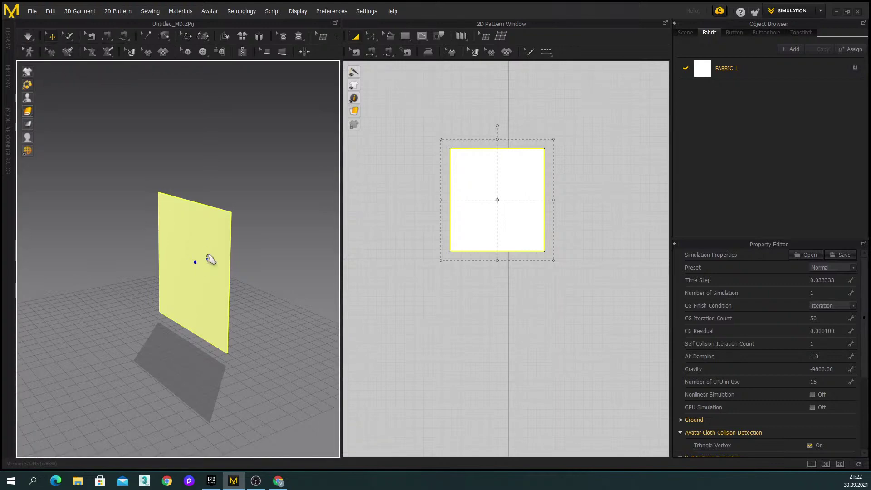
- Simulate the cloth in Normal mode, pull it upward, and undo the drape
drag(199, 336, 181, 220)
key(ctrl+z)
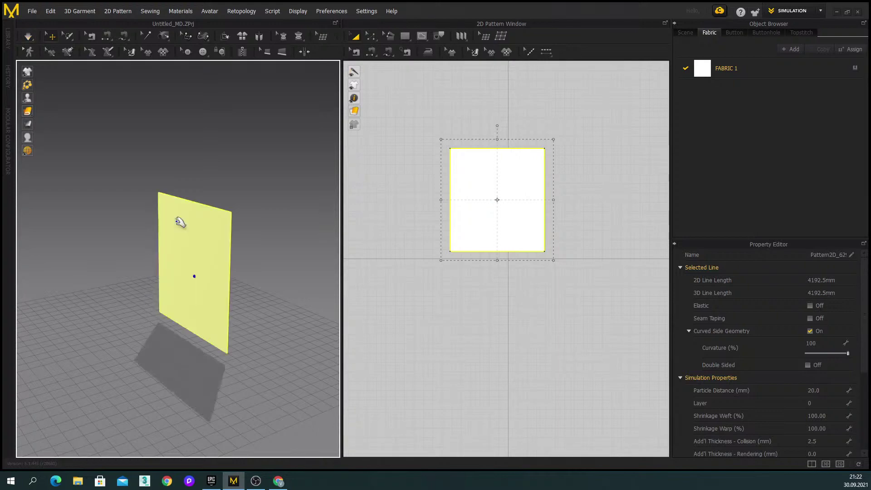
- Switch the simulation mode back to GPU and start simulating the rectangular cloth
drag(28, 36, 36, 44)
key(space)
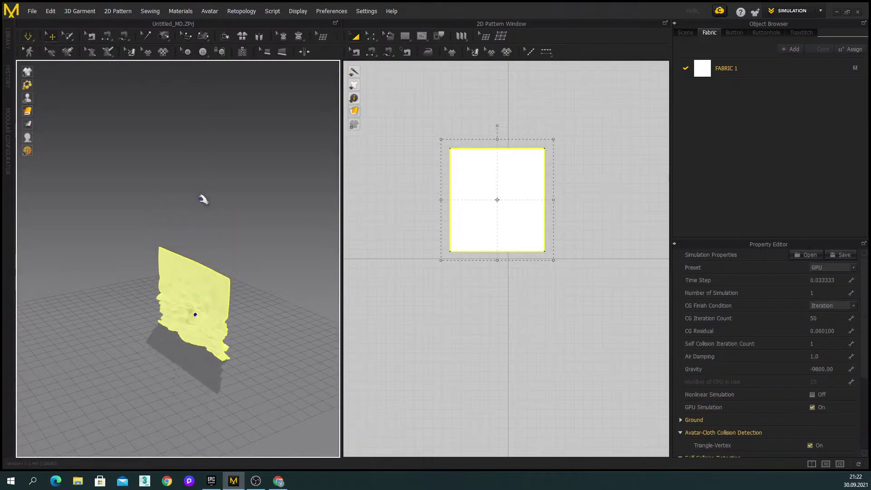
- Pull the draped cloth upward in the 3D garment view, look at it from several angles, and undo the drape
click(184, 344)
right_drag(145, 341, 232, 277)
drag(231, 278, 205, 140)
drag(152, 263, 186, 222)
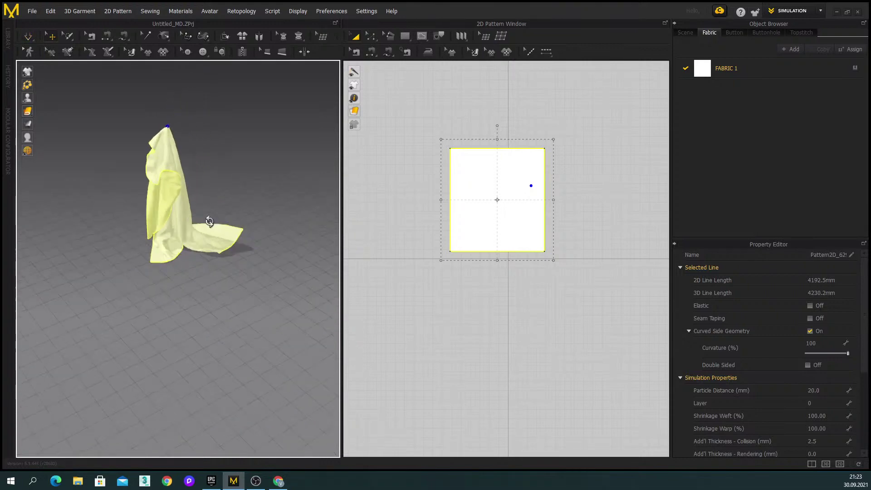
right_drag(219, 298, 236, 317)
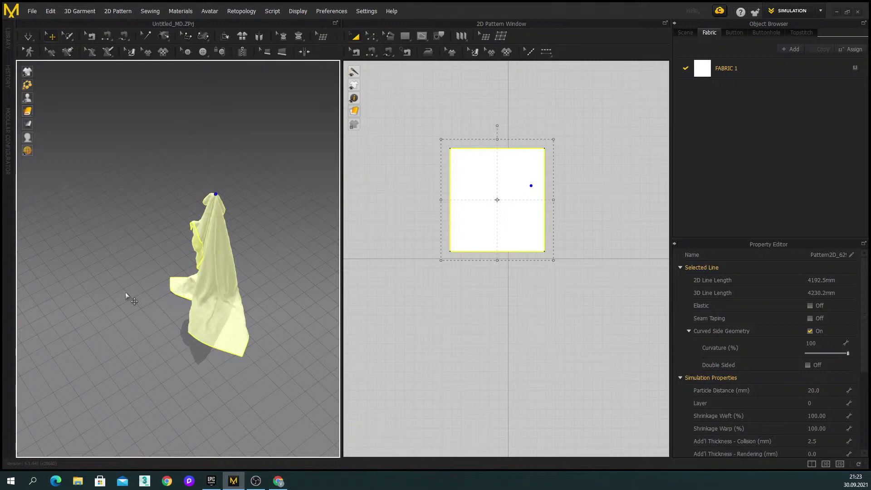
right_drag(125, 292, 164, 220)
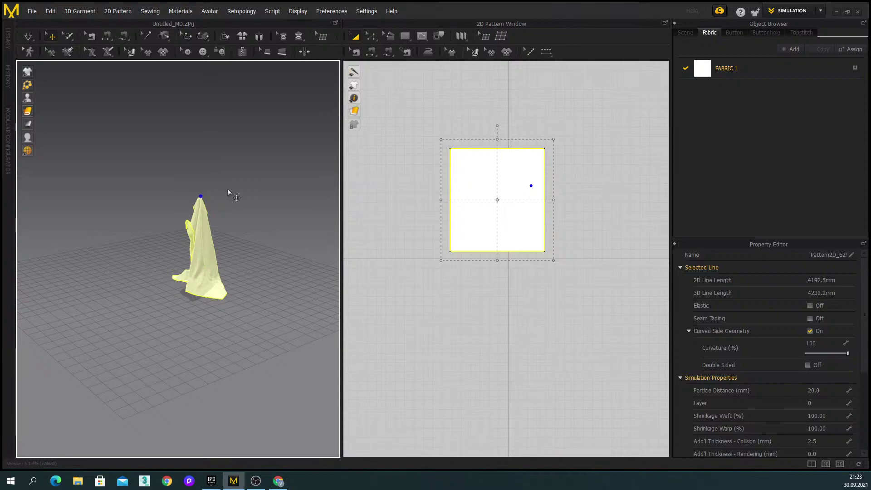
right_drag(228, 191, 230, 304)
key(ctrl+z)
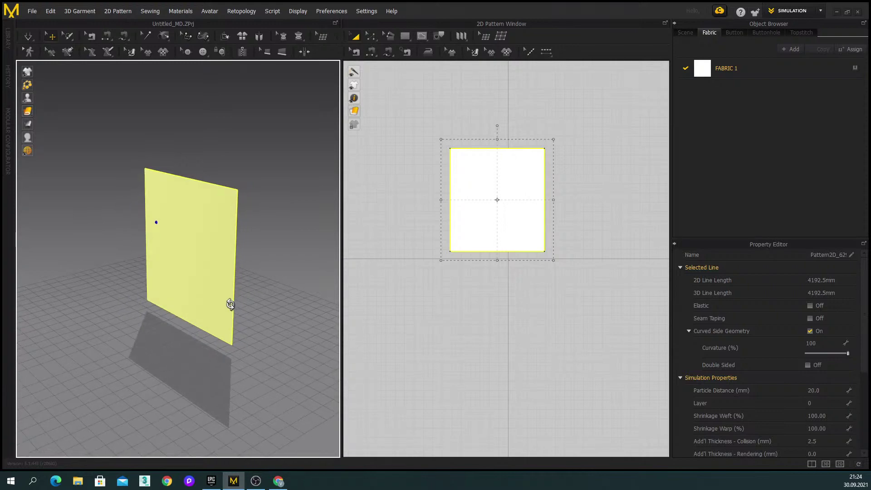
- Delete the rectangular pattern from the project
right_drag(240, 304, 192, 305)
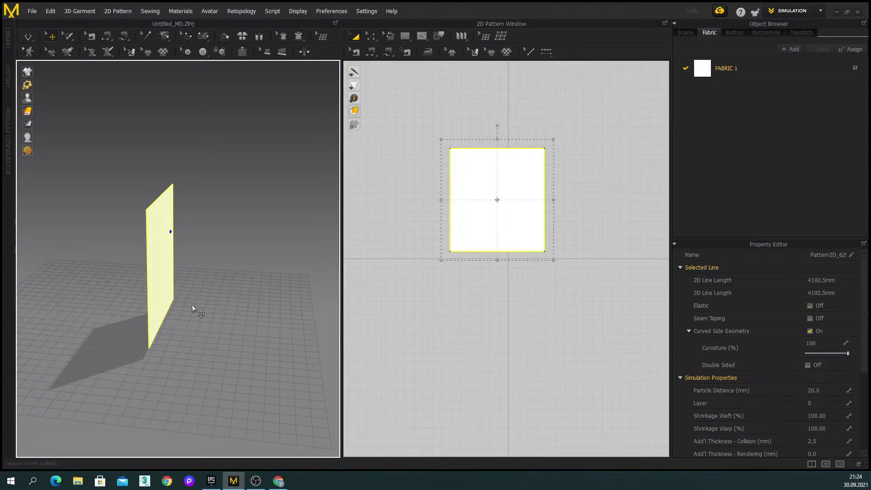
right_drag(204, 306, 208, 328)
key(Delete)
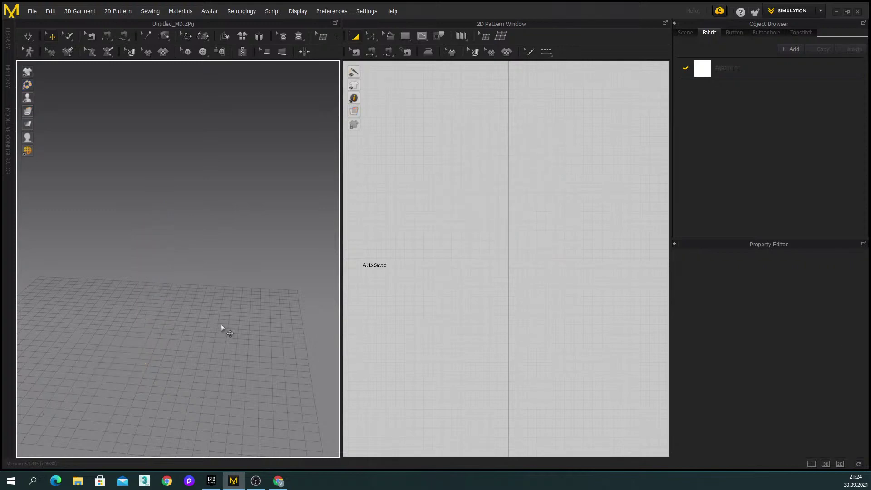
- Create a square pattern 500 mm wide and 500 mm high just above the horizontal axis of the 2D pattern window
right_drag(525, 253, 516, 221)
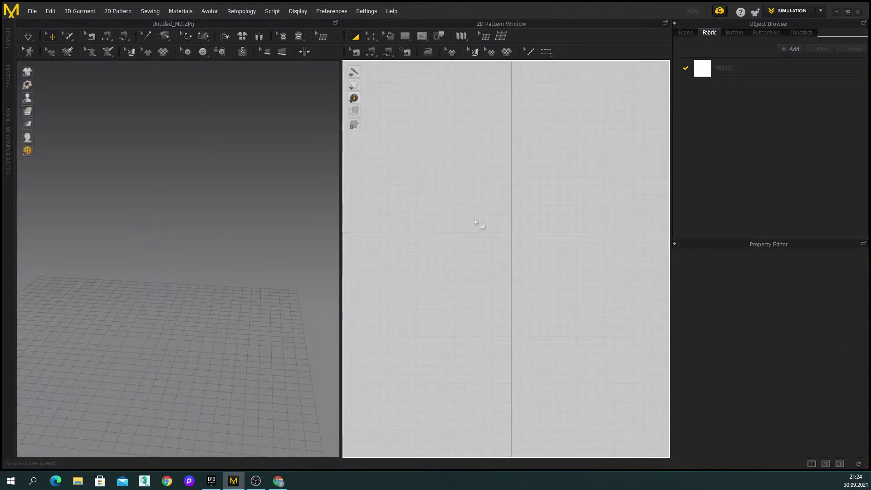
click(411, 37)
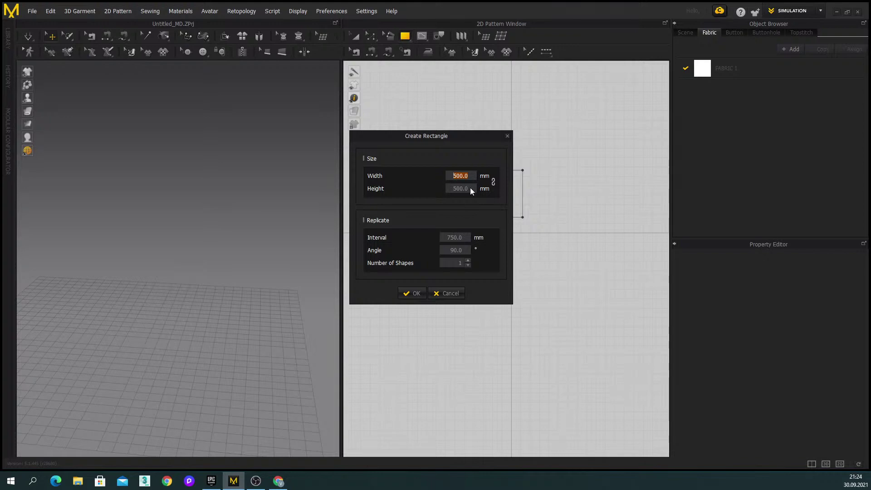
click(410, 293)
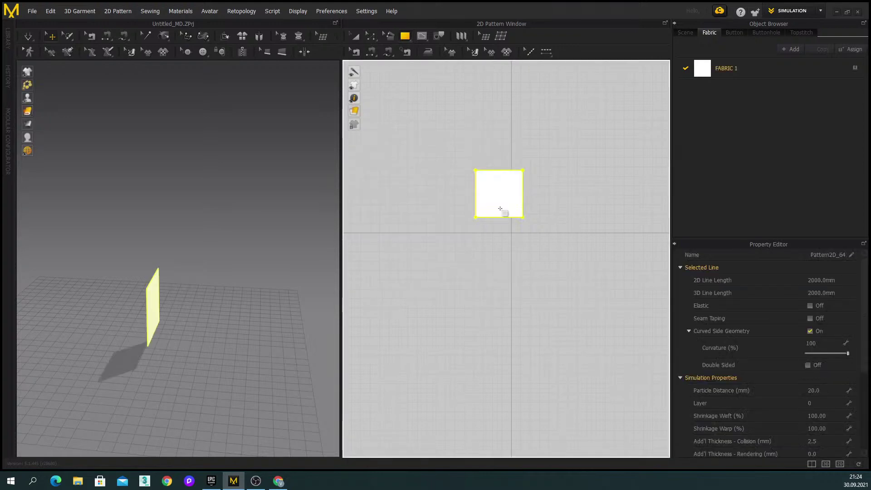
key(a)
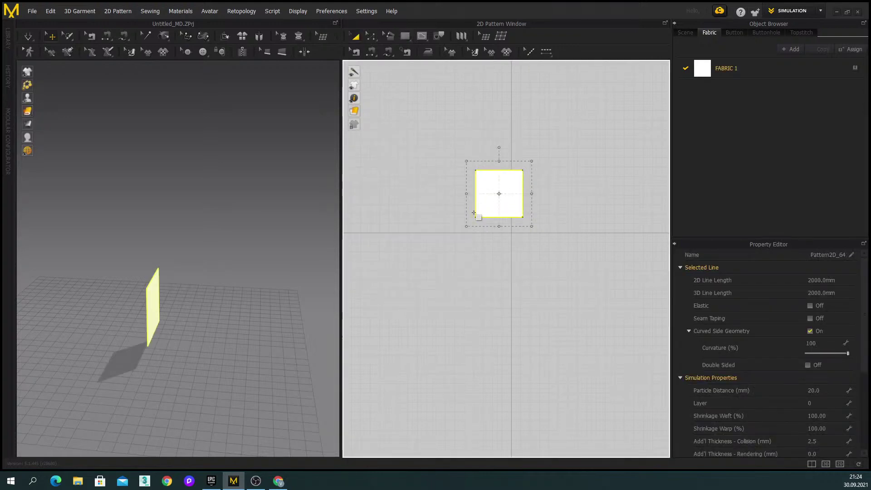
- Copy the square pattern and paste the duplicate beside the original, parallel to it, in the 3D garment view
right_drag(181, 355, 265, 301)
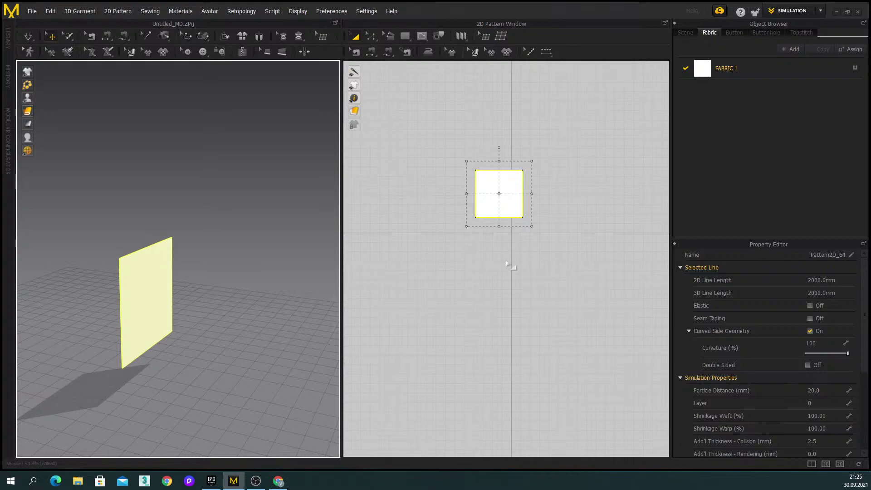
key(ctrl+v)
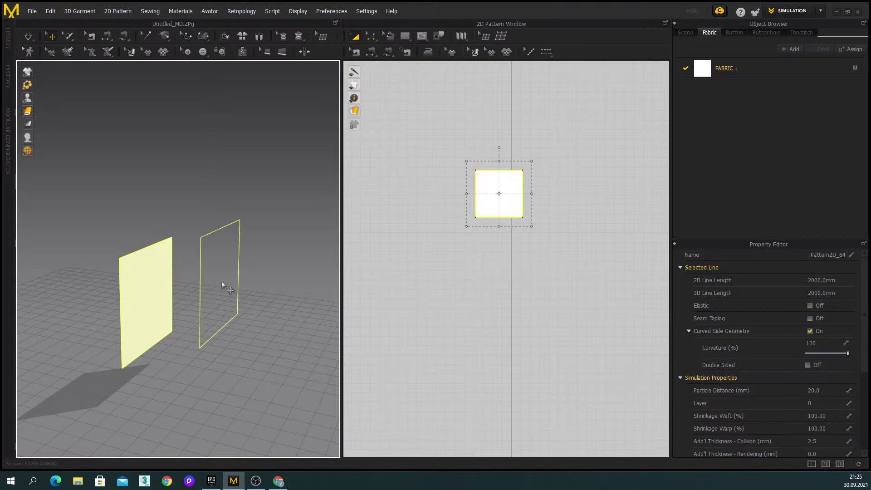
click(193, 298)
- Move the overlapping copy directly below the original square in the 2D pattern window
right_drag(227, 307, 176, 266)
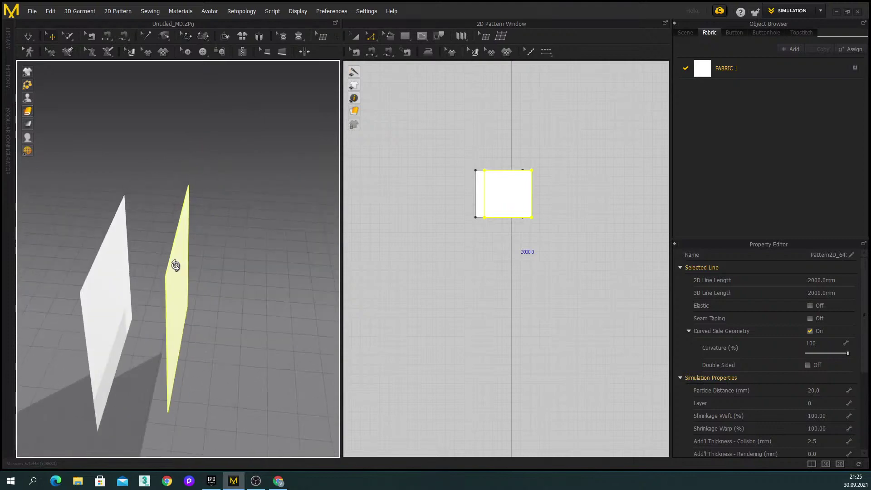
click(251, 268)
right_drag(175, 306, 152, 306)
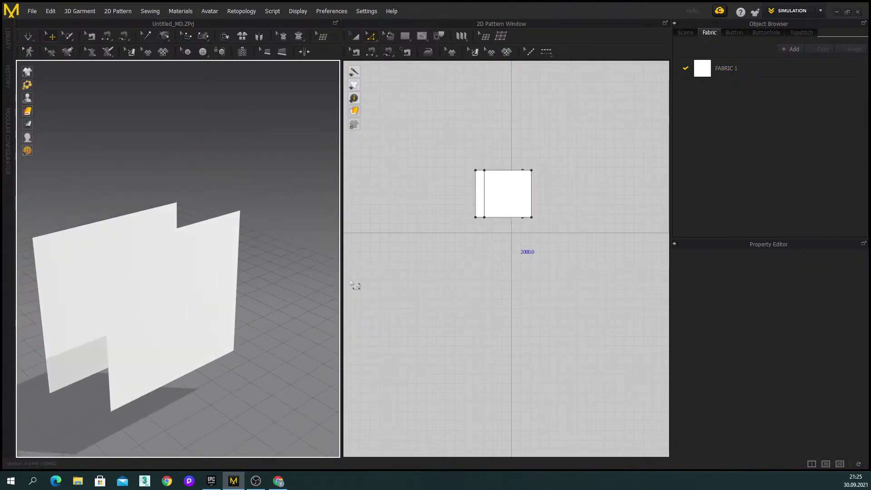
drag(504, 200, 495, 262)
right_drag(188, 327, 190, 233)
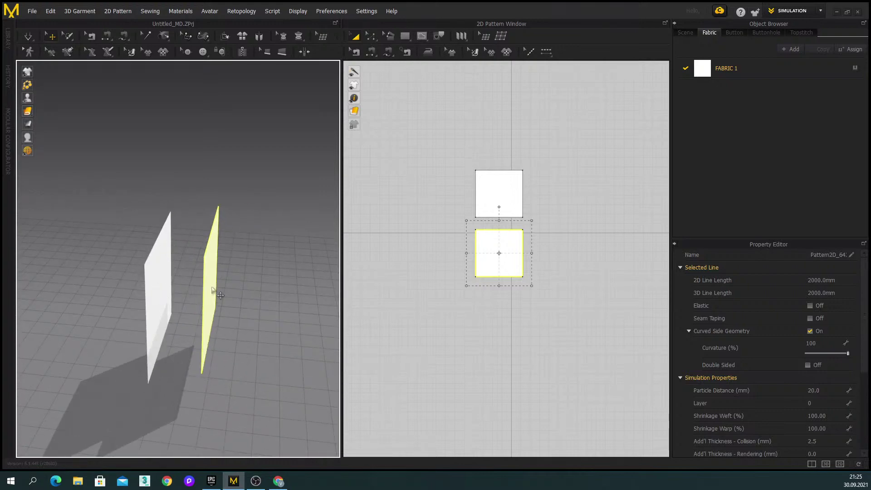
right_drag(210, 305, 208, 307)
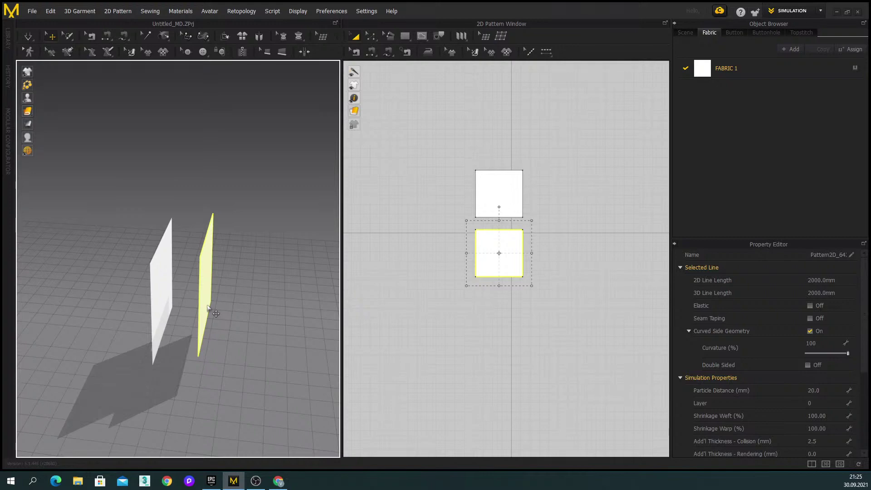
right_drag(208, 307, 180, 279)
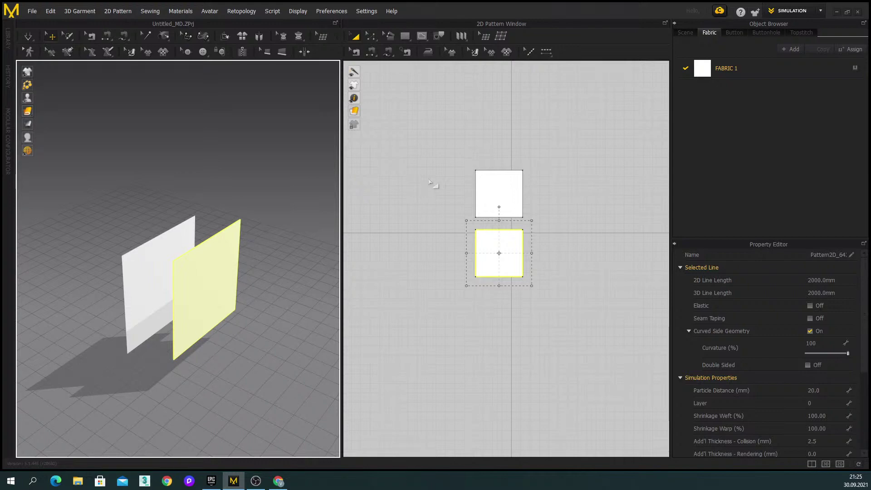
- Sew the top edges of the two squares together with Segment Sewing
click(371, 52)
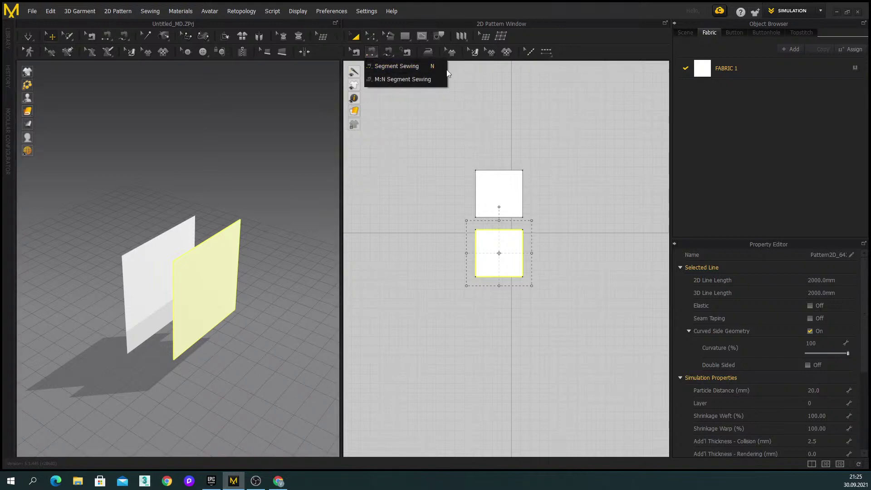
click(429, 68)
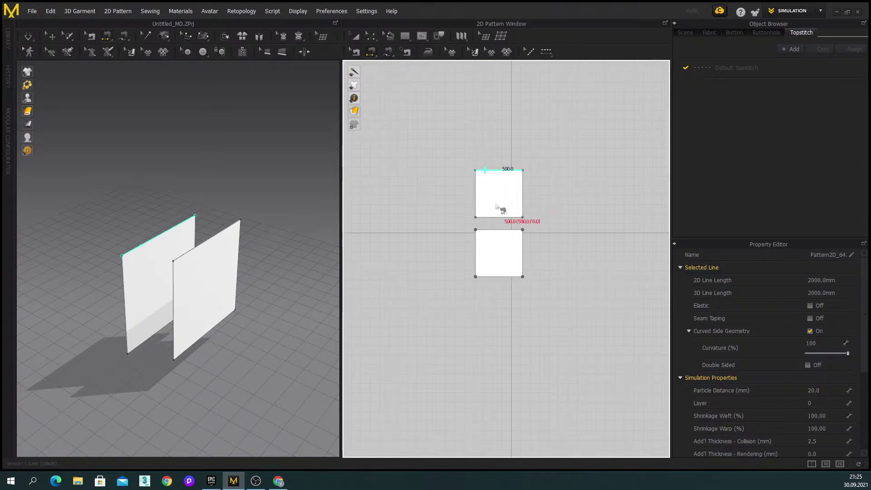
scroll(142, 257, up, 2)
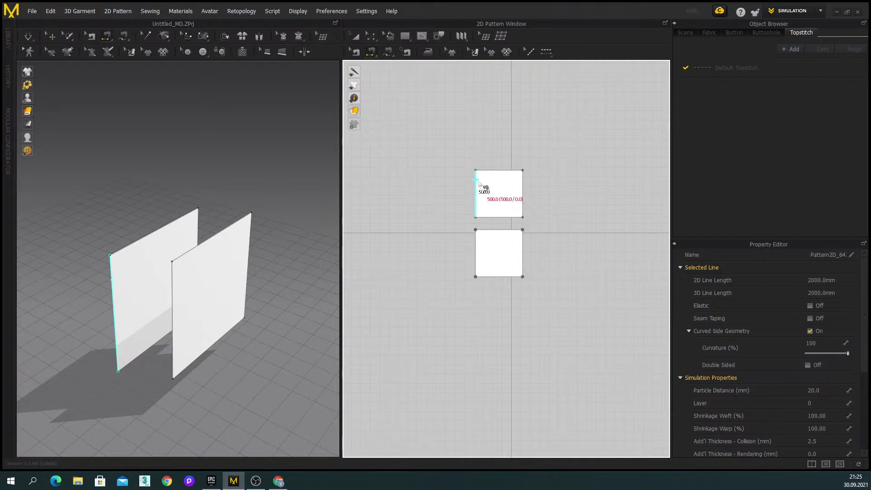
scroll(210, 288, down, 3)
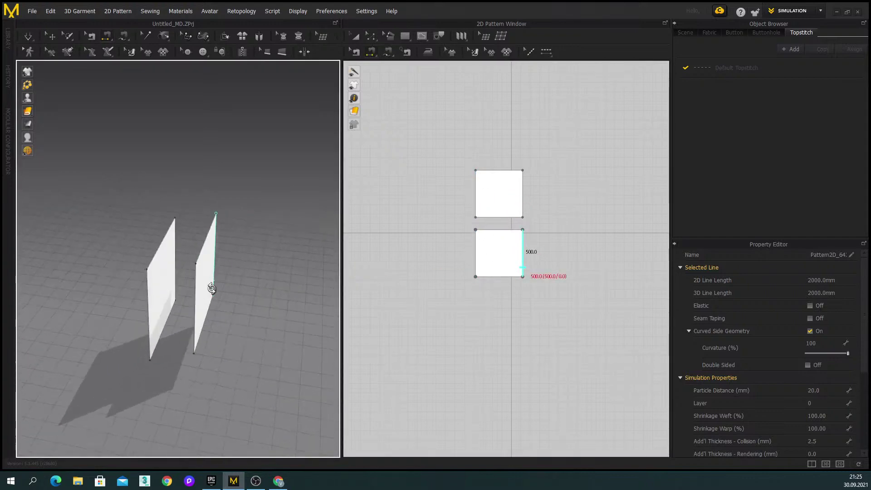
scroll(163, 277, up, 2)
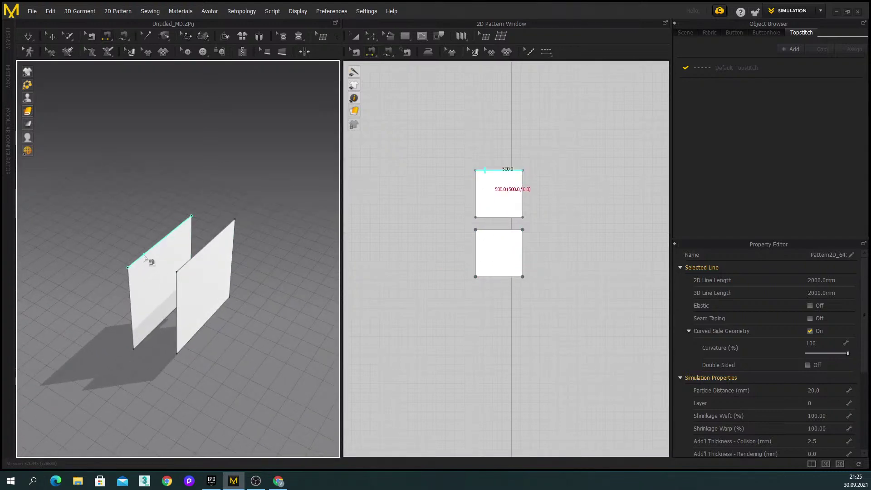
scroll(145, 259, up, 3)
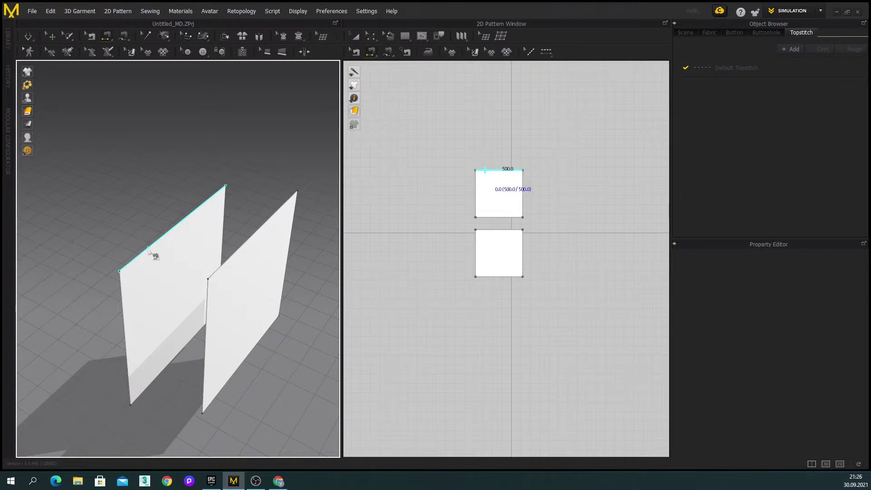
click(146, 252)
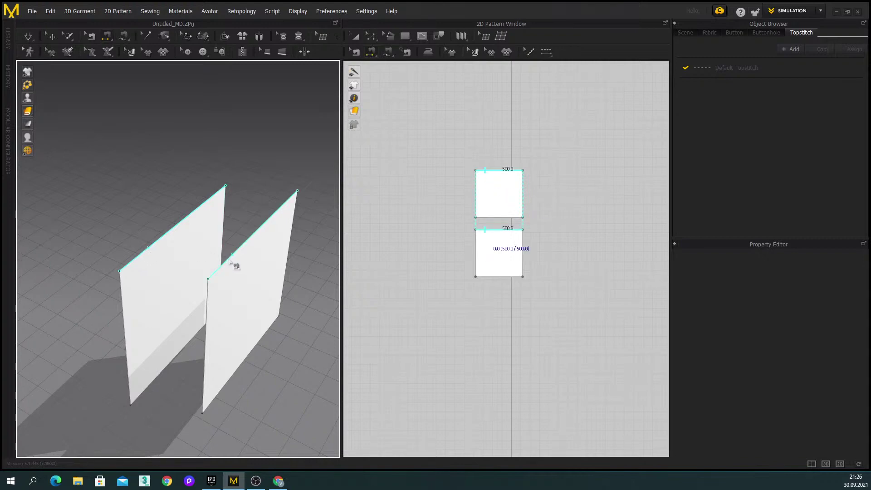
click(233, 260)
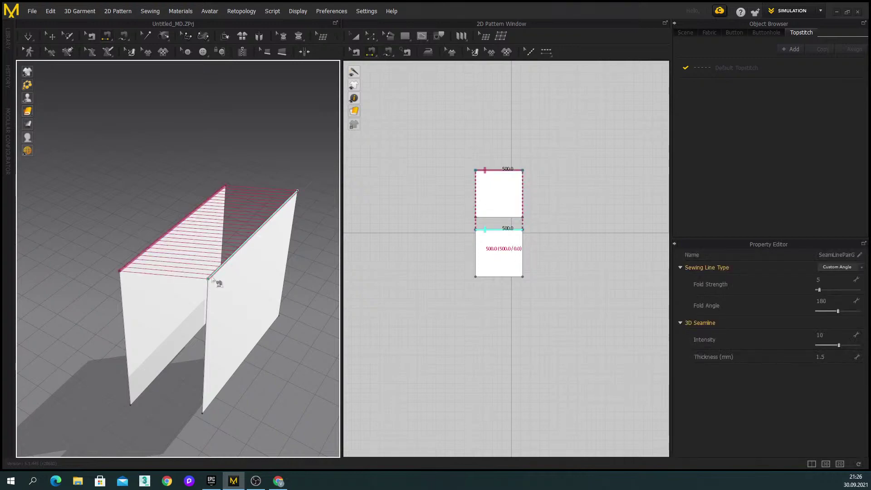
- Sew the first pair of matching vertical edges of the two squares together in the same direction
right_drag(185, 191, 170, 258)
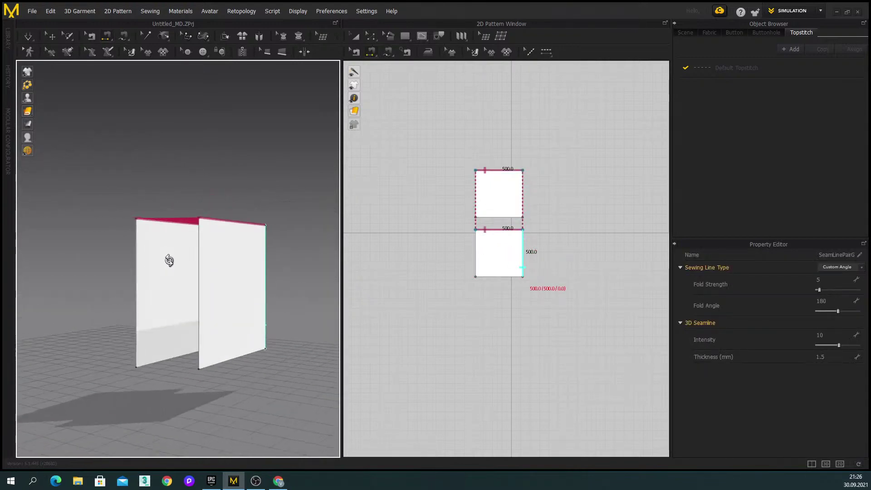
click(131, 253)
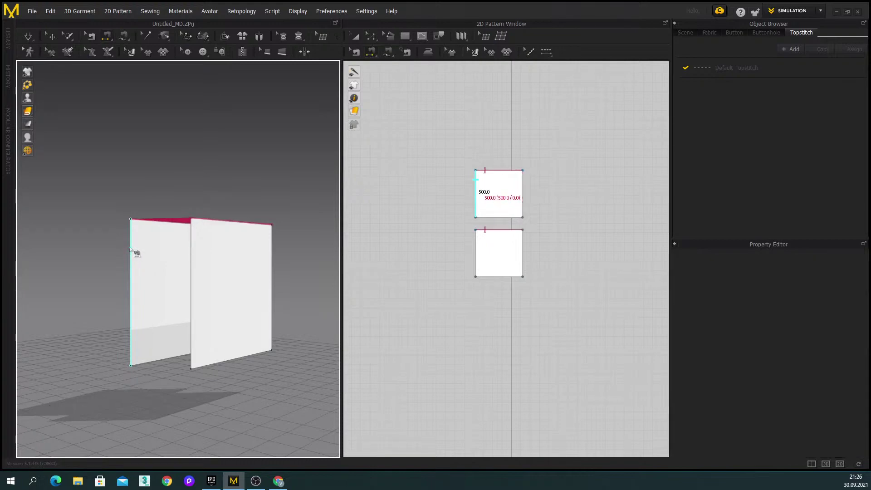
click(191, 256)
- Try to sew the remaining vertical edges with their directions reversed, and undo the crossed seam
right_drag(206, 339, 29, 335)
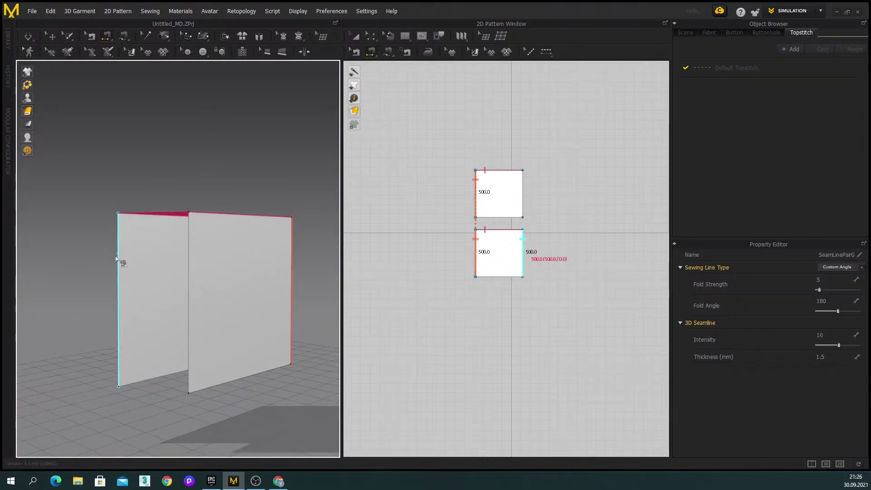
scroll(89, 268, up, 5)
scroll(136, 247, down, 4)
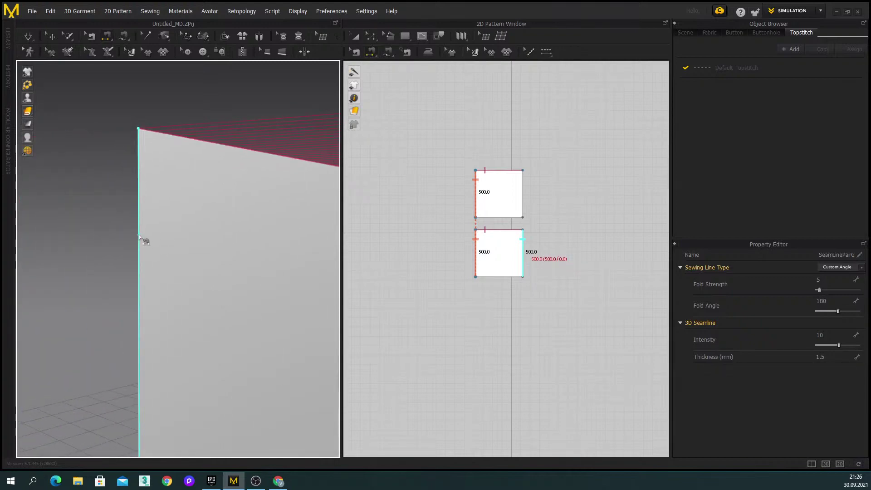
scroll(140, 238, down, 3)
key(Escape)
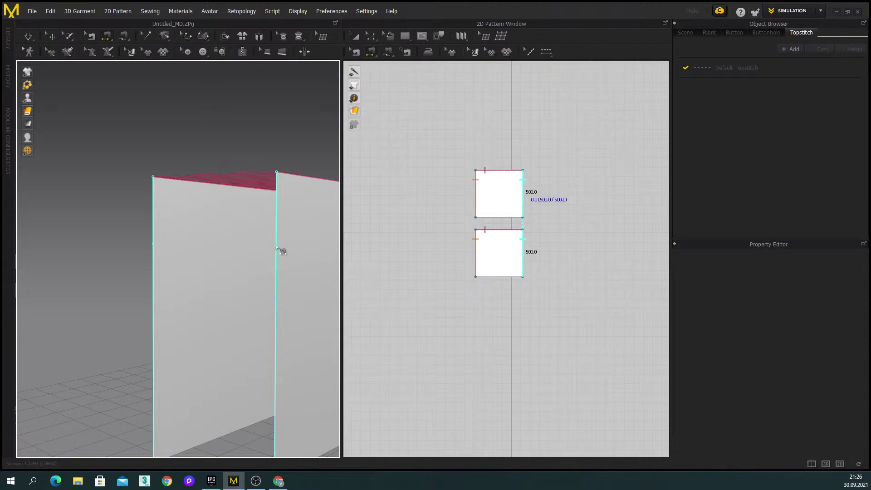
click(276, 423)
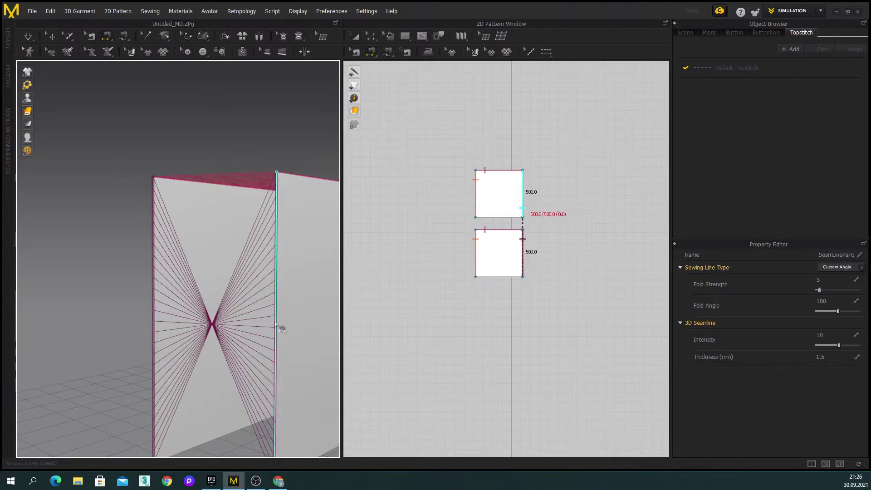
key(Escape)
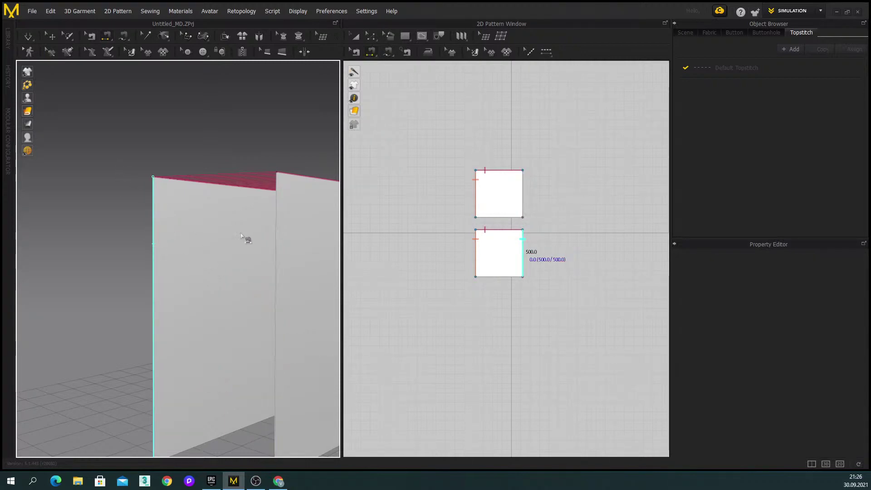
- Sew the remaining vertical edges in matching direction and join the bottom edges of the two squares
click(278, 241)
right_drag(286, 247, 135, 357)
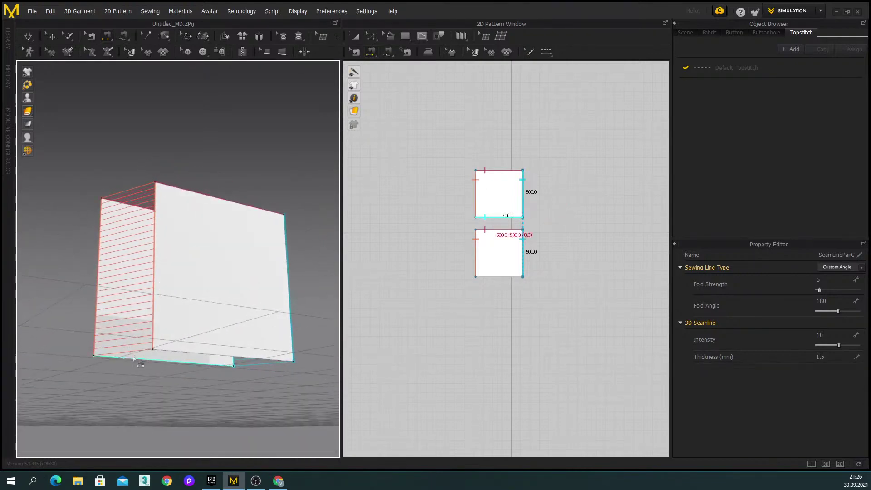
right_drag(224, 361, 245, 313)
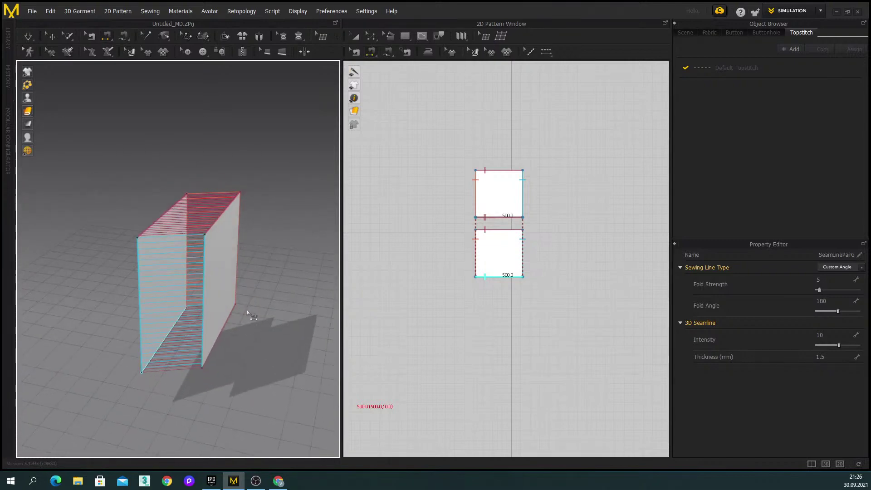
- Simulate the two sewn squares, pull the collapsed cloth around the floor, and undo the simulation
key(a)
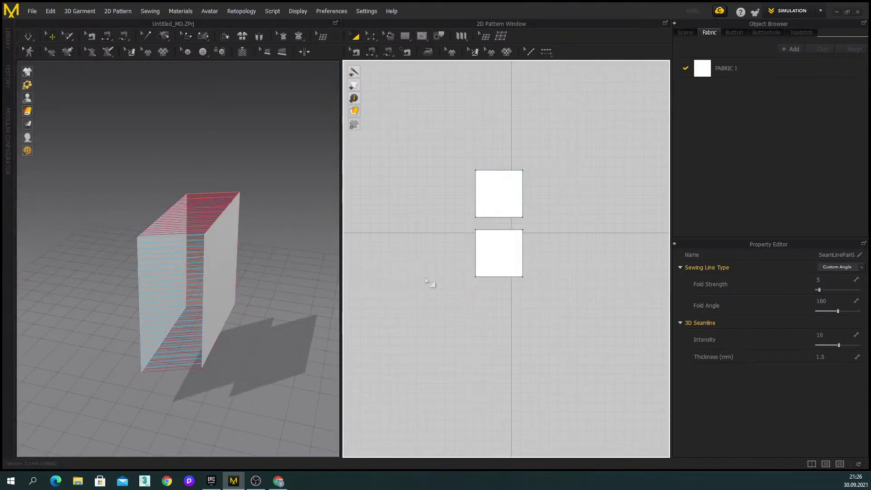
key(space)
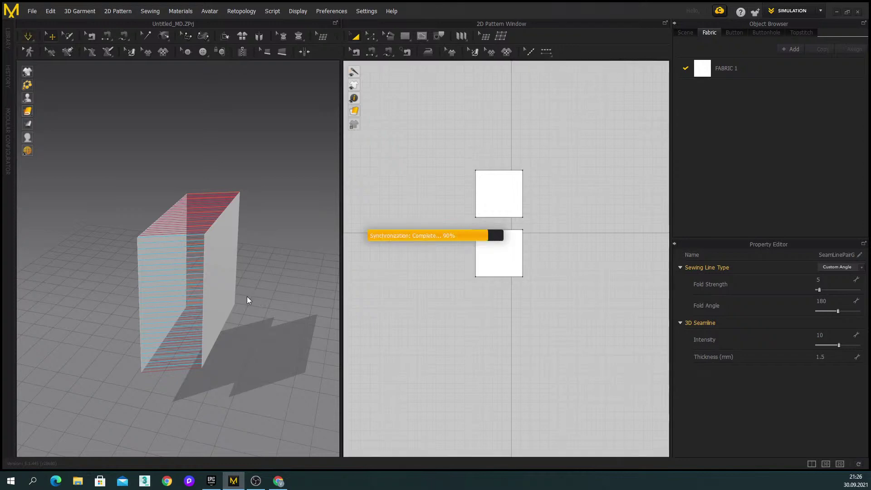
drag(202, 335, 223, 251)
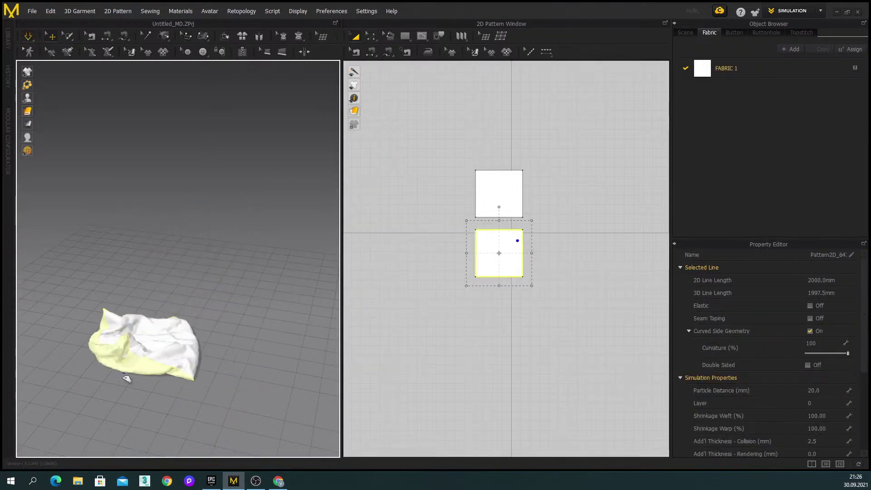
drag(164, 333, 165, 257)
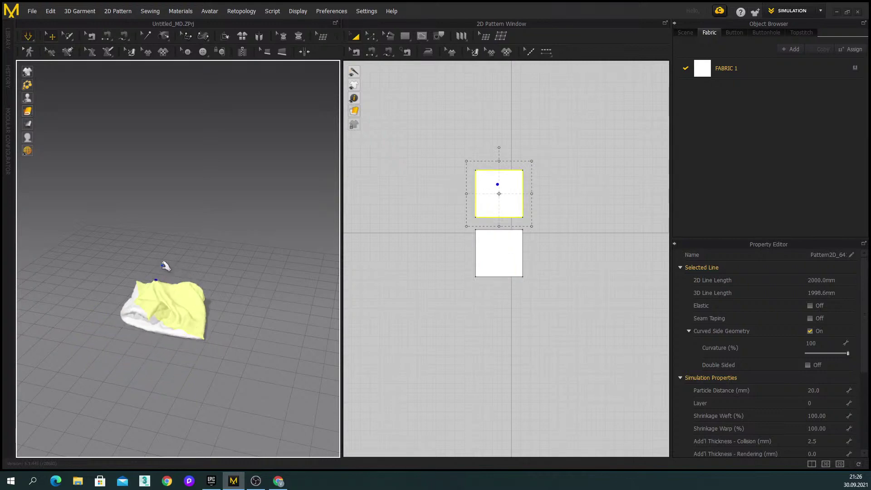
click(199, 323)
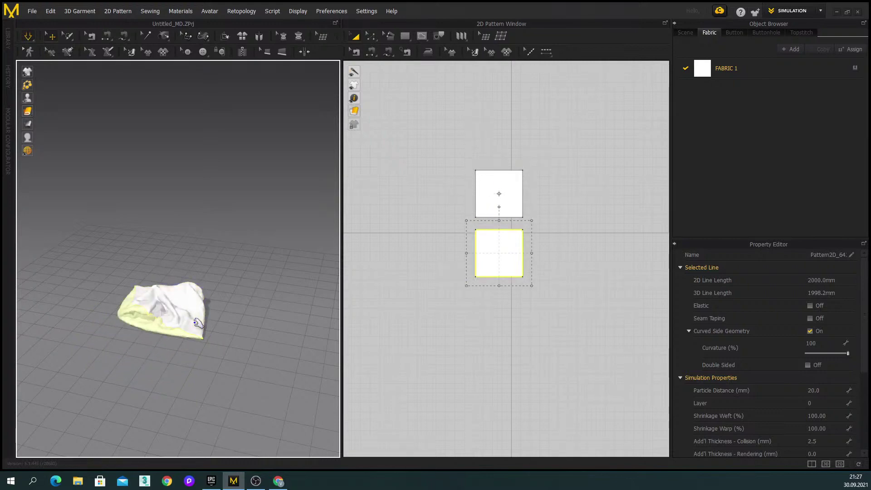
click(199, 323)
key(ctrl+z)
- Select both squares and set their simulation Pressure to 5
right_drag(196, 320, 153, 343)
click(132, 292)
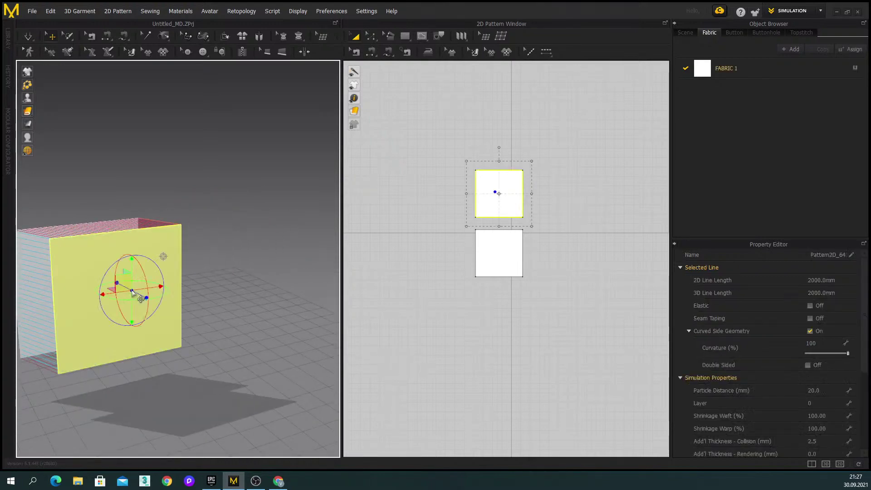
right_drag(132, 291, 132, 334)
shift+click(124, 325)
right_drag(233, 337, 202, 244)
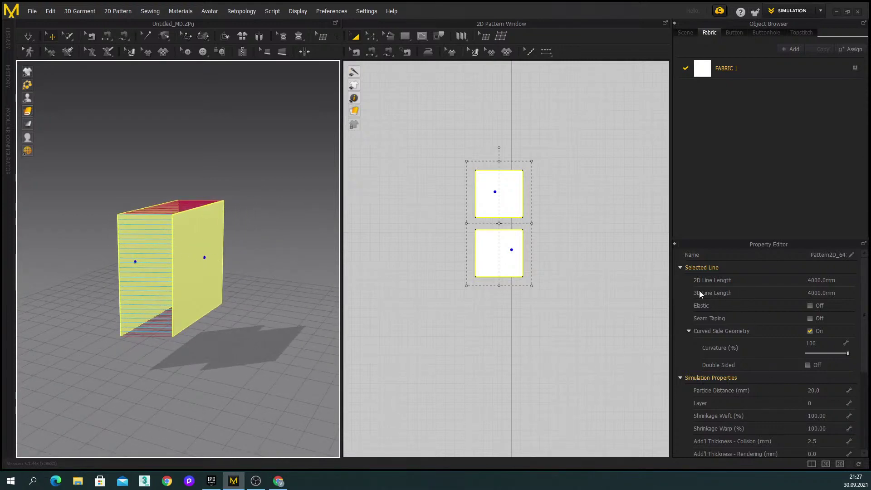
scroll(786, 342, down, 5)
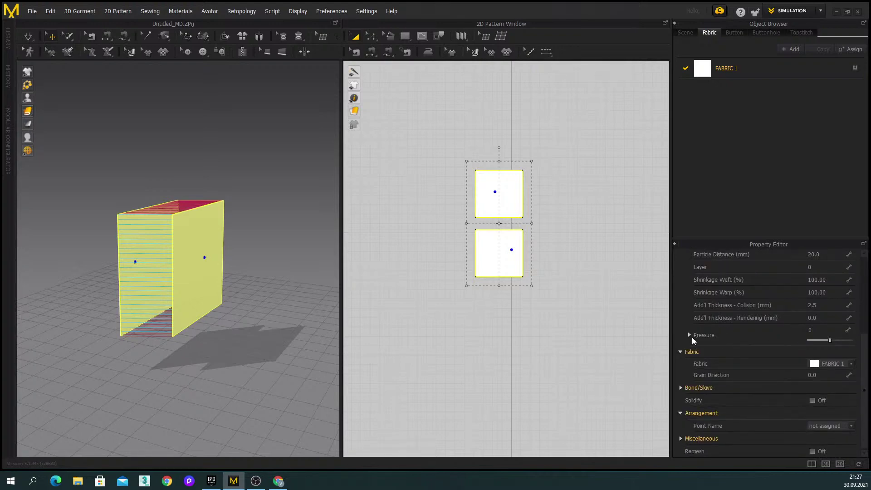
click(819, 331)
key(Return)
- Switch the 3D garment's surface display to the plain white style that shades the fabric's front and back sides differently
right_drag(319, 319, 236, 289)
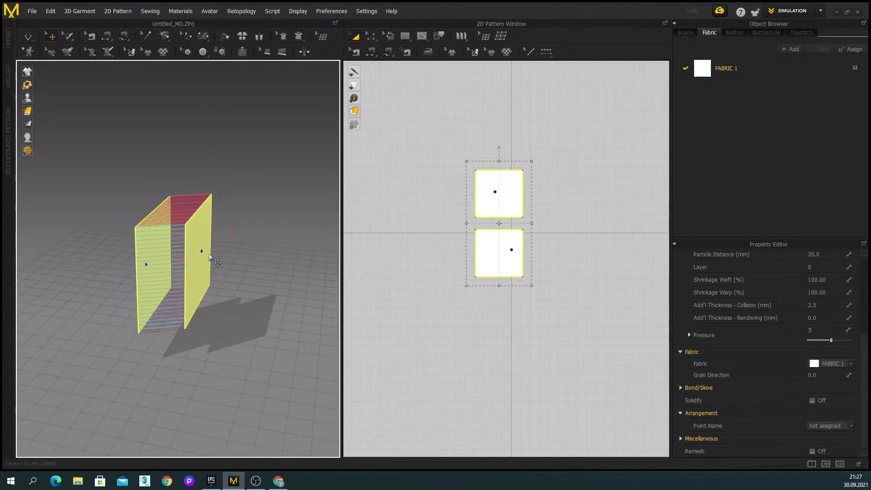
mouse_move(28, 112)
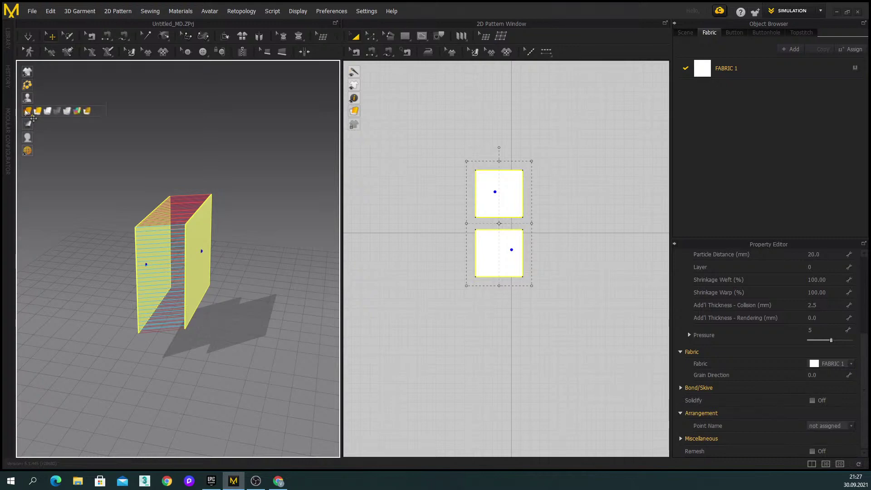
click(54, 111)
- Examine the front and back sides of both squares from several angles to compare which way they face
right_drag(247, 278, 215, 313)
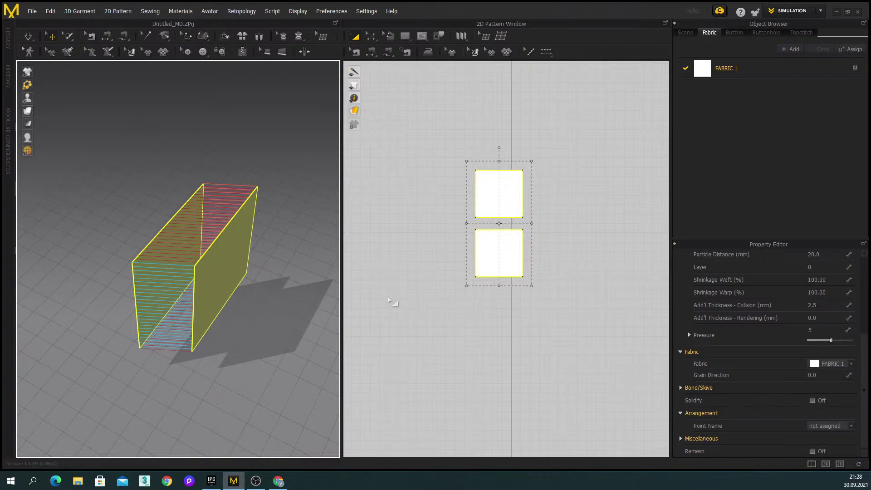
right_drag(251, 307, 242, 279)
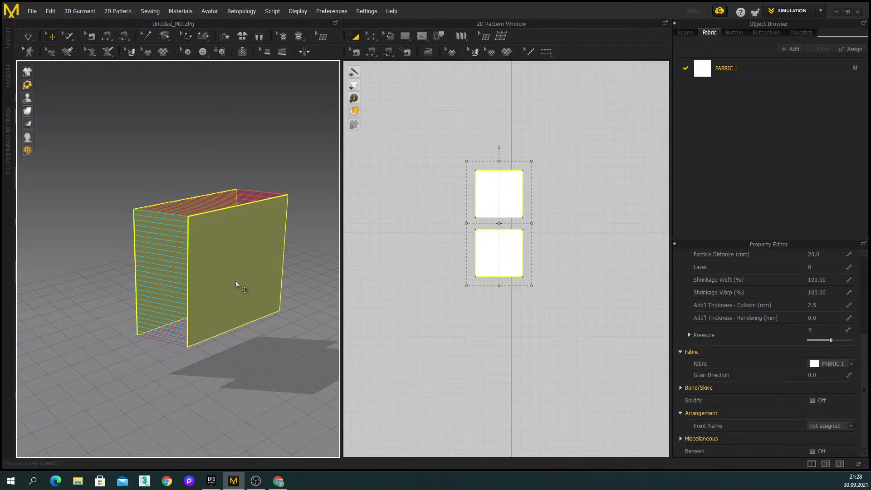
right_drag(214, 282, 151, 316)
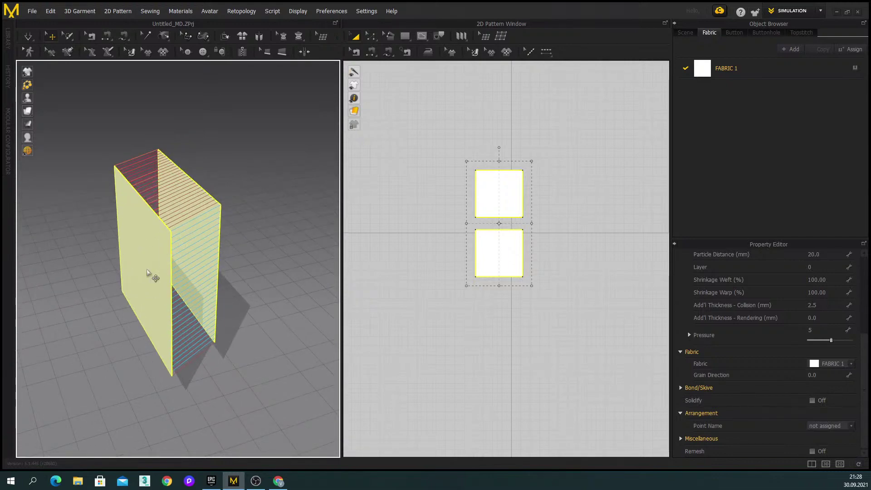
right_drag(137, 244, 300, 290)
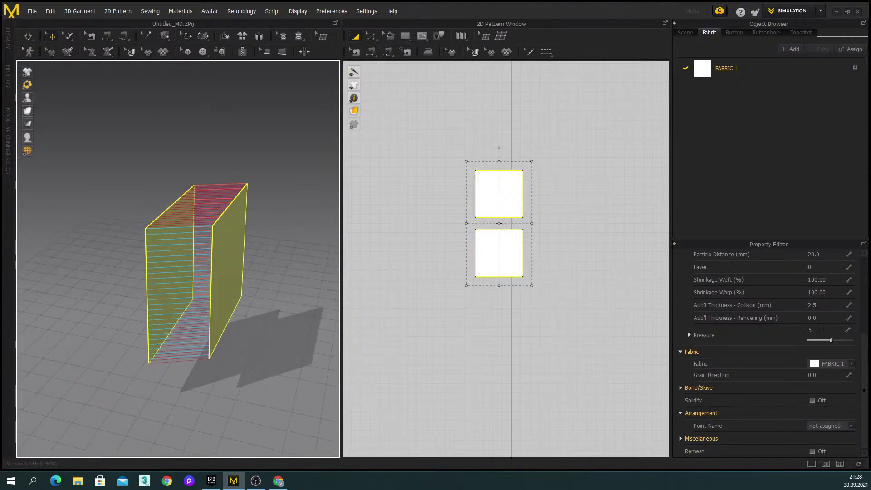
mouse_move(292, 285)
right_down()
mouse_move(227, 301)
mouse_move(295, 290)
right_up()
right_drag(178, 273, 211, 255)
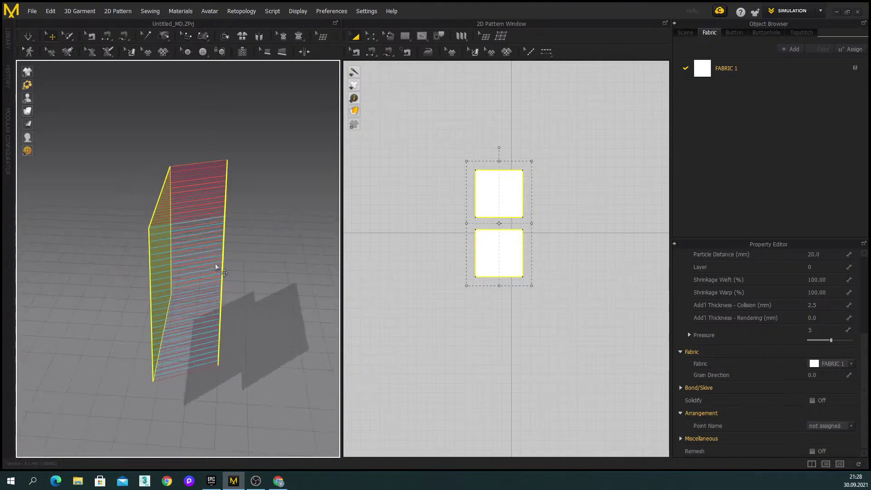
right_drag(258, 239, 229, 247)
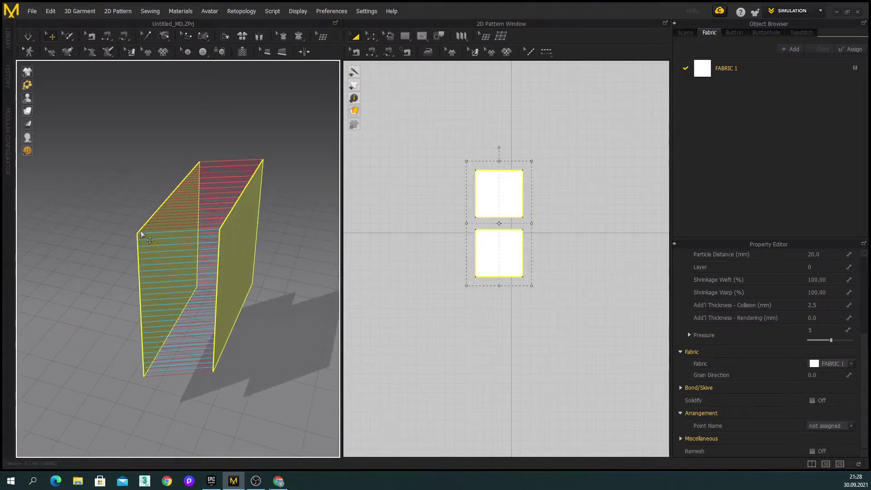
scroll(222, 262, down, 2)
mouse_move(143, 251)
right_down()
mouse_move(206, 253)
mouse_move(159, 255)
right_up()
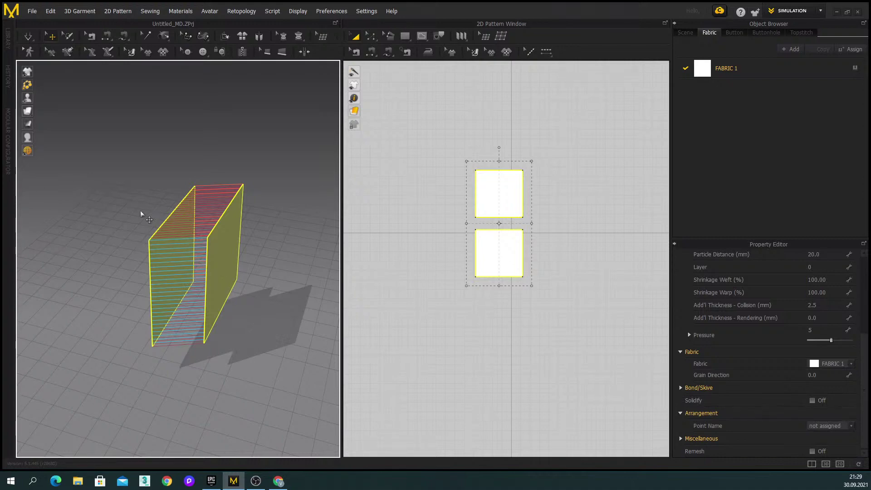
- Test the simulation with the pressure applied to both squares, pull on the cloth, and restore the unsimulated arrangement
key(space)
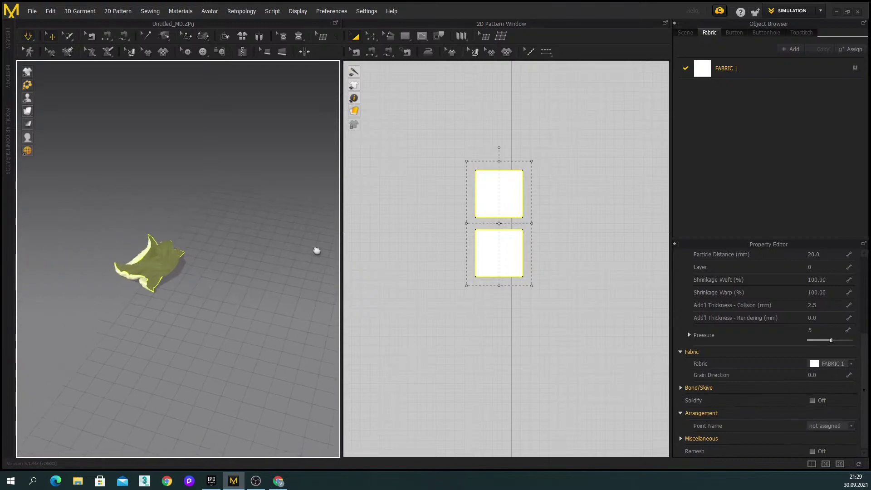
drag(146, 253, 109, 245)
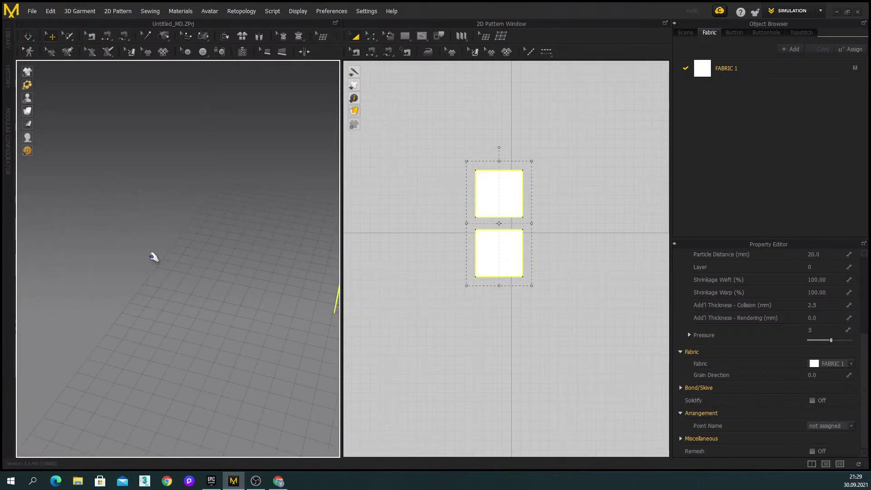
drag(254, 292, 173, 315)
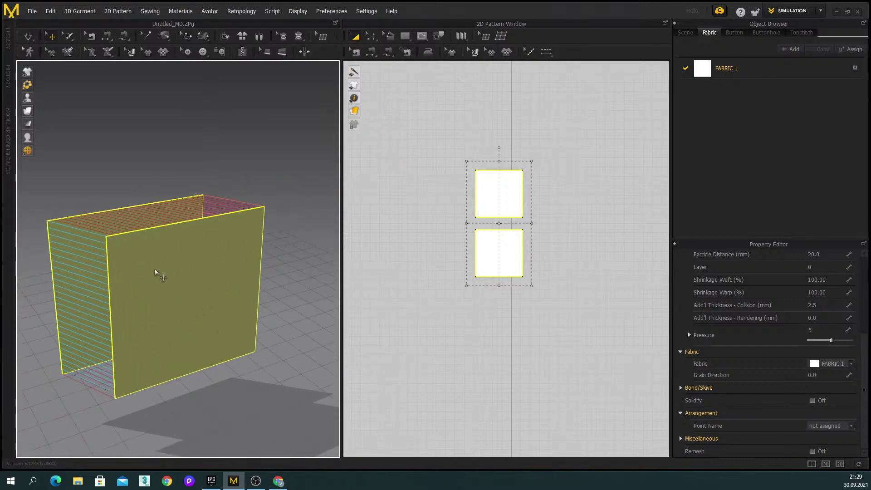
- Flip the normals of both selected squares and clear the selection
click(181, 280)
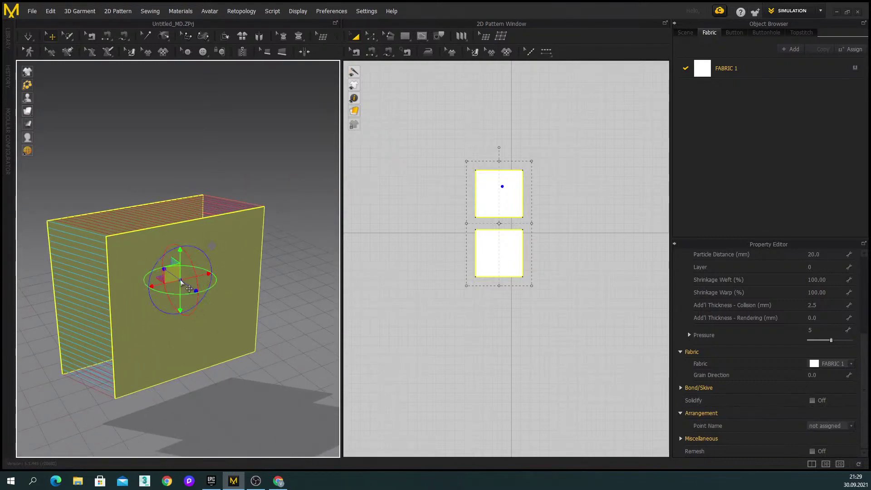
right_click(179, 316)
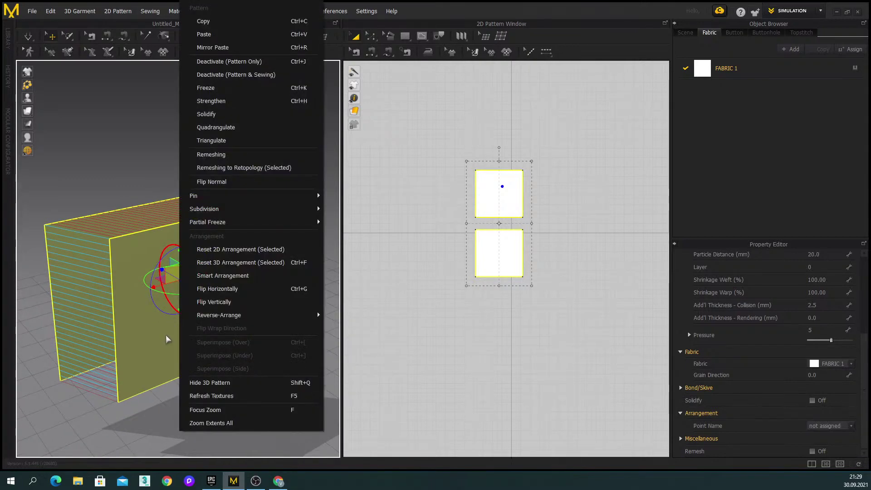
click(214, 183)
right_drag(192, 265, 257, 258)
click(258, 257)
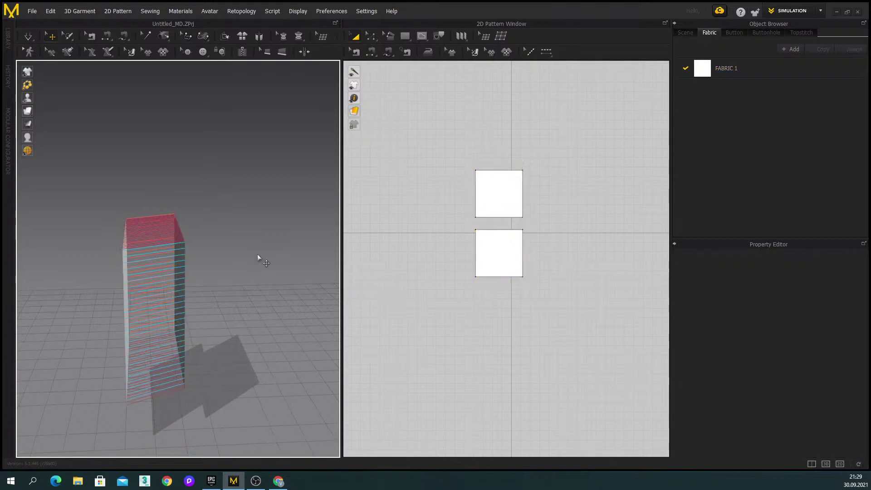
- Flip the normal of the square whose dark back side faces outward, the lower one in the 2D pattern
mouse_move(178, 303)
right_down()
mouse_move(121, 321)
mouse_move(178, 302)
right_up()
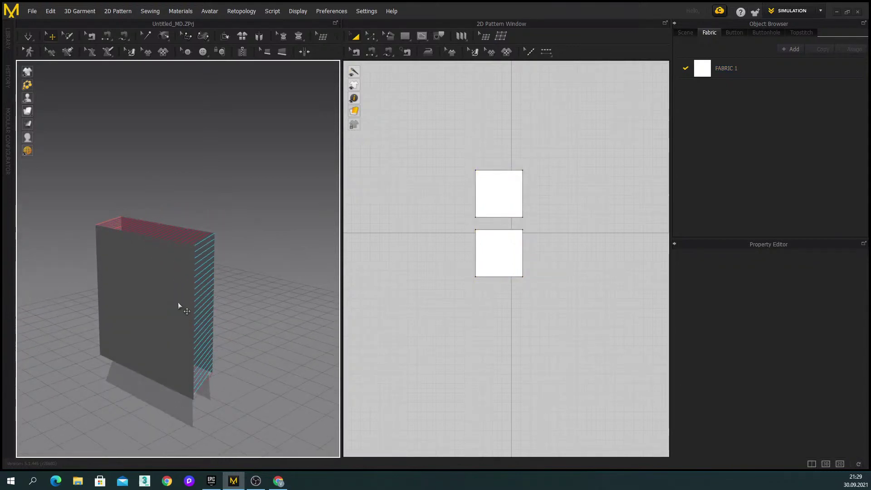
click(144, 301)
right_click(164, 282)
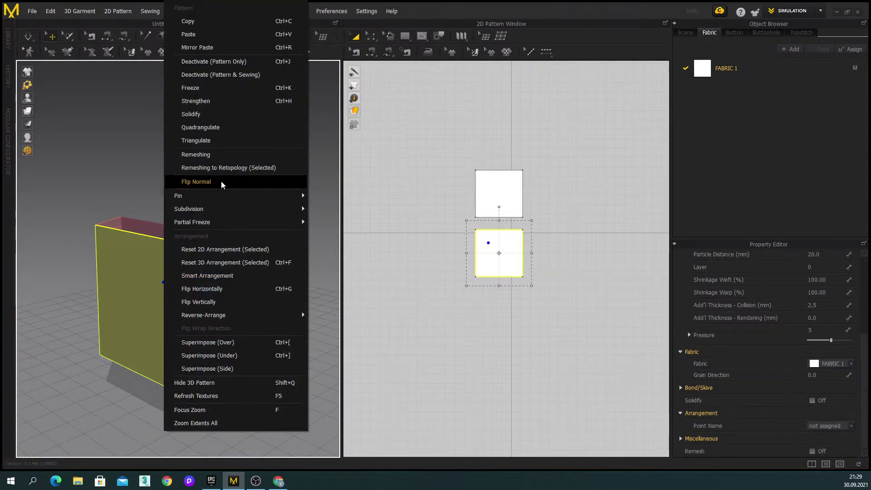
click(223, 183)
right_drag(214, 194, 260, 279)
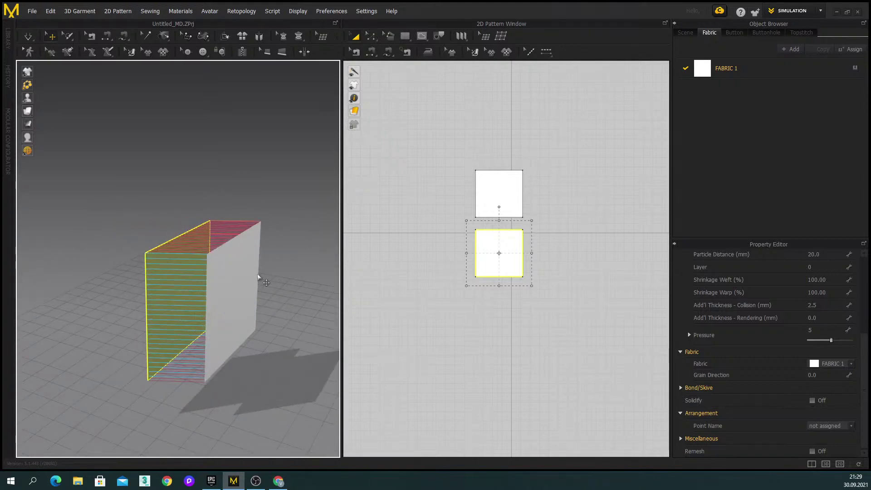
- Run the simulation to inflate the sewn squares into a pillow and lift it off the floor
right_drag(154, 278, 240, 295)
key(space)
drag(212, 343, 224, 228)
right_drag(224, 228, 189, 285)
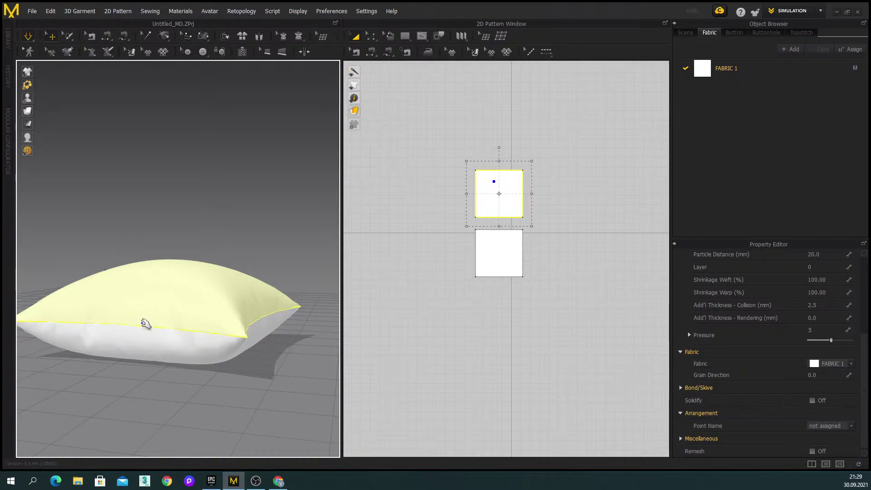
mouse_move(184, 306)
right_down()
mouse_move(198, 317)
mouse_move(175, 301)
right_up()
drag(200, 285, 219, 59)
right_drag(230, 185, 196, 260)
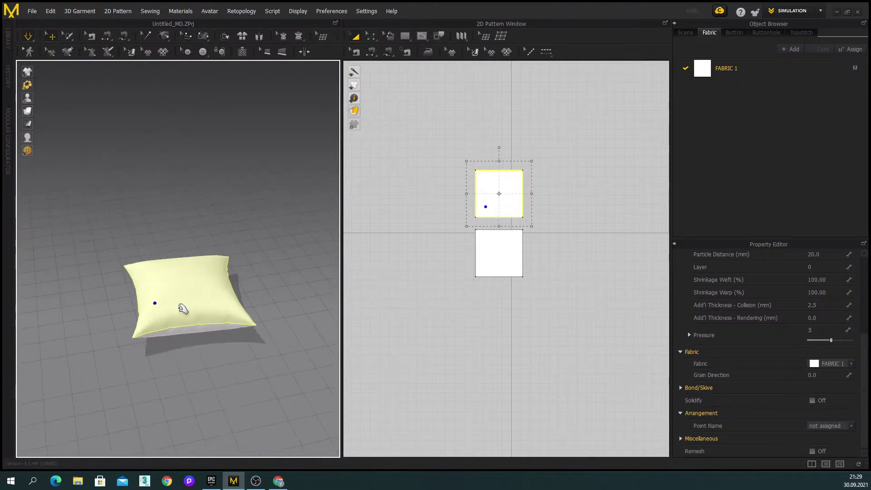
- Pull the inflated pillow around by its corner and surface while the simulation runs
drag(147, 333, 166, 126)
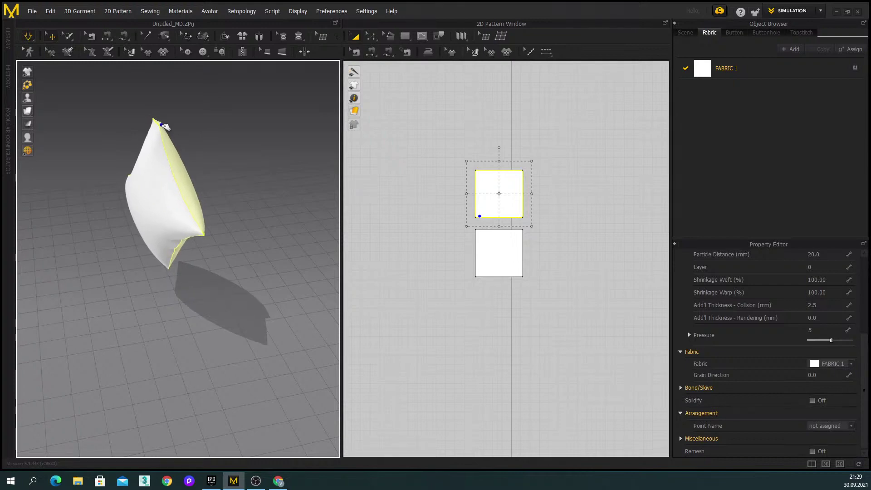
drag(165, 126, 175, 159)
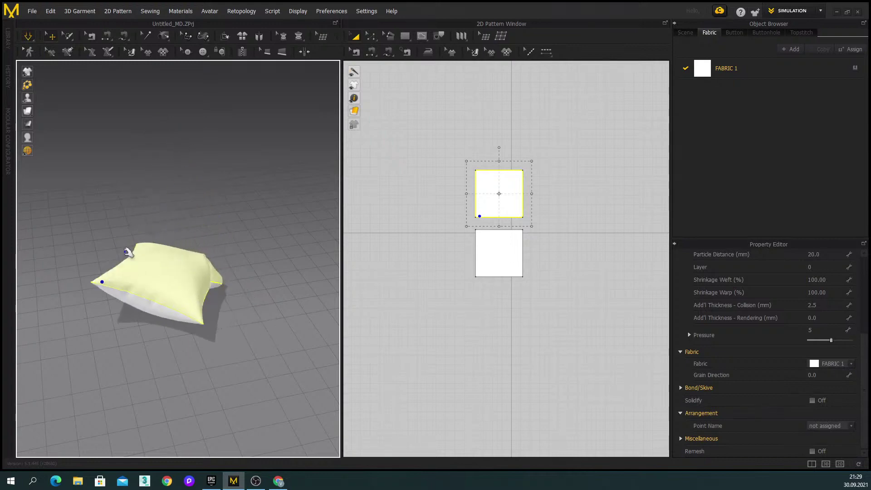
drag(88, 307, 144, 198)
drag(136, 254, 278, 223)
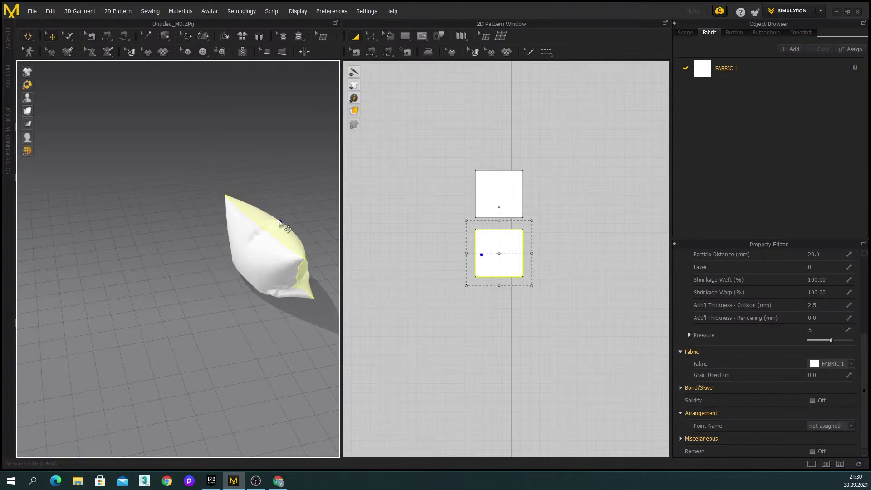
- Stop the simulation with the pillow resting on the floor and deselect its pattern
right_drag(198, 325, 245, 307)
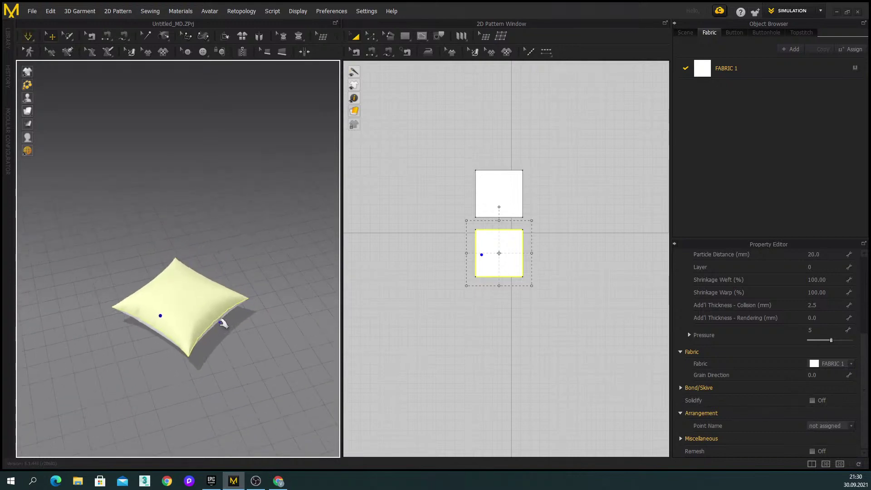
scroll(183, 330, up, 2)
right_drag(183, 330, 273, 298)
right_drag(206, 181, 214, 273)
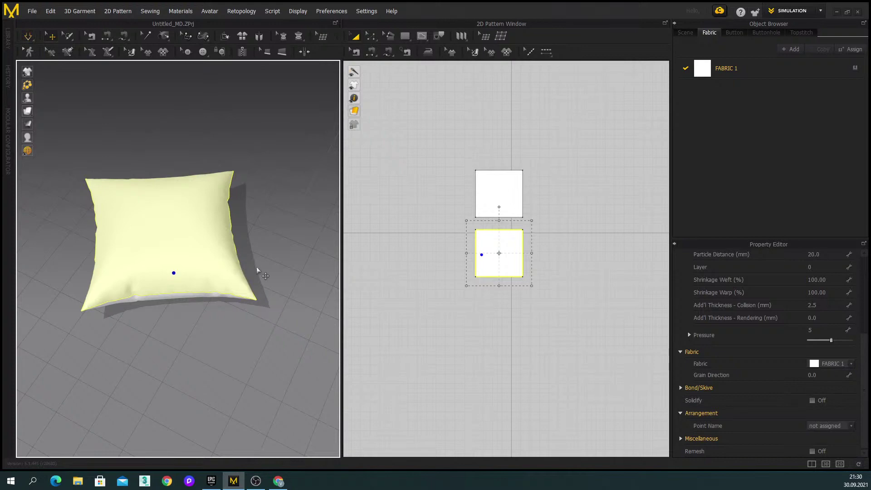
click(545, 253)
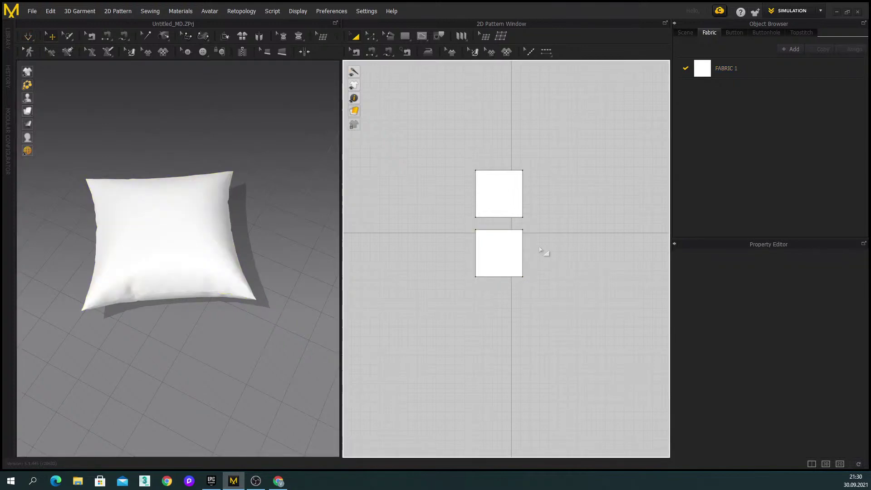
- Create a rectangle pattern 1800 mm wide and 500 mm high beside the two squares in the 2D layout
click(565, 212)
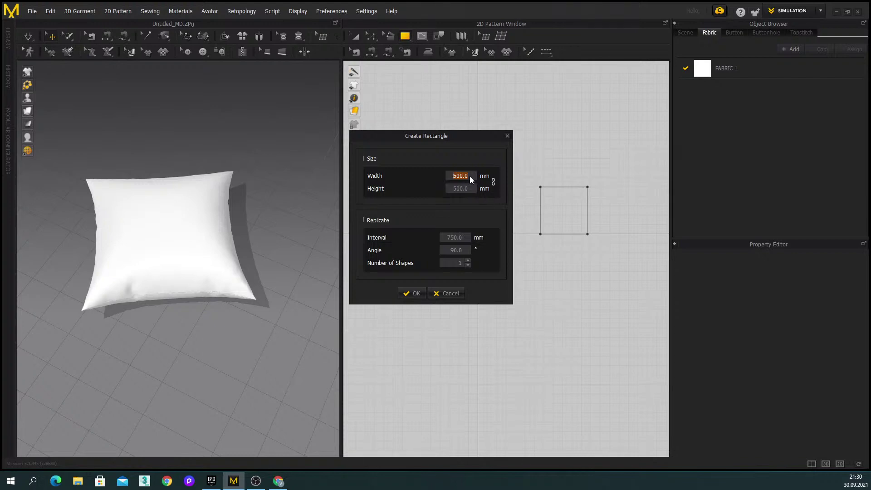
text(80)
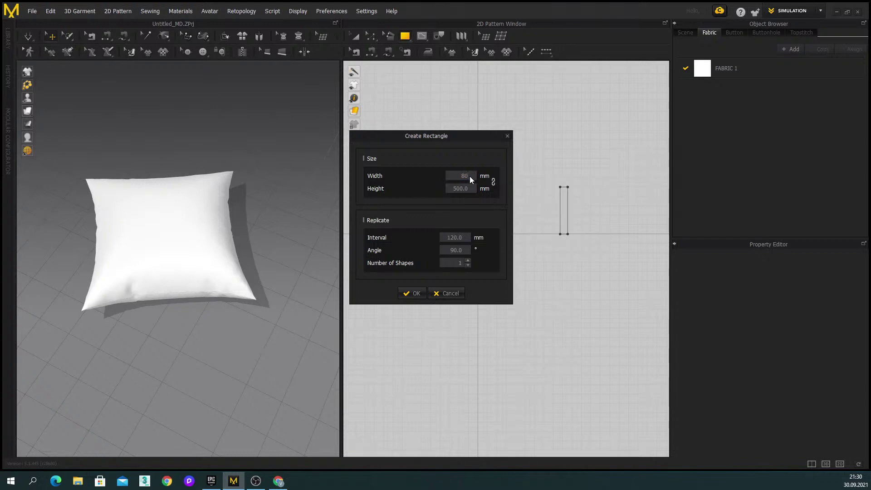
key(BackSpace)
key(BackSpace)
text(2)
key(BackSpace)
text(12800)
key(Return)
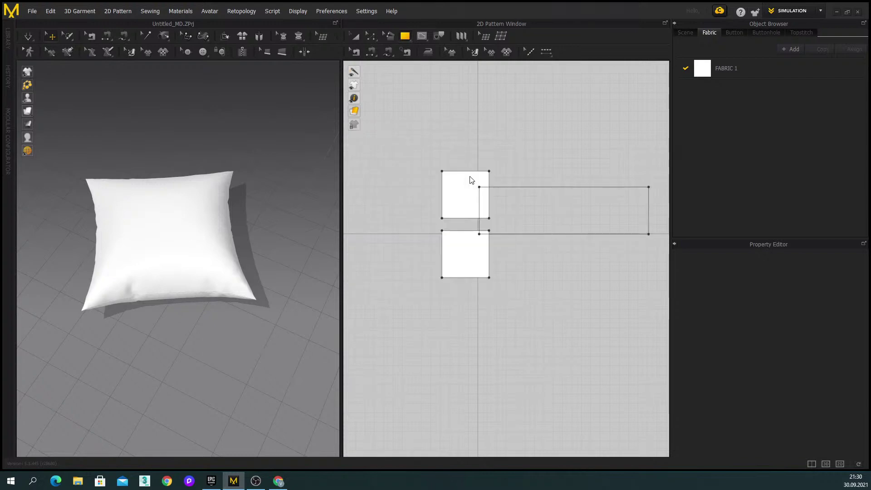
- Move the new long rectangle clear of the two squares in the 2D layout
scroll(536, 229, down, 4)
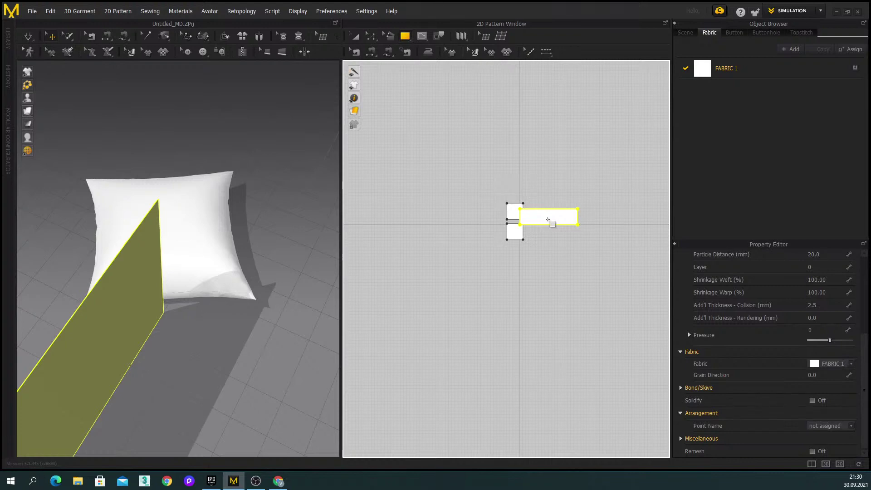
key(a)
drag(565, 220, 592, 221)
scroll(519, 219, down, 3)
- Move the long rectangle away from the pillow in the 3D scene
right_drag(171, 303, 253, 302)
scroll(253, 259, up, 4)
click(269, 248)
right_drag(270, 247, 233, 252)
right_drag(147, 234, 230, 287)
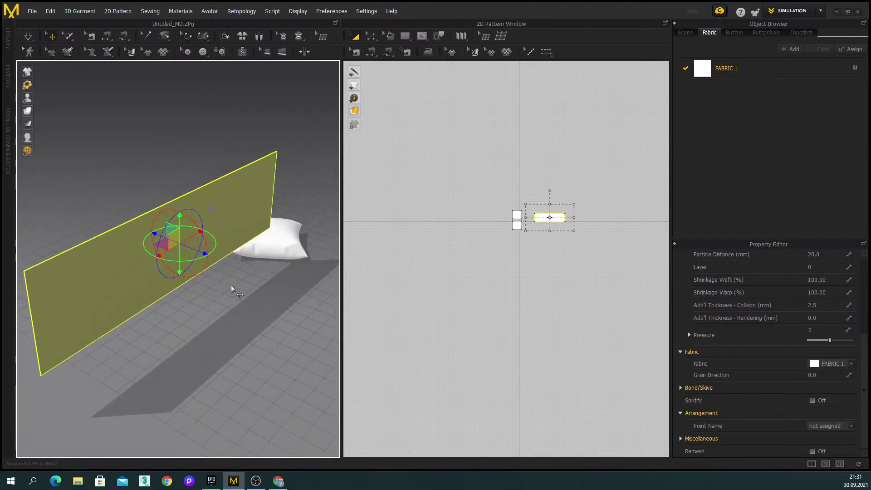
drag(196, 250, 223, 263)
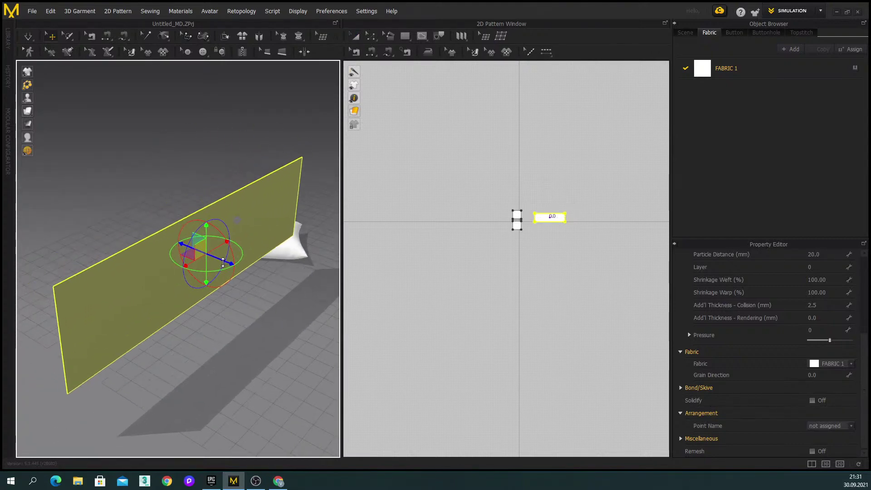
- Create a linked, sewn copy of the long rectangle and place it just below the original in the 2D layout
scroll(554, 232, up, 5)
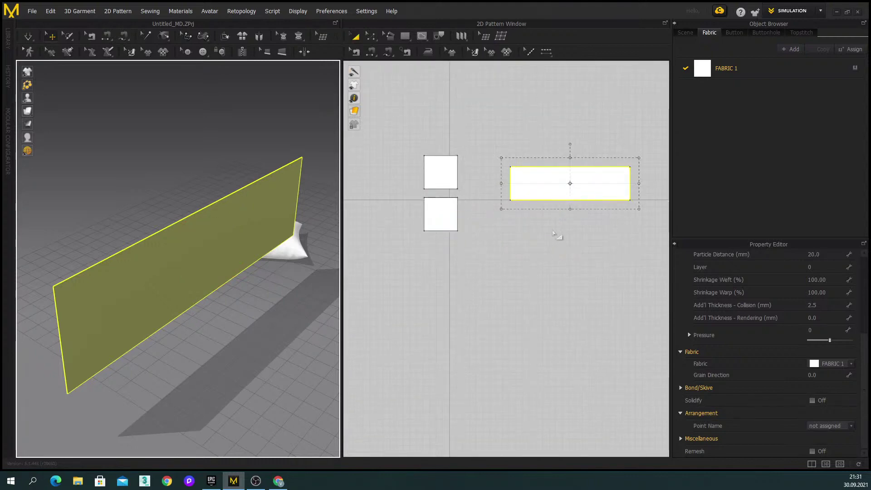
right_drag(555, 233, 525, 253)
scroll(531, 239, up, 3)
scroll(466, 241, down, 3)
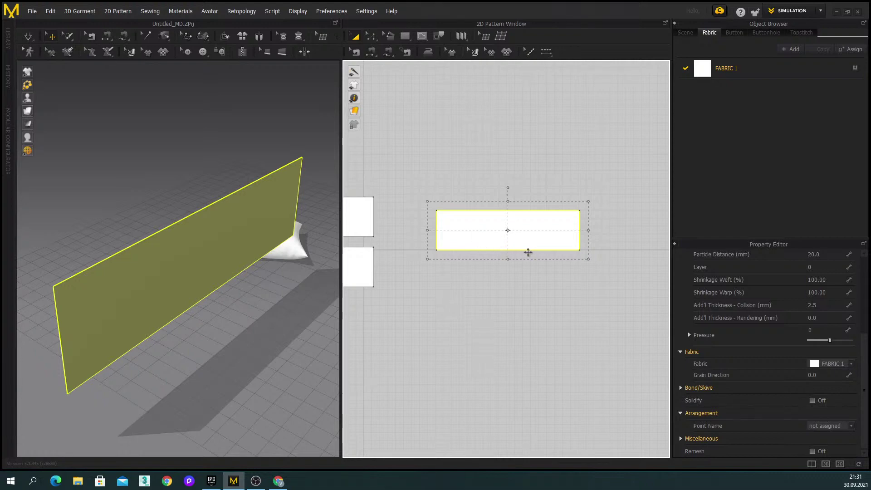
drag(528, 252, 508, 283)
- Pull the original long rectangle away from its sewn copy in 3D, leaving a gap between the two panels
right_drag(273, 284, 194, 279)
click(161, 271)
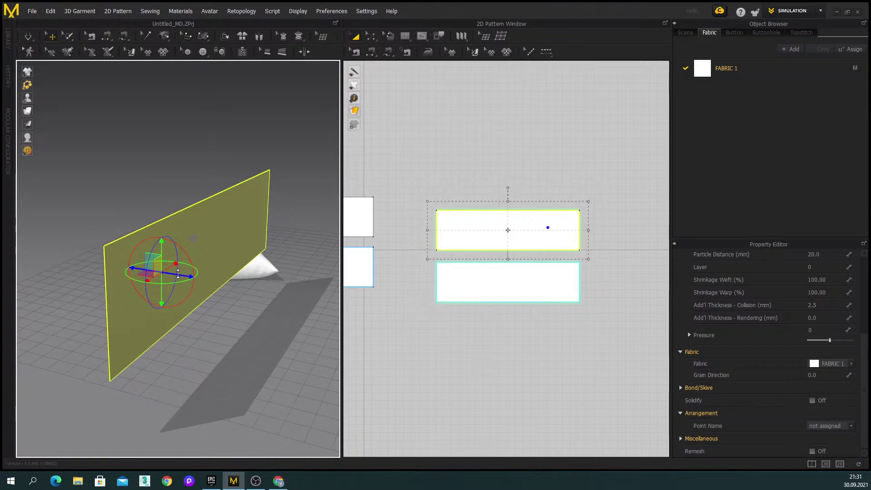
drag(181, 274, 198, 286)
right_drag(198, 286, 179, 304)
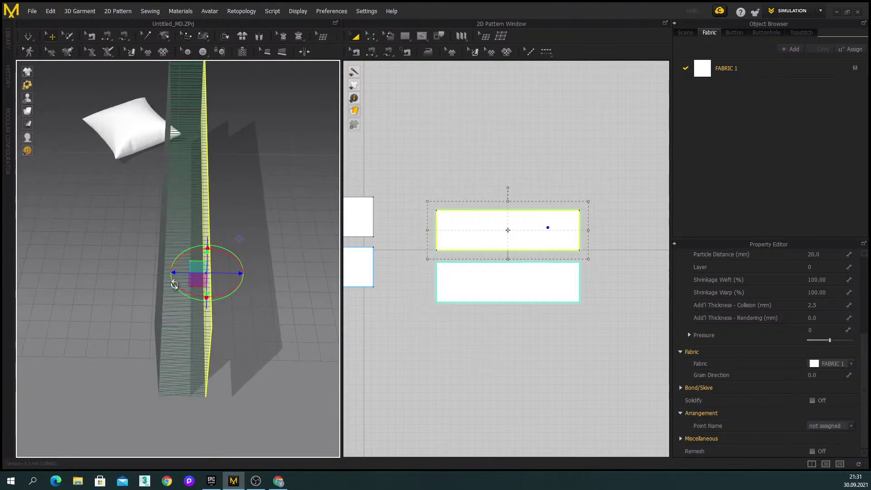
right_drag(174, 115, 164, 288)
right_drag(182, 254, 178, 241)
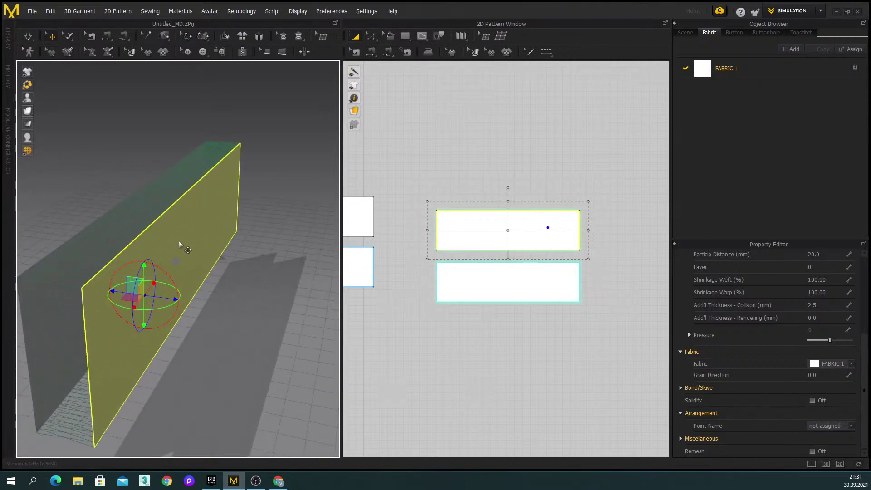
- Flip the normal of the original long rectangle so its dark side faces the other panel
right_click(178, 241)
click(211, 182)
right_drag(191, 209, 215, 219)
right_drag(141, 309, 220, 294)
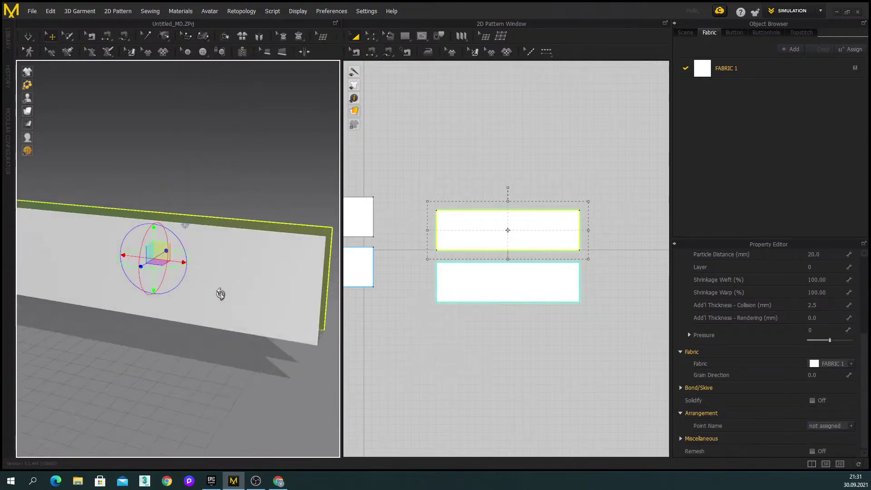
- Select both long rectangles and set their pressure to 10
key(ctrl+a)
right_drag(272, 305, 213, 315)
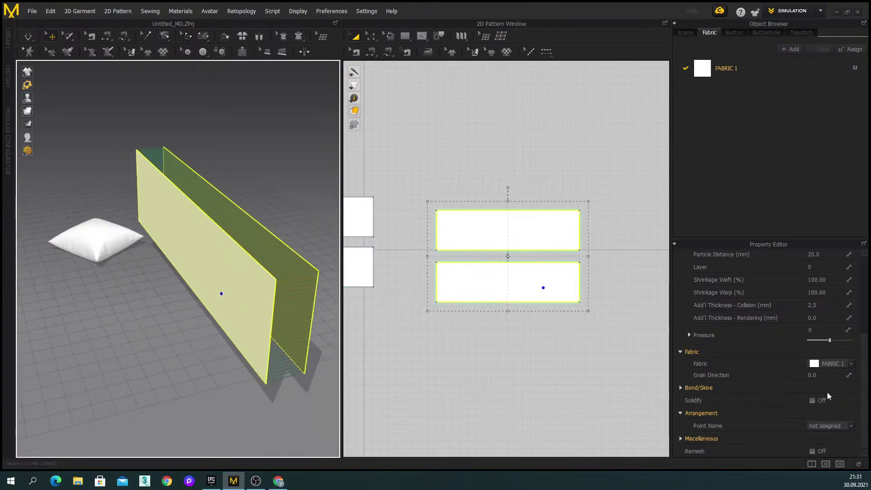
click(825, 332)
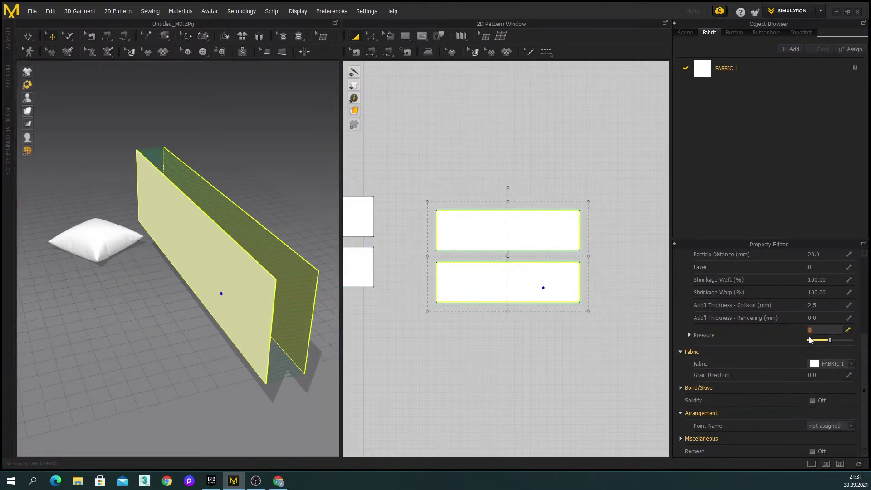
text(10)
key(Return)
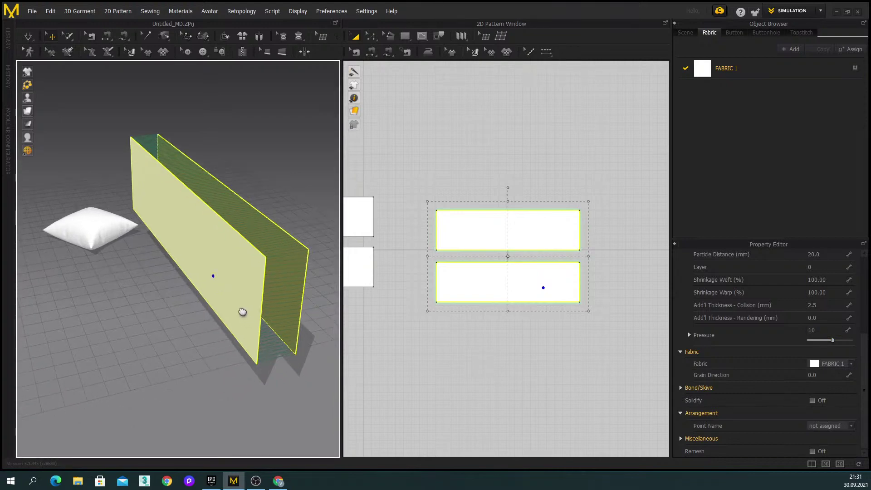
- Run the simulation to inflate the sewn rectangles and tip the long pillow flat onto the floor
key(space)
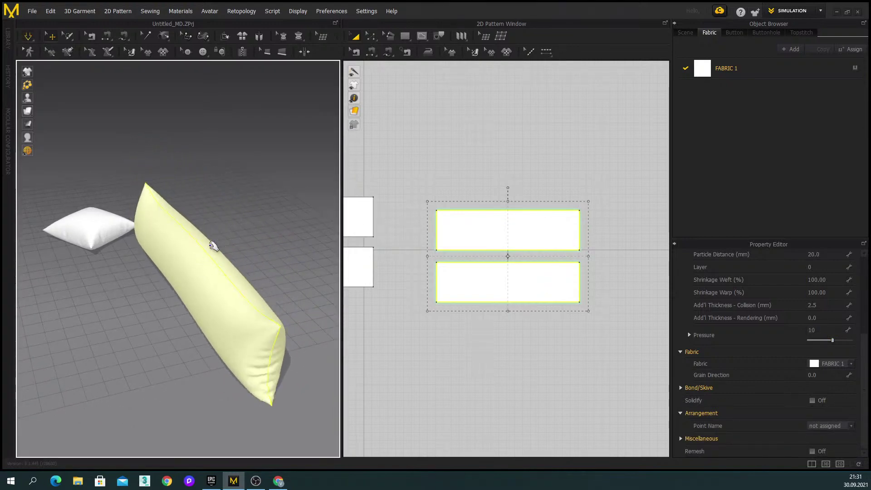
click(215, 245)
right_drag(227, 352, 279, 340)
right_drag(243, 273, 151, 265)
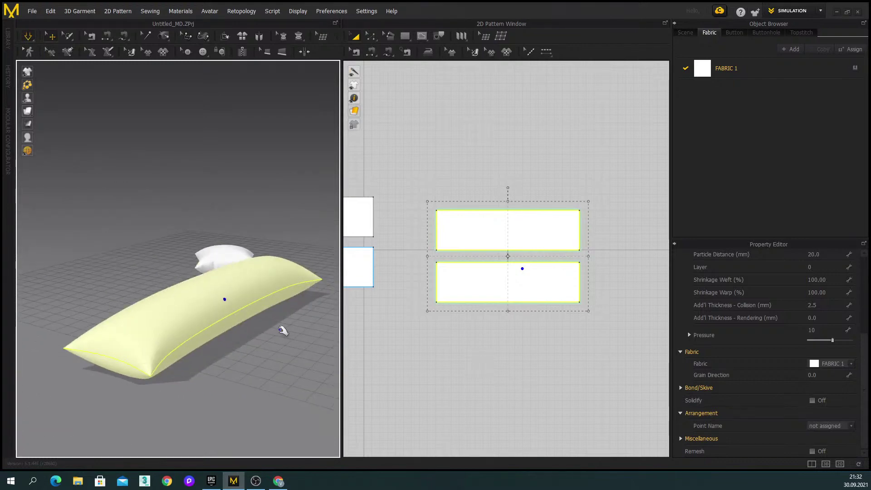
right_drag(164, 330, 232, 341)
scroll(163, 356, up, 3)
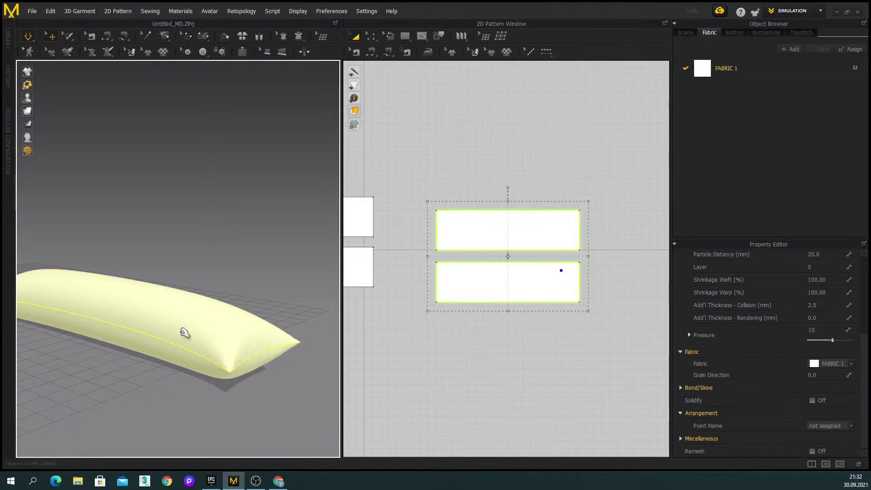
right_drag(207, 354, 177, 359)
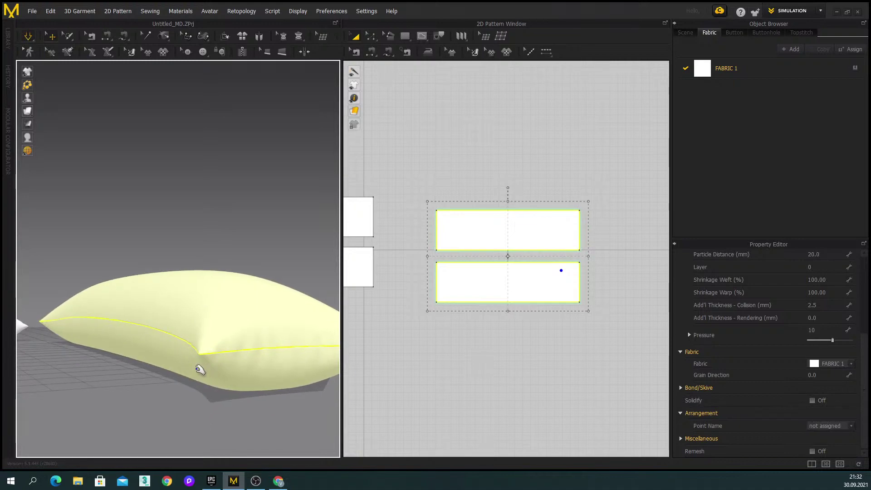
- Set the pressure of the long pillow's underside to 8 and stop the simulation
click(238, 414)
click(250, 377)
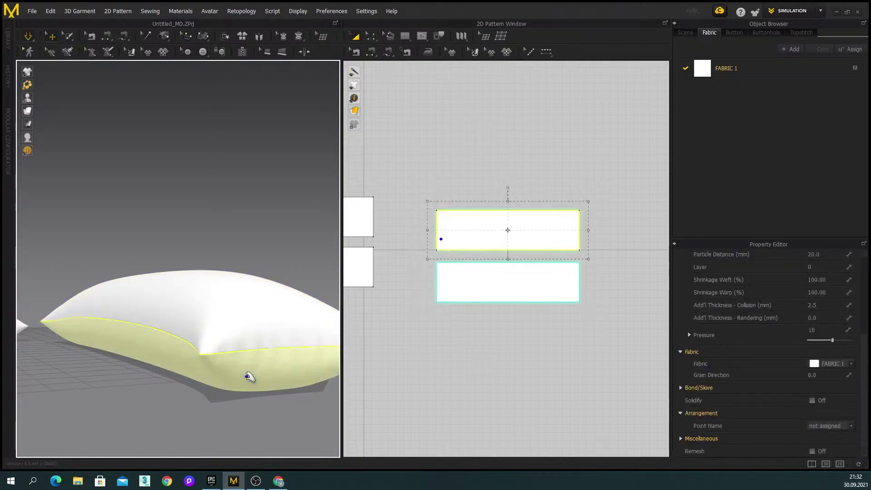
click(822, 329)
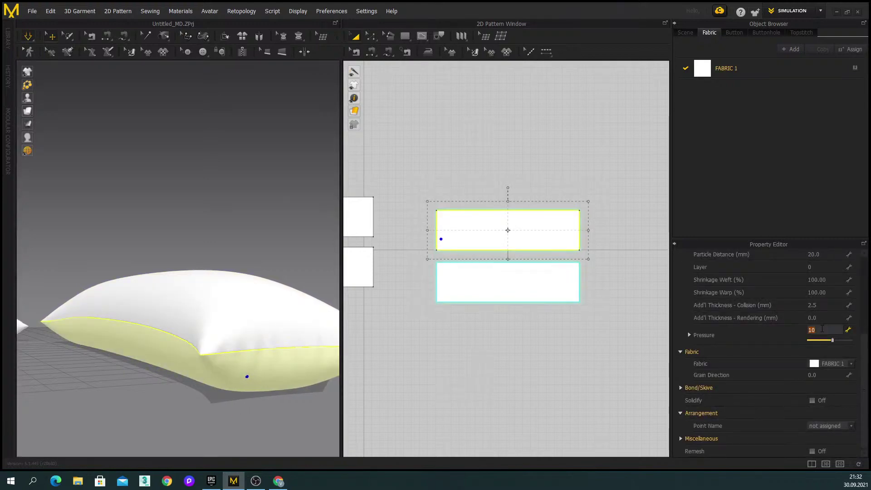
text(8)
key(Return)
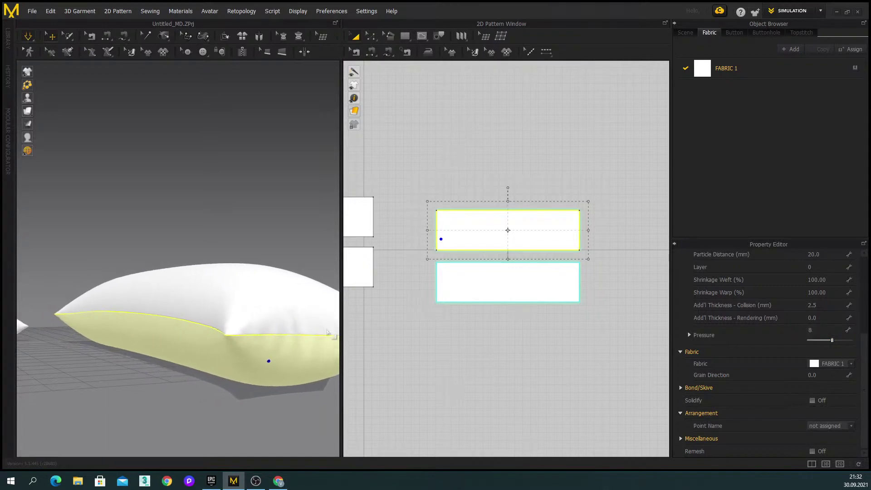
right_drag(200, 331, 326, 265)
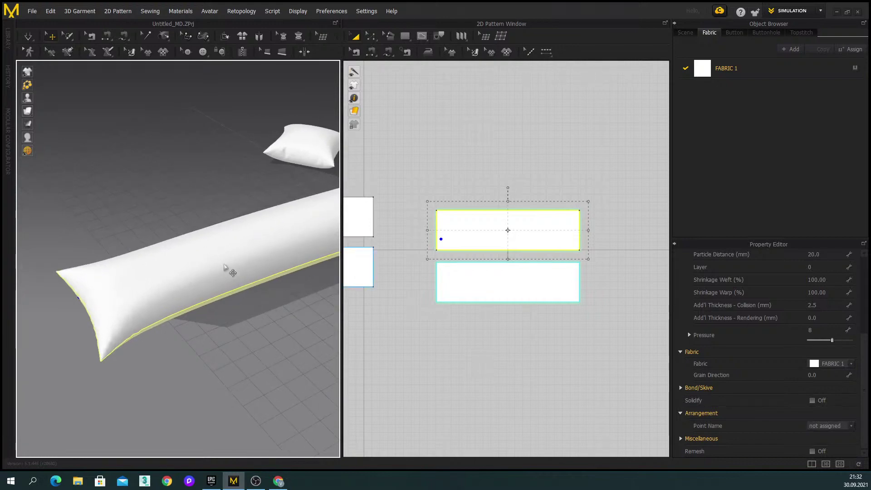
right_drag(229, 280, 200, 291)
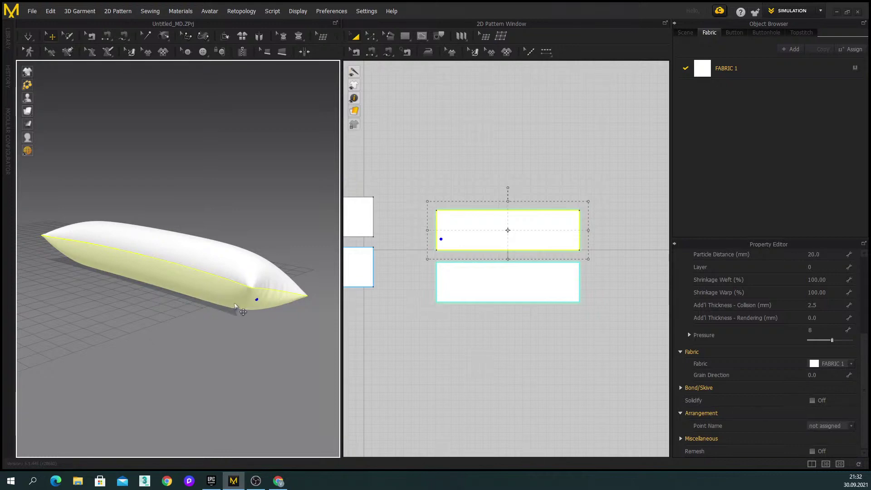
- Freeze the long pillow's underside pattern and clear the selection
right_drag(235, 305, 213, 311)
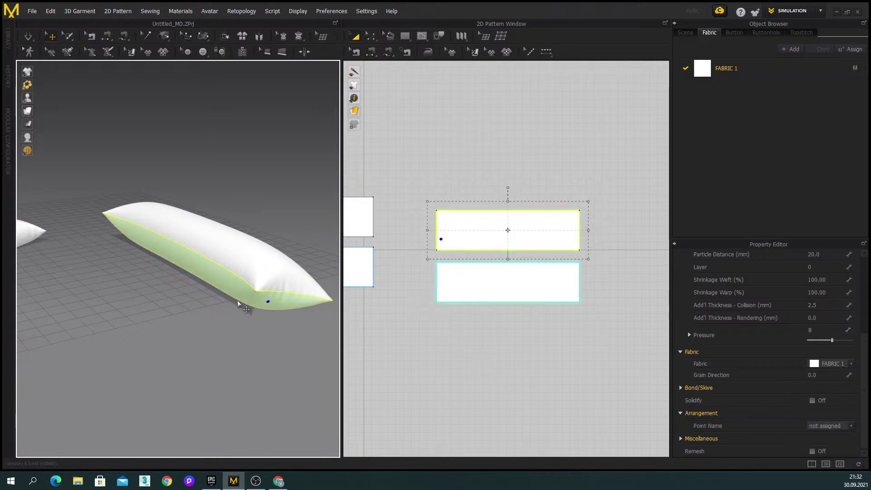
click(216, 319)
right_drag(281, 322, 238, 283)
scroll(222, 291, up, 2)
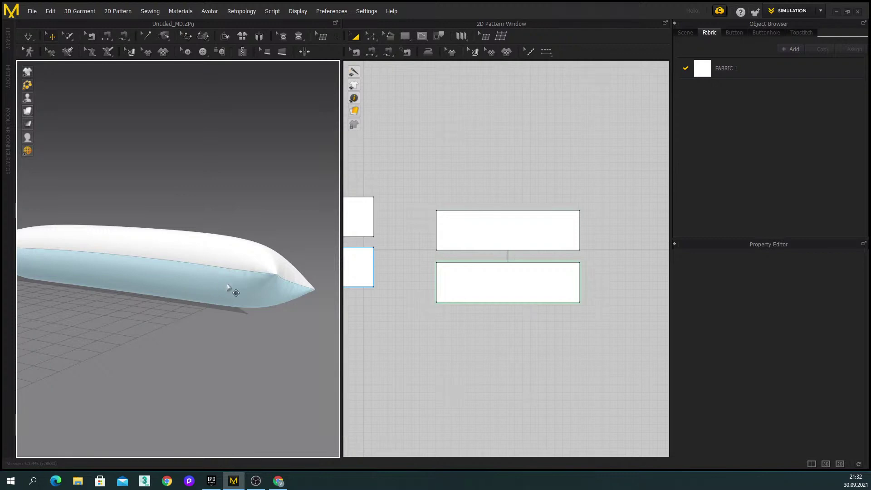
- Unfreeze the long pillow's underside pattern and deselect it
right_click(227, 285)
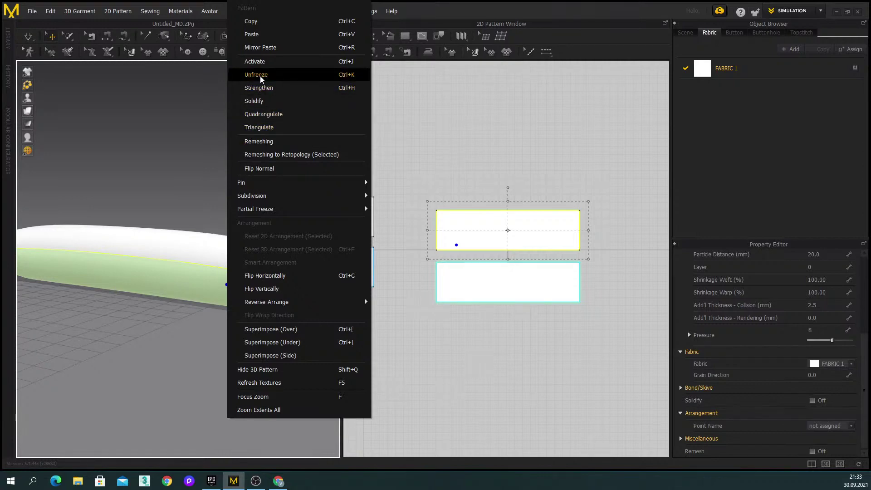
click(348, 78)
click(211, 341)
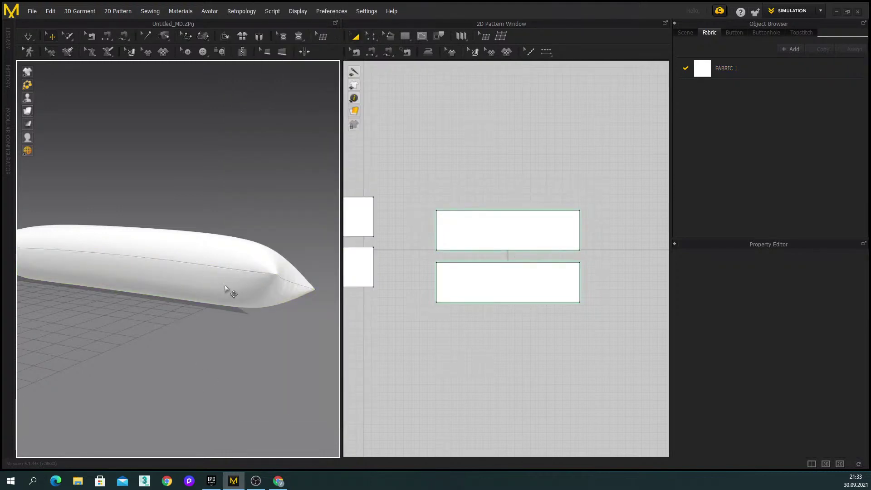
- Freeze the underside pattern of the long pillow again through its pattern options
click(226, 289)
right_click(226, 288)
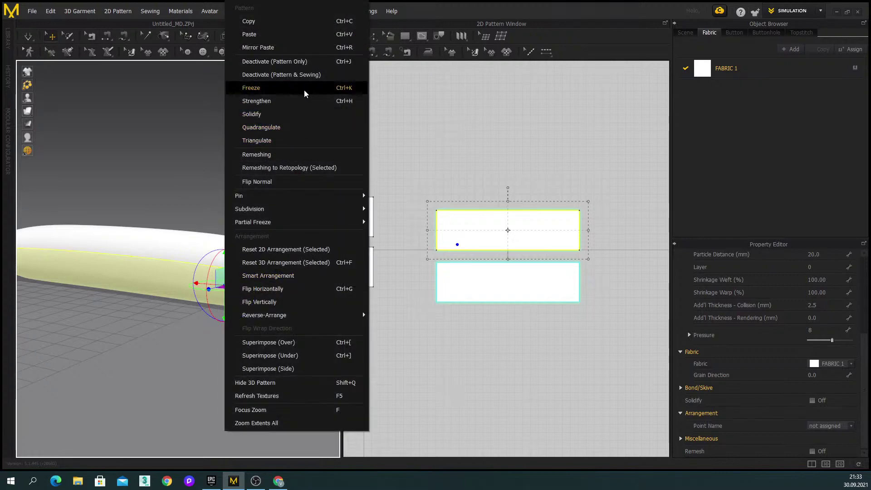
click(267, 89)
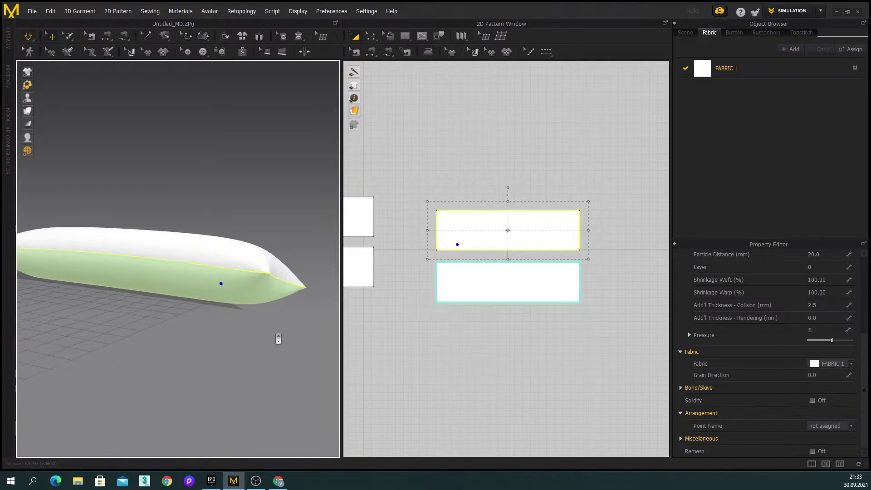
- Run the simulation with the underside frozen and pull the long pillow around by its surface and end
right_drag(276, 339, 179, 350)
click(268, 236)
drag(268, 237, 240, 311)
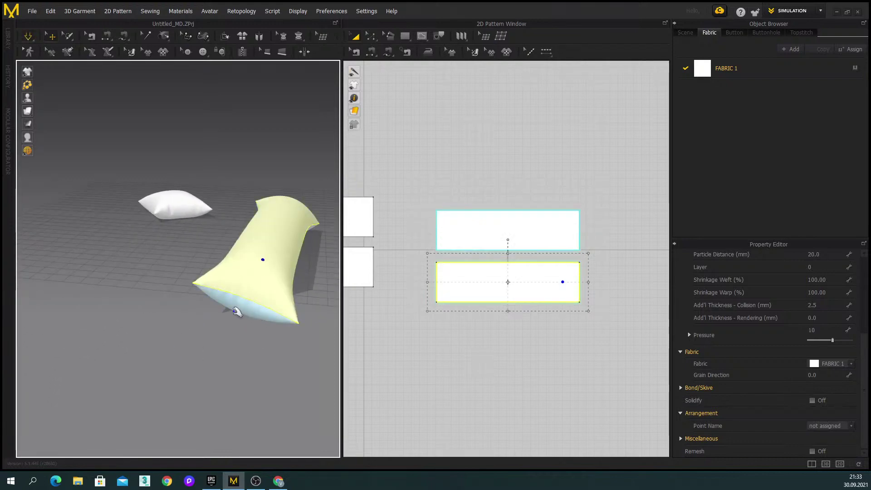
right_drag(243, 313, 184, 345)
drag(167, 298, 191, 236)
click(262, 309)
right_drag(268, 277, 196, 409)
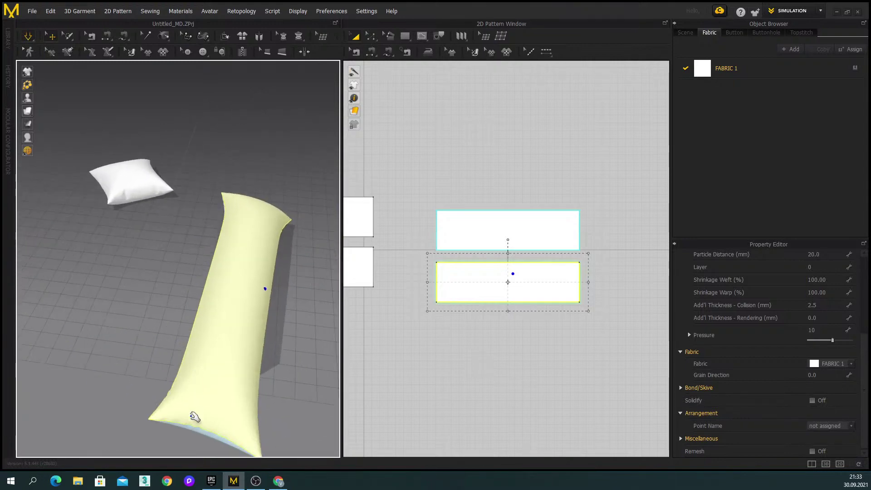
middle_drag(197, 409, 201, 368)
scroll(192, 370, up, 2)
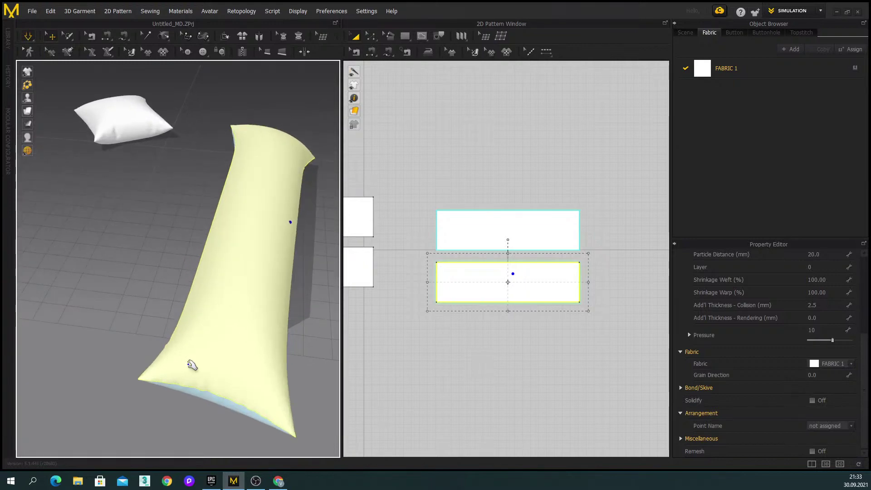
right_drag(192, 365, 281, 351)
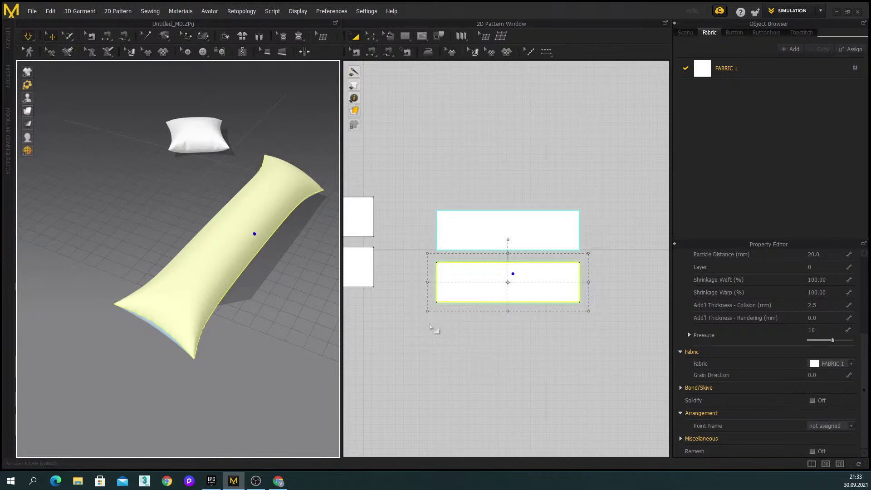
- Delete both patterns of the long pillow and select the square pillow's upper pattern in the 3D view
drag(431, 332, 651, 162)
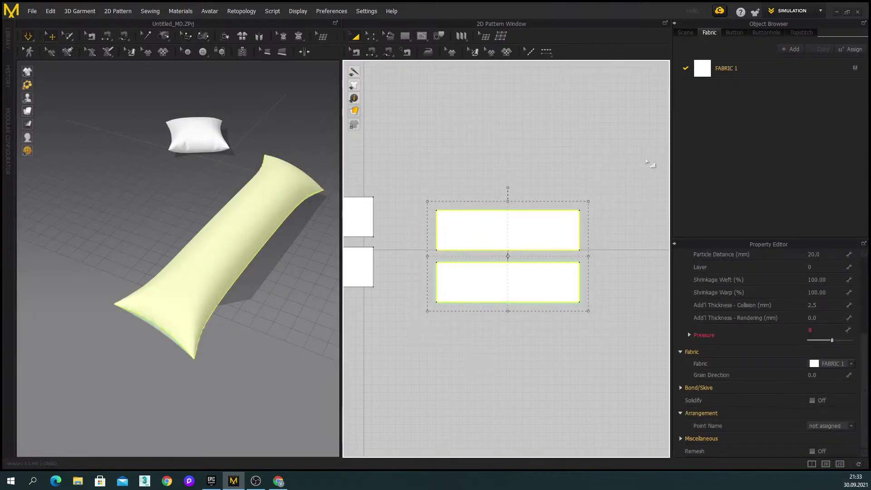
key(Delete)
click(196, 146)
scroll(209, 267, up, 5)
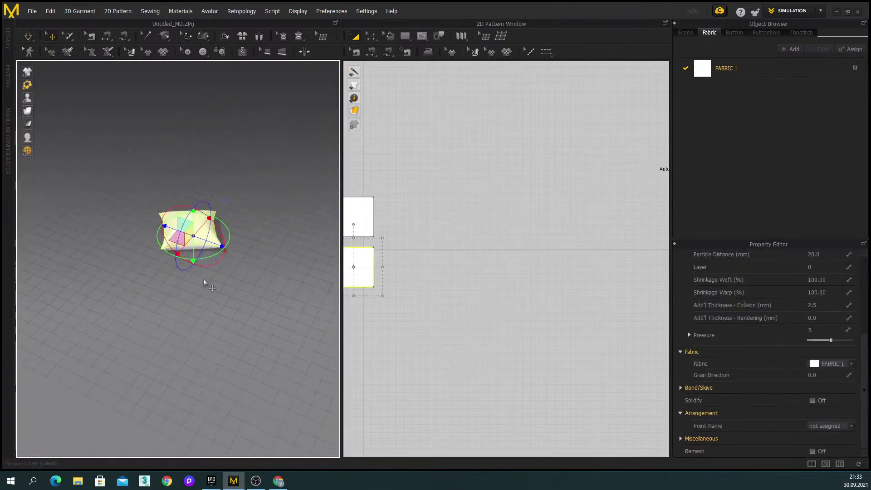
scroll(170, 256, up, 3)
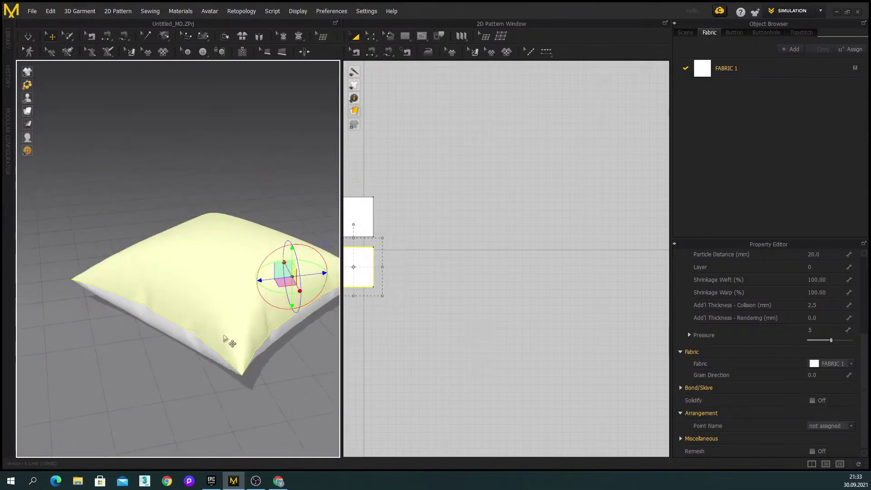
- Simulate the square pillow while pulling it, and set Shrinkage Weft of both its patterns to 105%
key(space)
drag(192, 342, 223, 336)
scroll(777, 365, up, 3)
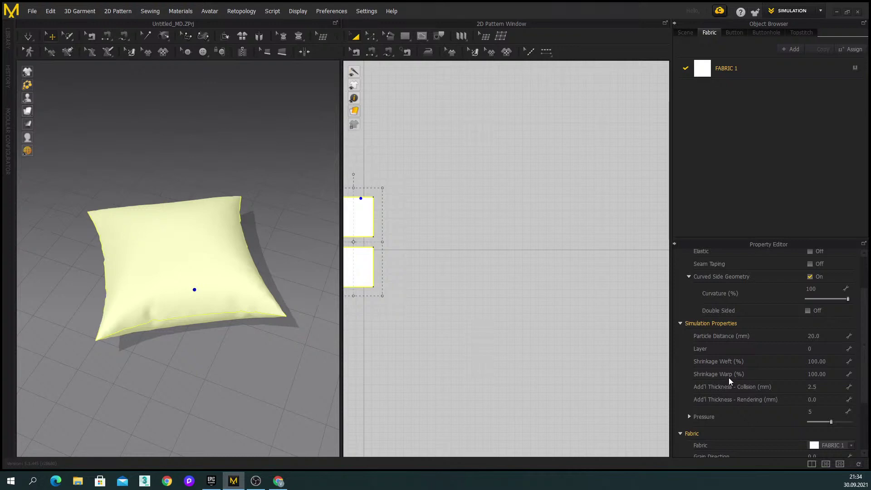
click(823, 362)
key(Return)
- Reselect the upper and lower patterns of the square pillow and set their Shrinkage Warp to 110%
right_drag(253, 323, 205, 357)
click(205, 356)
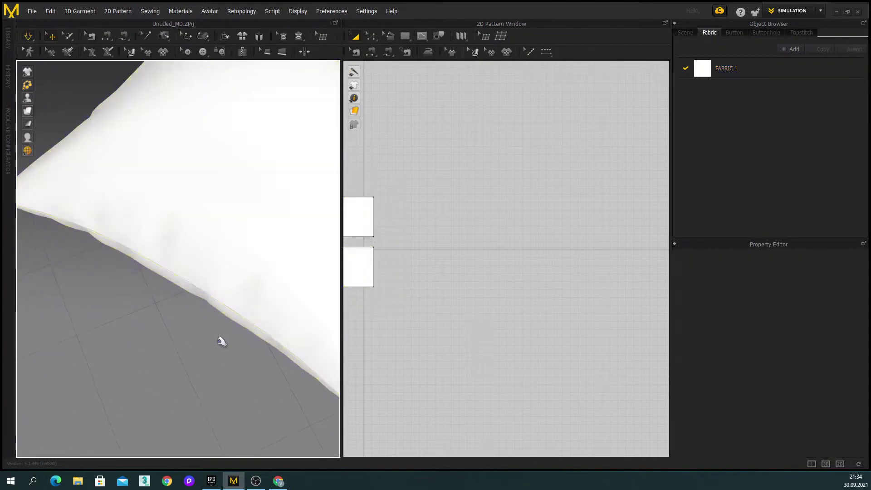
scroll(189, 275, down, 5)
right_drag(190, 284, 249, 261)
click(244, 251)
right_drag(224, 306, 272, 309)
shift+click(218, 306)
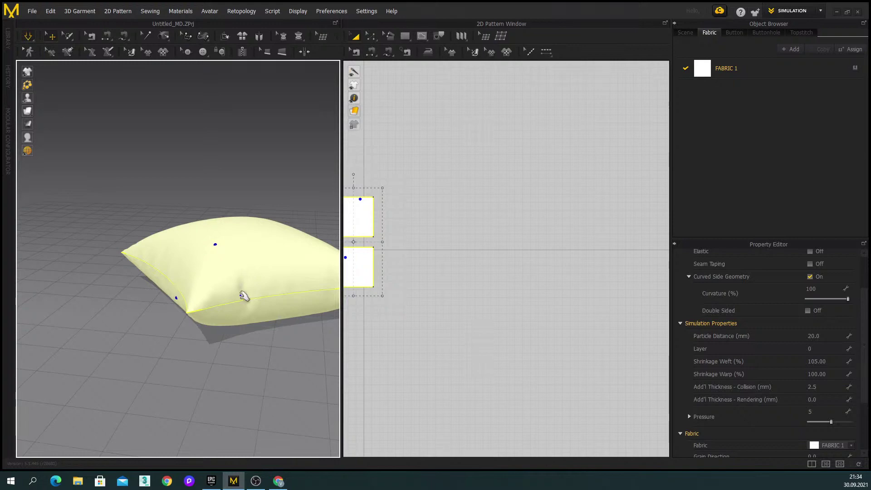
click(825, 374)
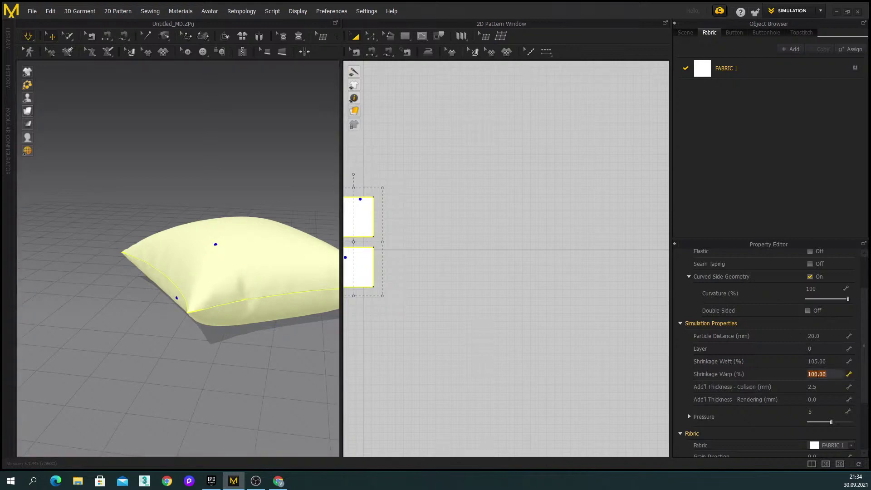
text(110)
key(Return)
right_drag(291, 335, 207, 297)
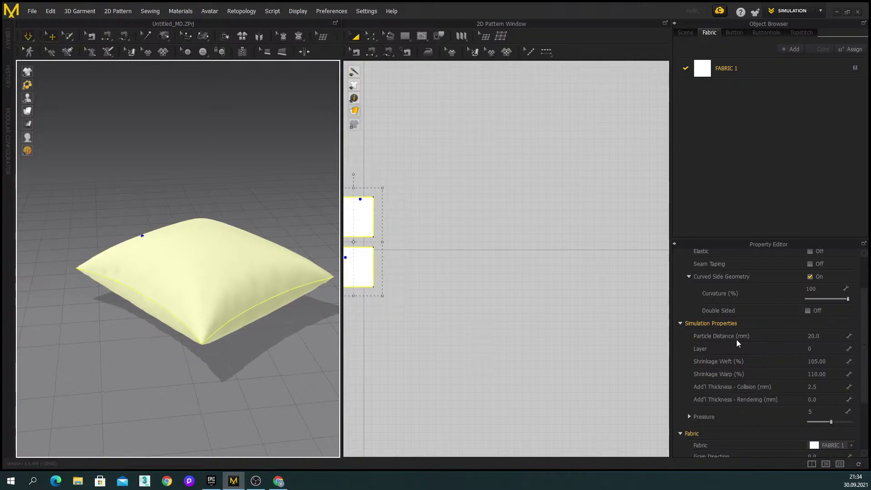
- Show the square pillow as a mesh in the 3D view and examine its triangle density
click(823, 338)
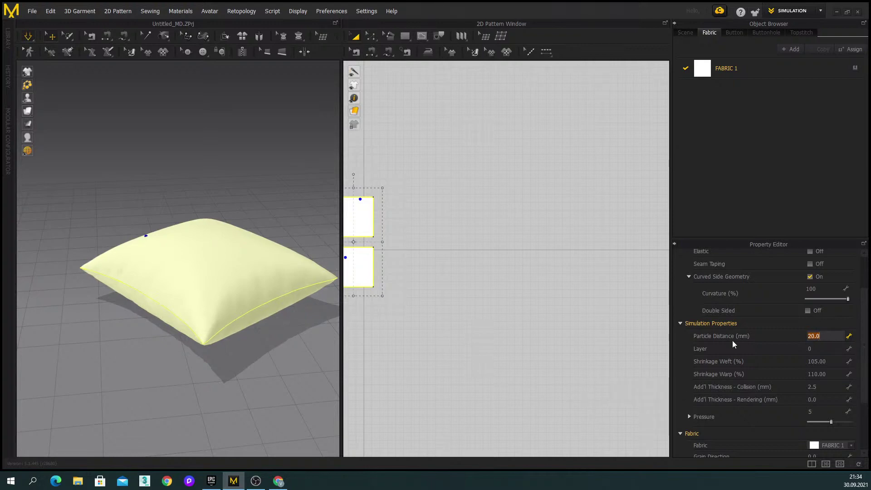
mouse_move(238, 315)
right_down()
mouse_move(220, 321)
mouse_move(233, 322)
right_up()
scroll(208, 314, up, 2)
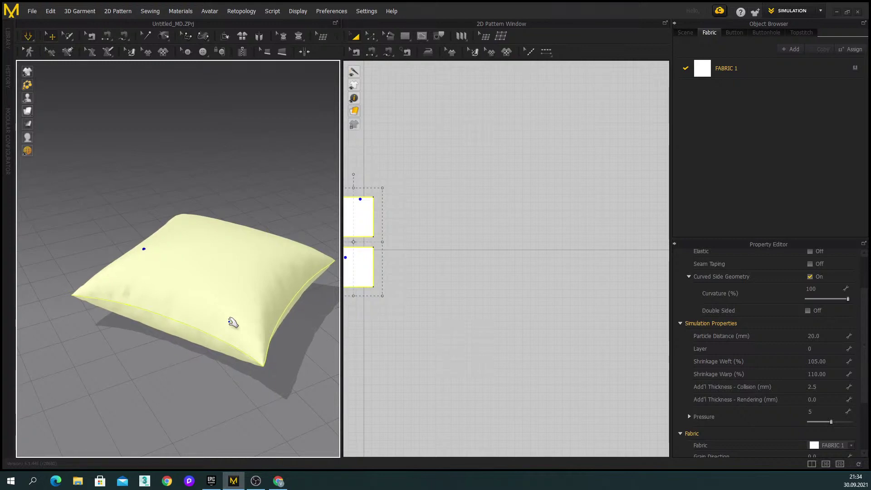
middle_drag(274, 323, 253, 325)
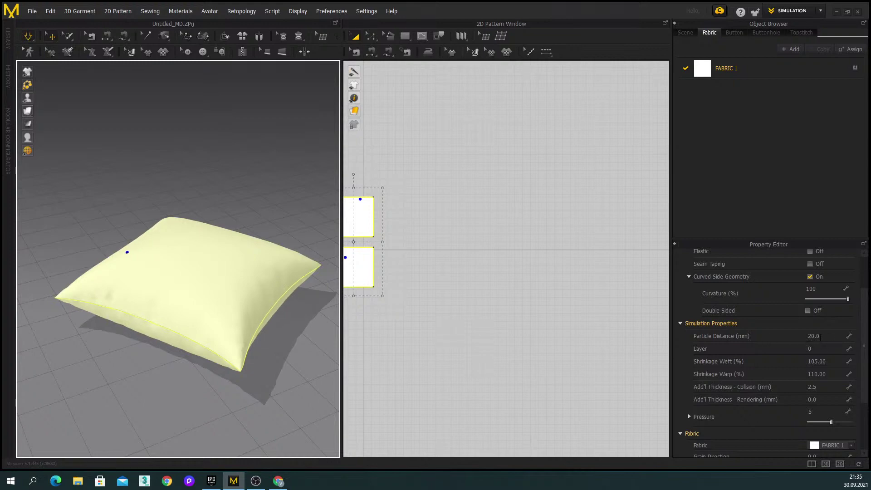
mouse_move(28, 112)
click(81, 111)
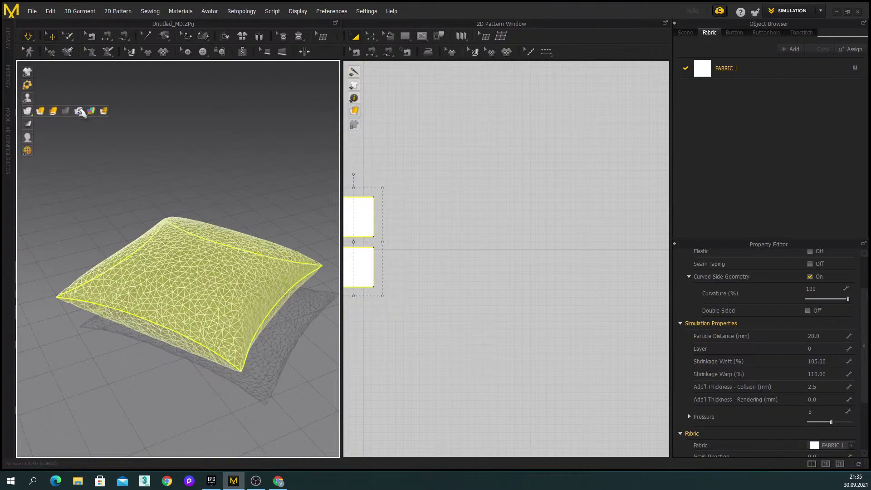
mouse_move(230, 295)
right_down()
mouse_move(197, 331)
mouse_move(227, 306)
right_up()
scroll(230, 312, up, 3)
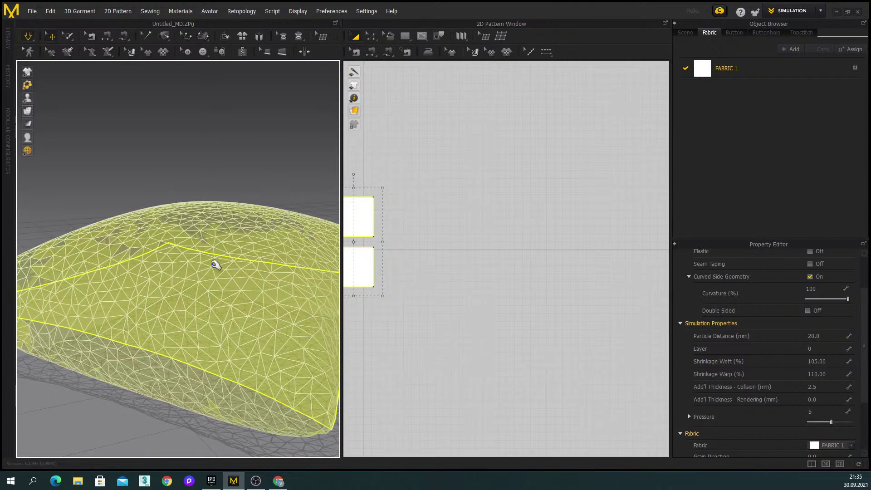
right_drag(255, 351, 236, 325)
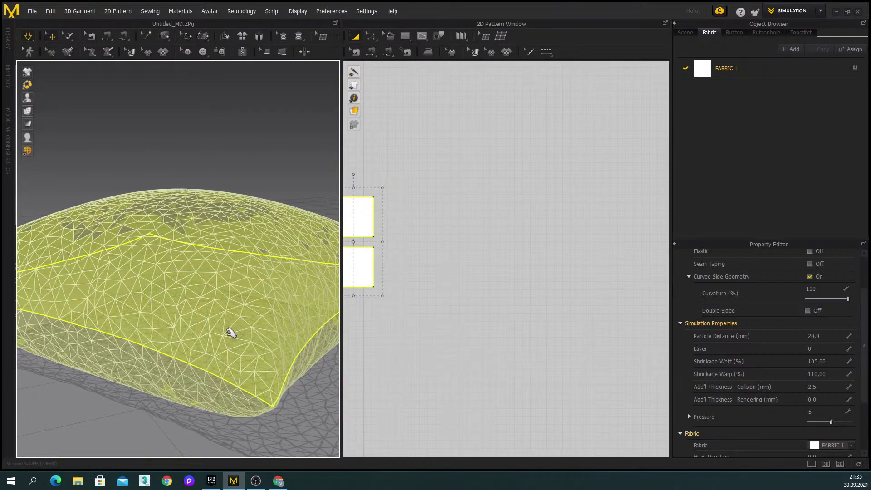
right_drag(230, 325, 257, 348)
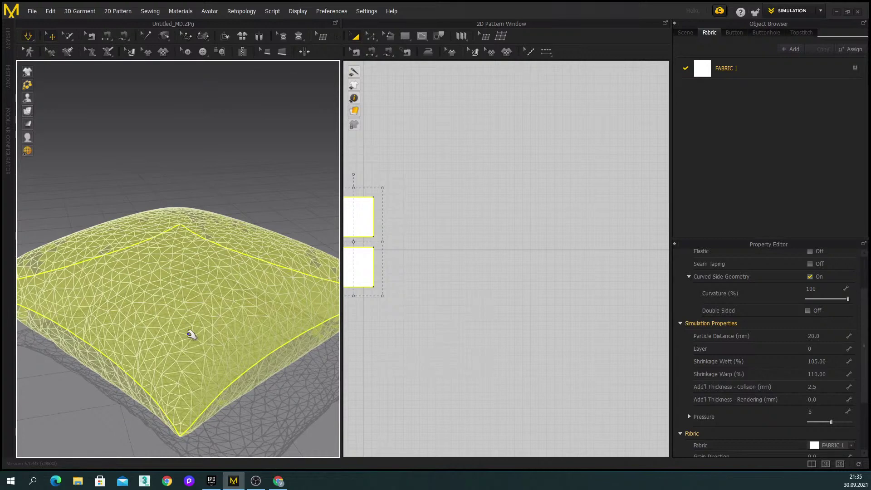
scroll(198, 316, up, 2)
middle_drag(238, 328, 233, 307)
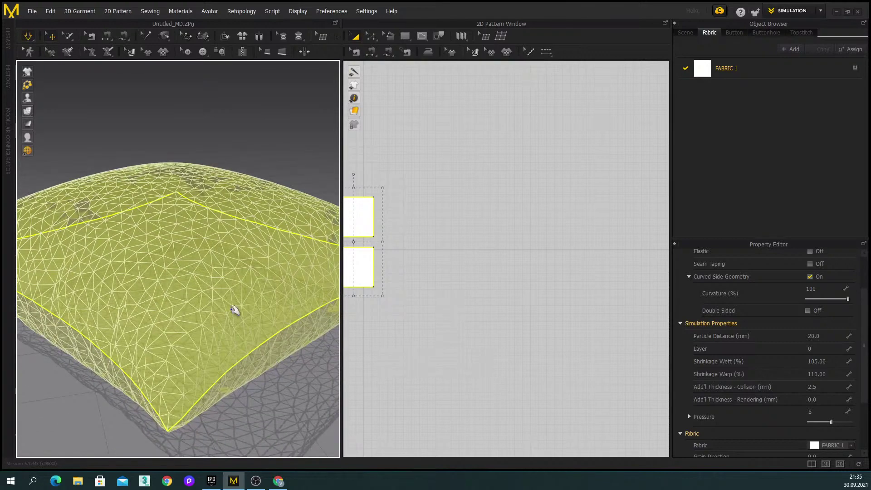
- Set the Particle Distance of both square pillow patterns to 10 mm for a denser mesh
click(824, 338)
text(5)
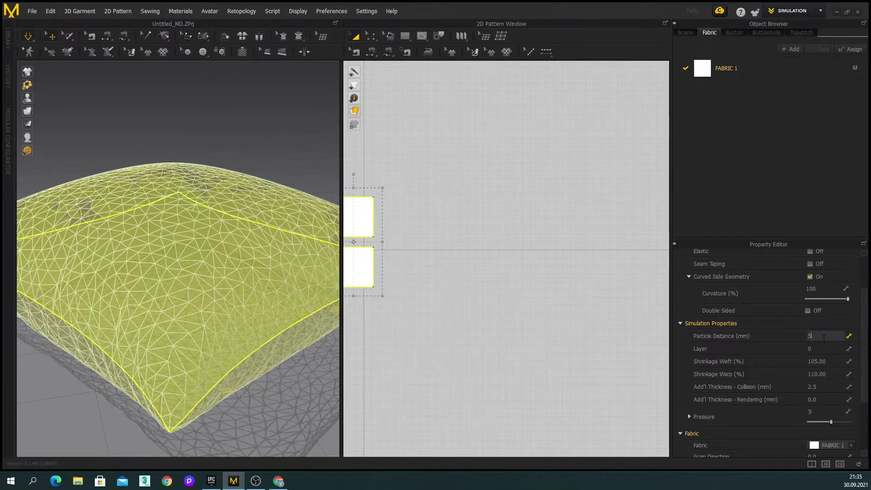
key(BackSpace)
text(10)
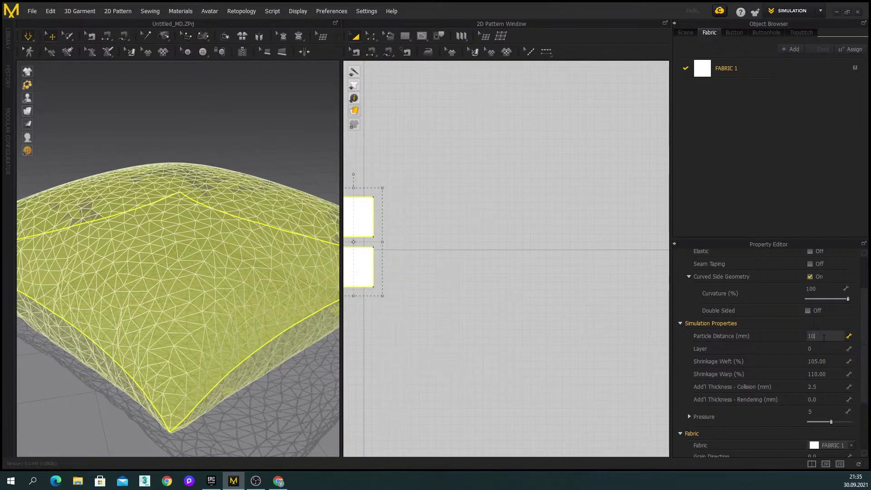
key(Return)
scroll(172, 329, down, 3)
right_drag(176, 327, 208, 307)
scroll(187, 300, down, 1)
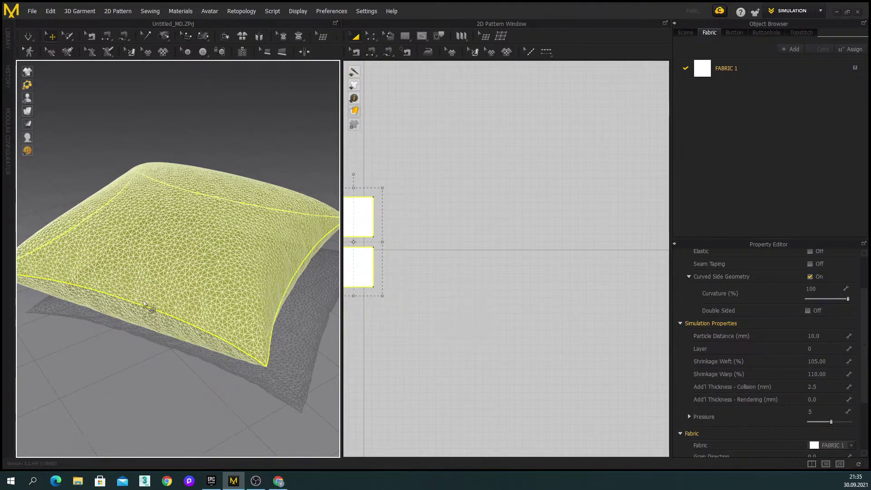
- Switch the pillow from mesh display back to its shaded surface and check the wrinkles along the seam
mouse_move(26, 126)
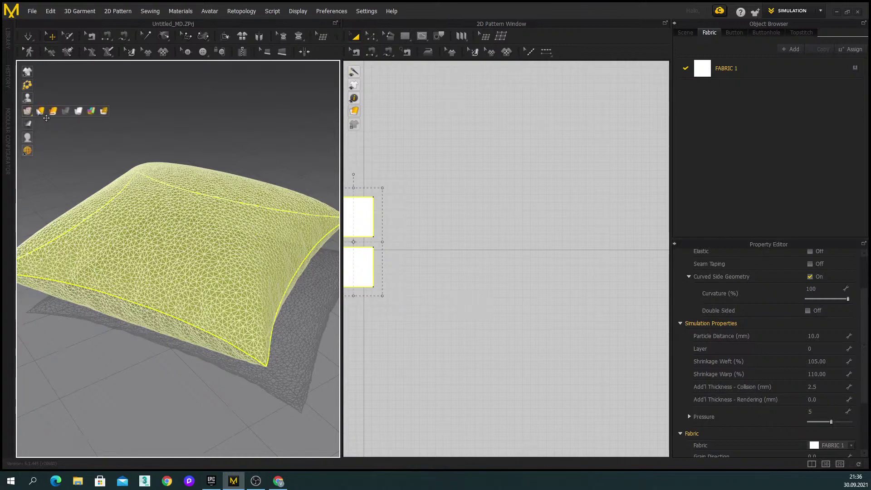
click(41, 111)
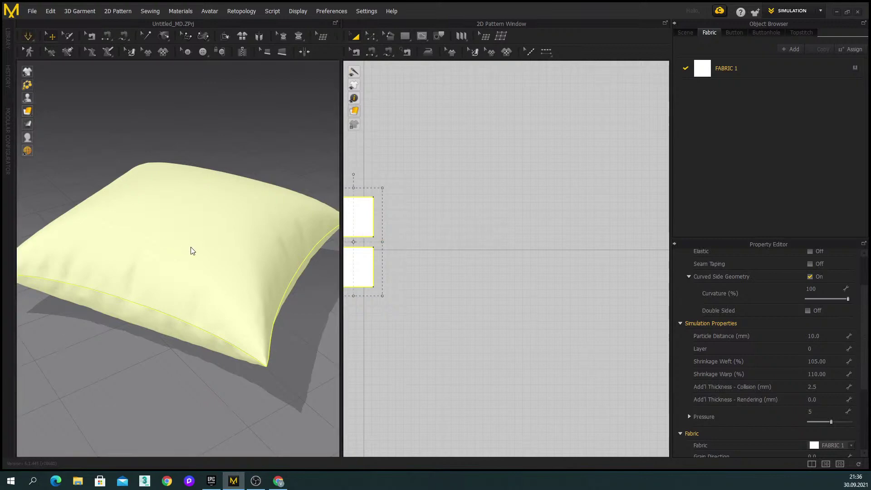
right_drag(120, 303, 163, 306)
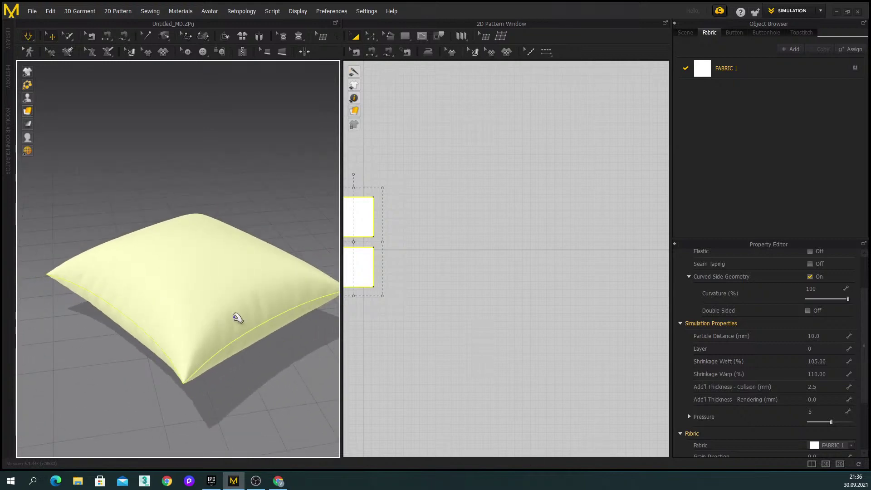
- Set the Particle Distance of both pillow patterns to 5 mm and simulate the refined pillow
click(823, 336)
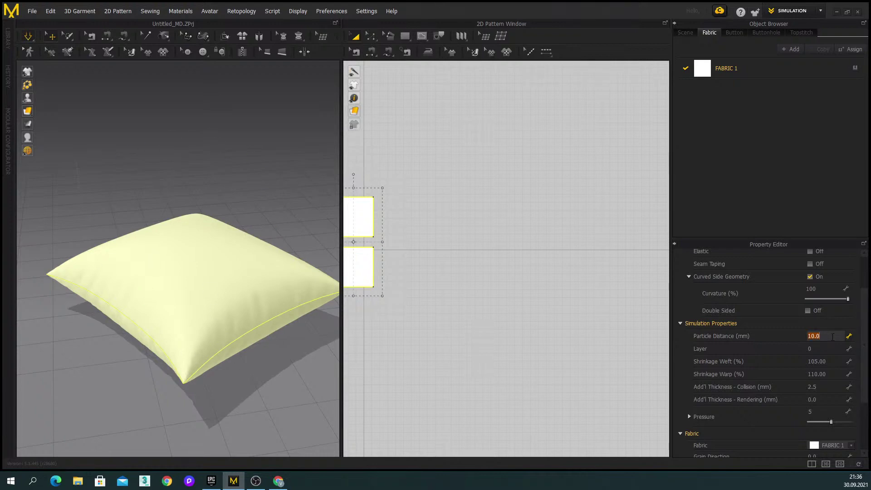
text(5)
key(Return)
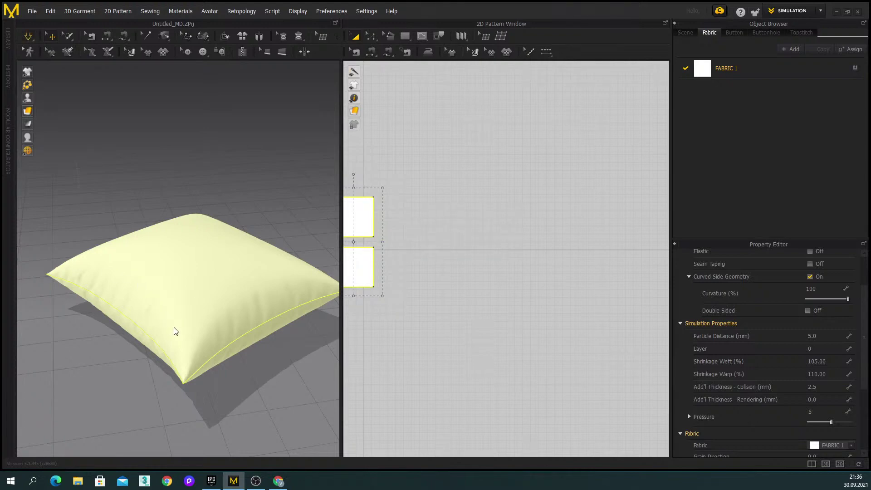
key(space)
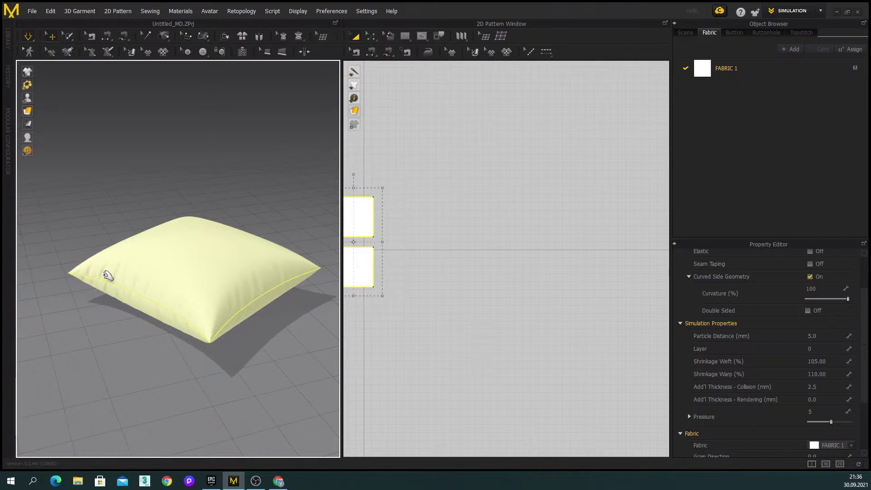
scroll(157, 279, up, 3)
right_drag(157, 284, 208, 320)
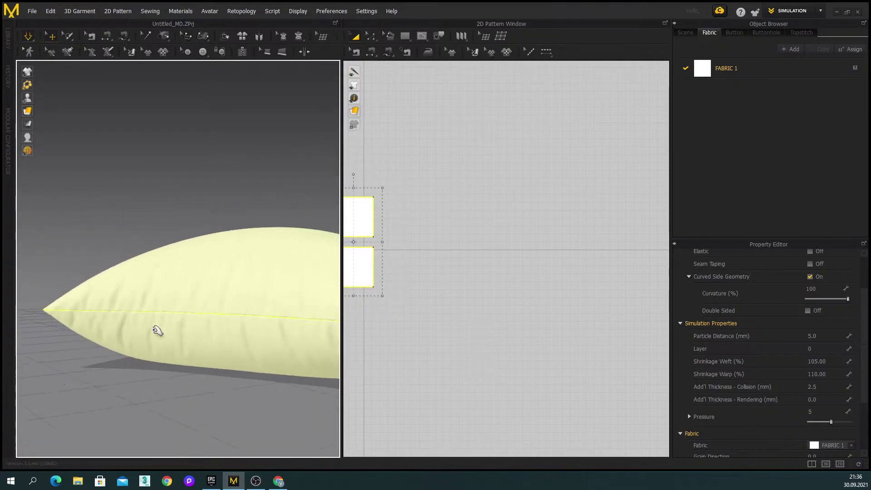
scroll(153, 318, down, 3)
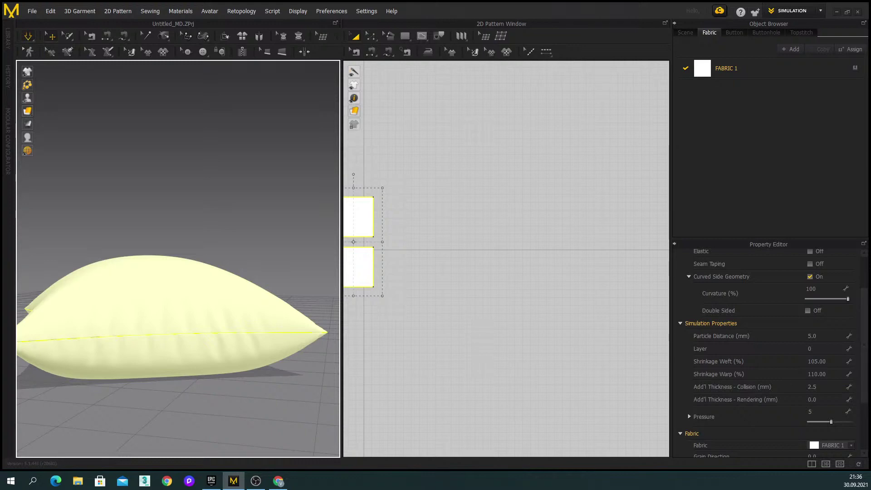
- Examine the seam wrinkles and overall shape of the refined square pillow from several angles
click(829, 337)
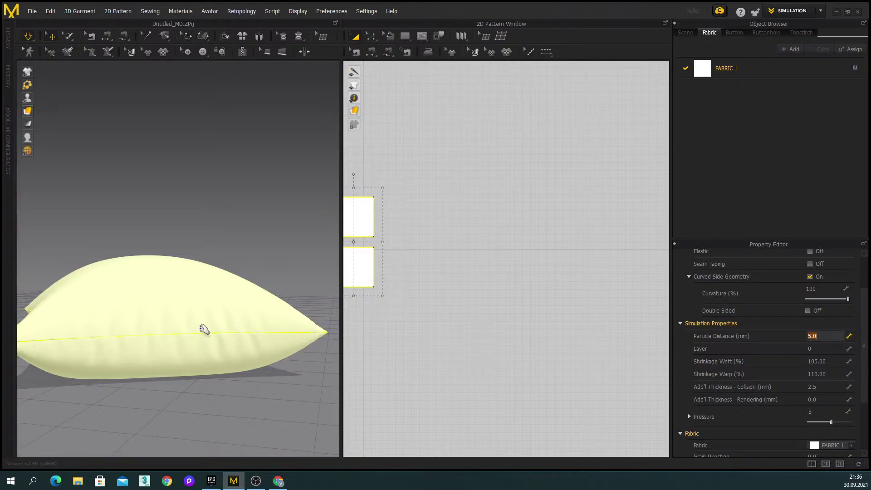
right_drag(208, 333, 204, 344)
click(827, 338)
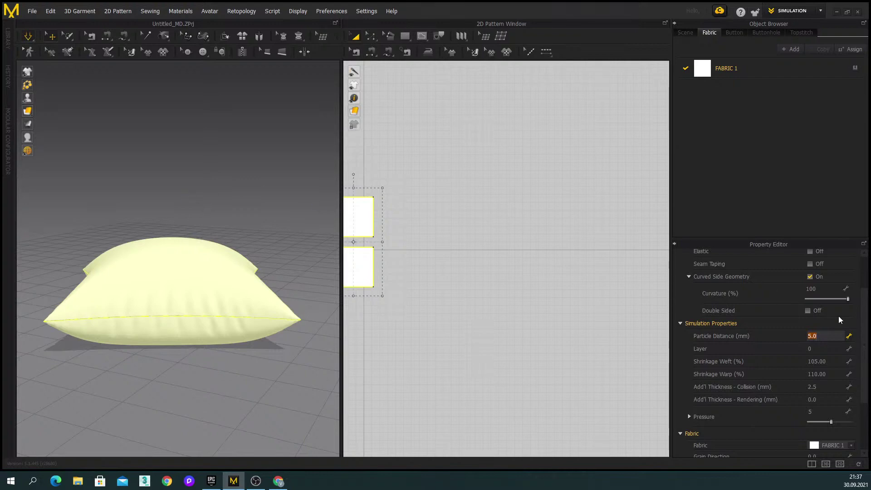
right_drag(226, 299, 202, 356)
scroll(219, 375, up, 3)
scroll(165, 255, up, 5)
right_drag(127, 271, 136, 286)
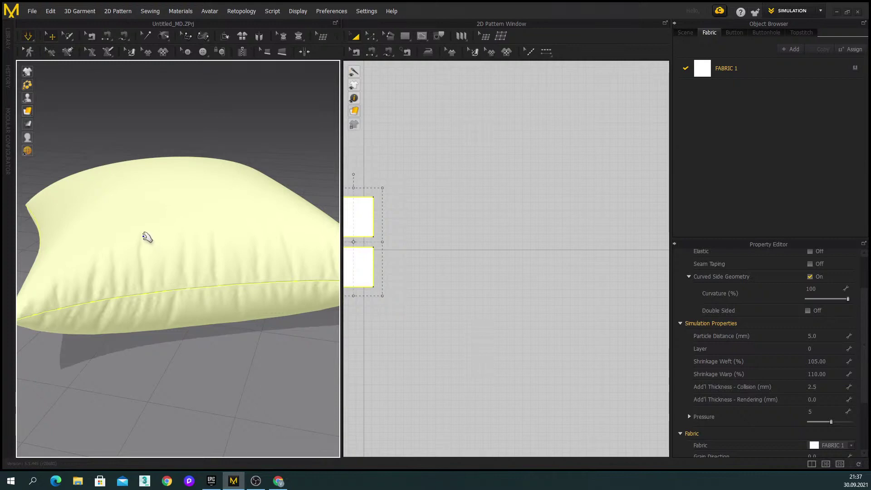
right_drag(147, 236, 124, 279)
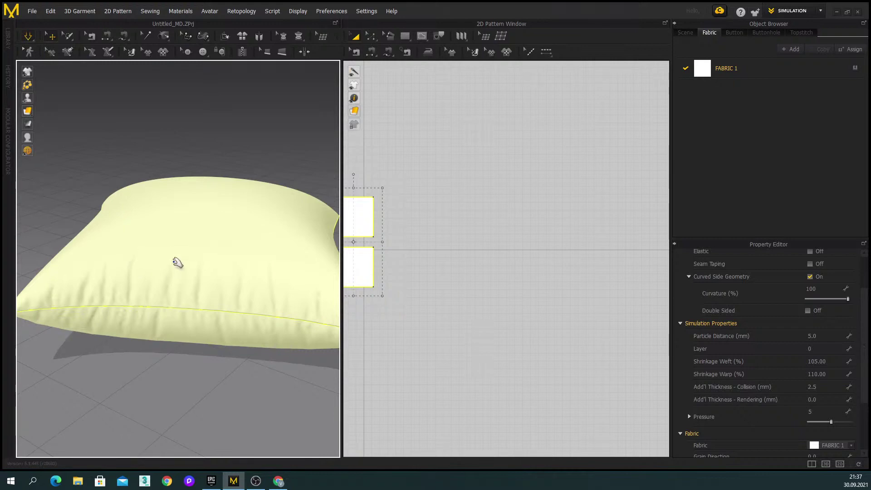
mouse_move(203, 275)
right_down()
mouse_move(195, 266)
mouse_move(208, 274)
right_up()
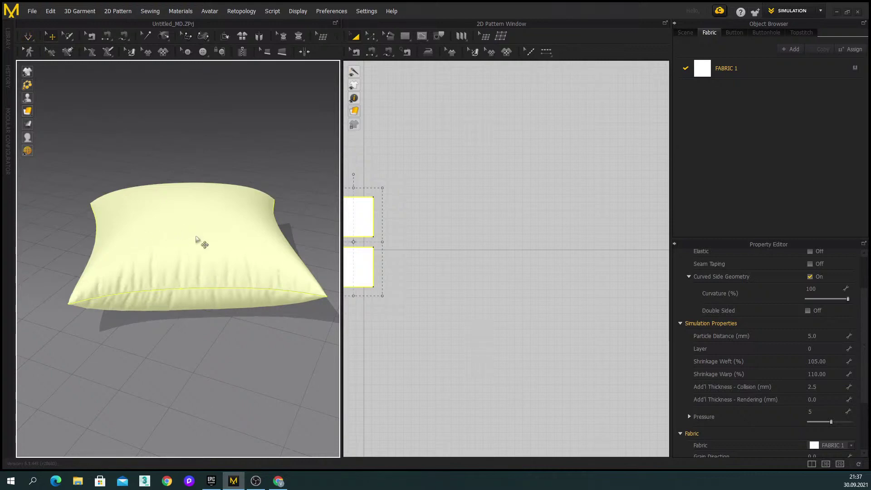
right_drag(236, 278, 267, 296)
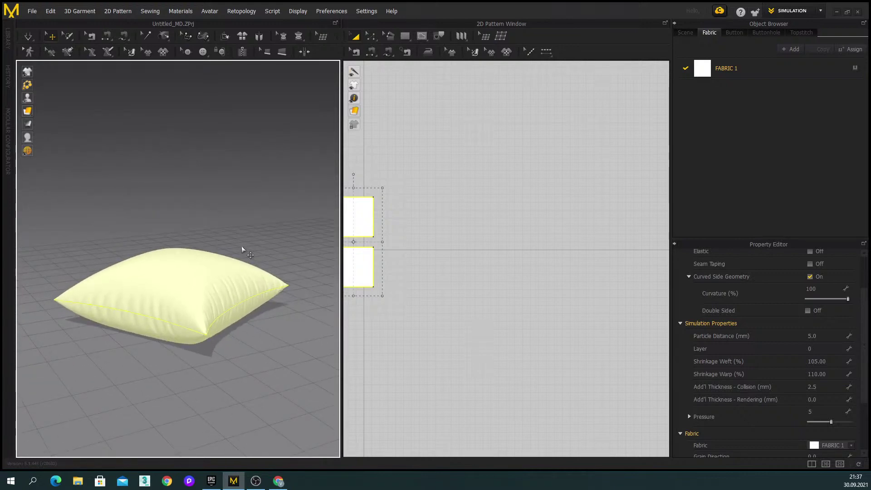
- Review FABRIC 1's physical and material settings, including the available material types and roughness options
click(727, 70)
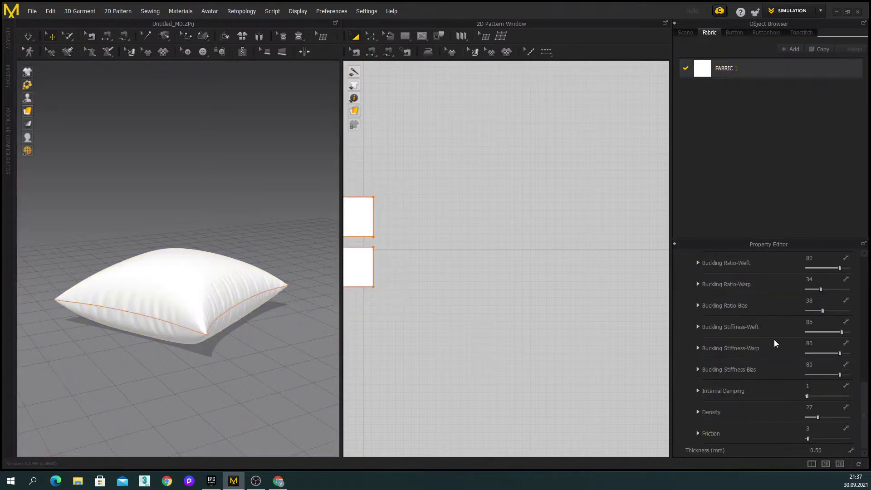
scroll(774, 356, up, 10)
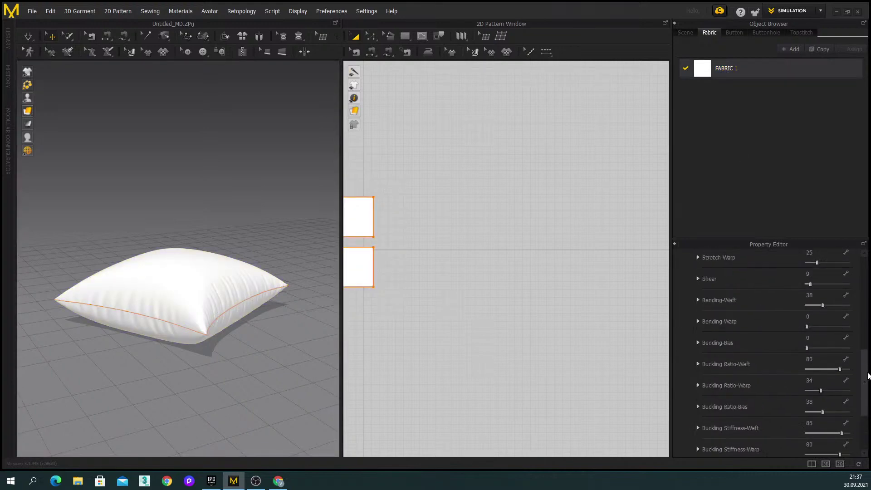
click(681, 398)
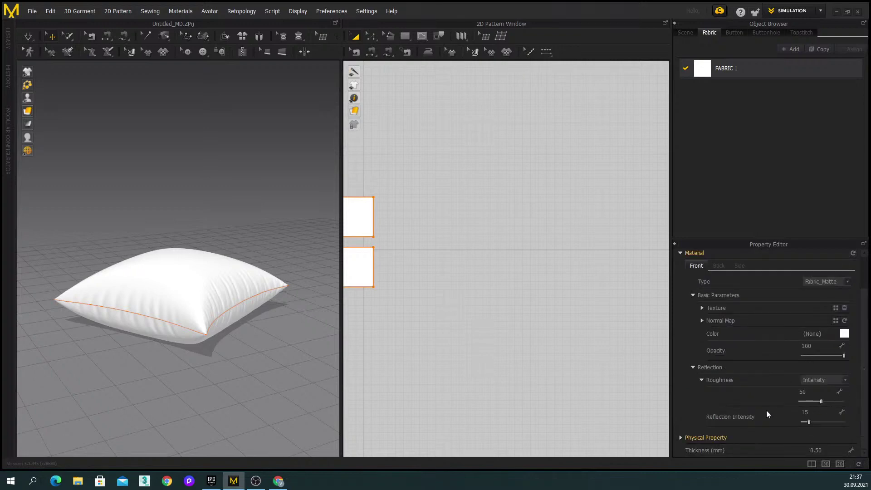
scroll(861, 422, up, 3)
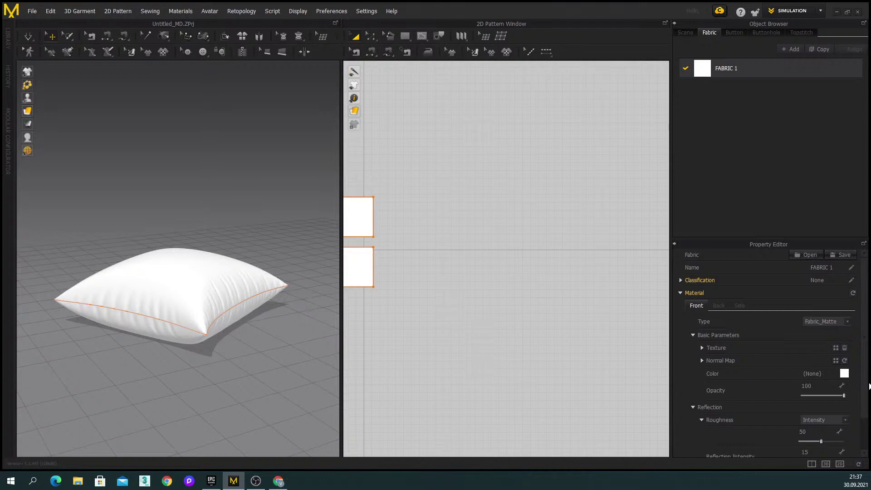
click(847, 323)
click(847, 324)
scroll(867, 340, down, 1)
scroll(867, 339, down, 2)
click(846, 381)
click(846, 380)
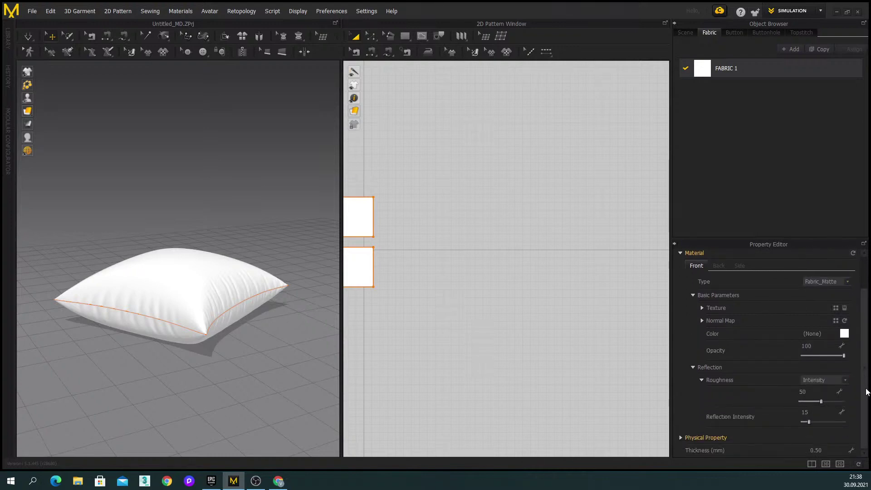
scroll(867, 389, up, 3)
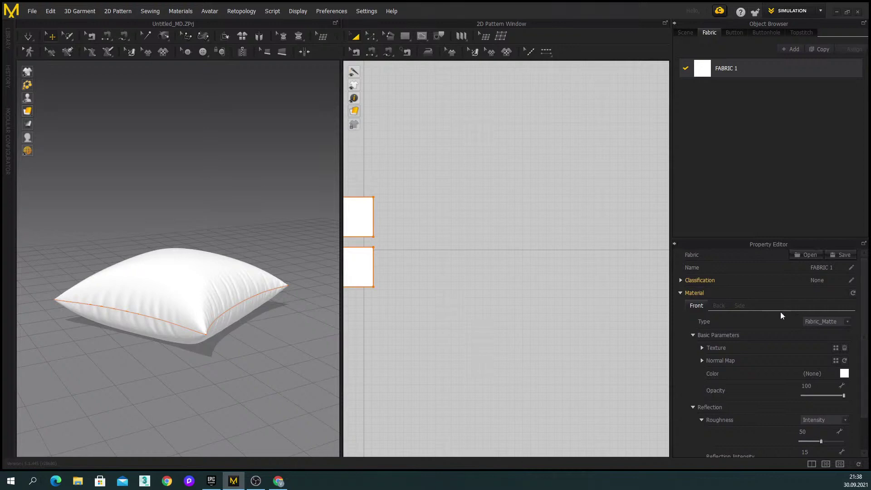
- Expand FABRIC 1's physical properties, apply the Cotton_Gabardine preset and simulate the pillow with it
click(680, 293)
click(682, 293)
click(681, 293)
click(680, 306)
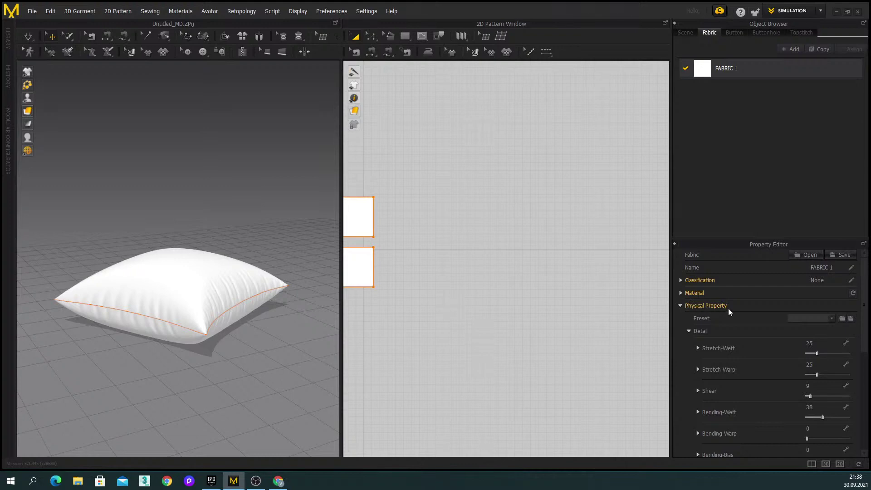
click(826, 320)
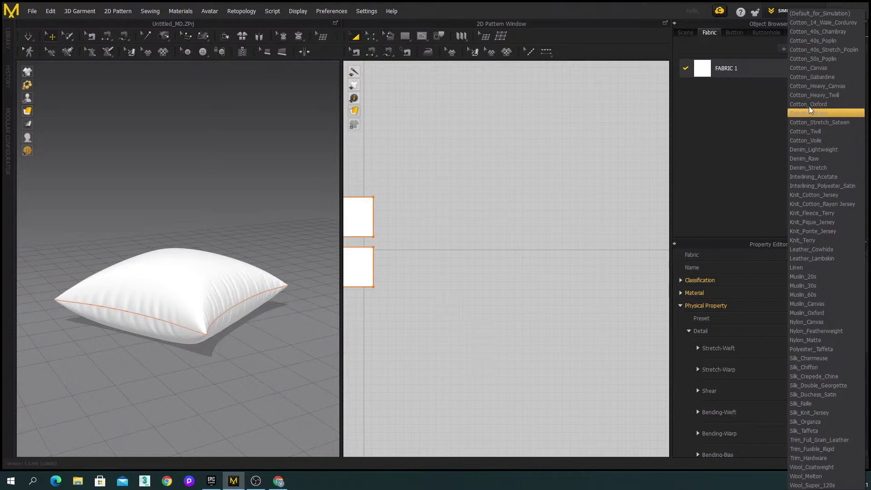
click(806, 78)
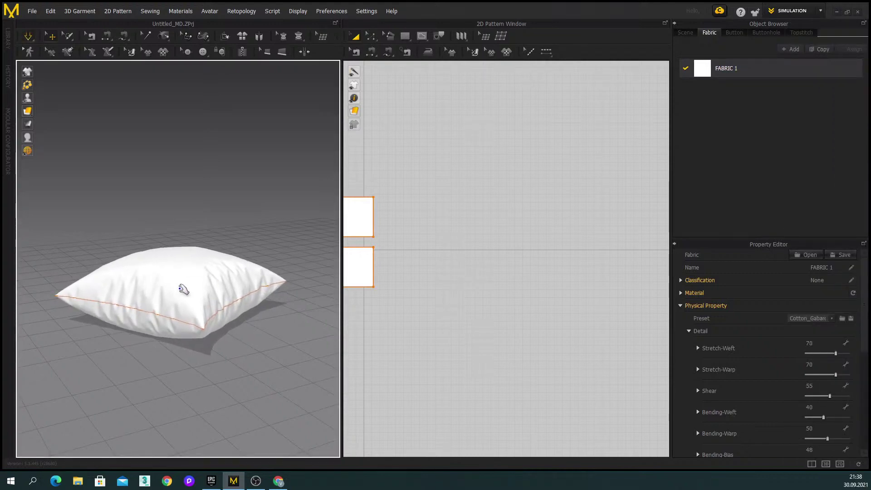
right_drag(174, 325, 128, 373)
scroll(155, 336, down, 5)
- Apply the Denim_Stretch preset to FABRIC 1 and tug the simulated pillow to test its wrinkles
click(826, 319)
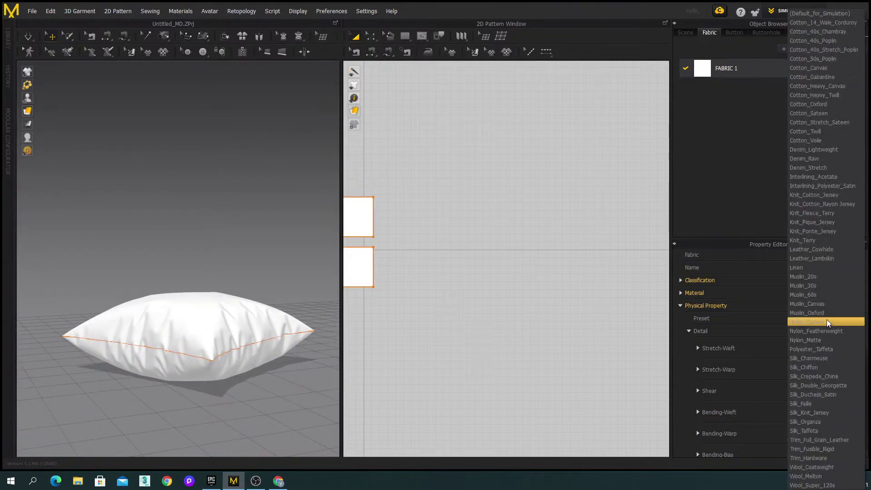
click(807, 168)
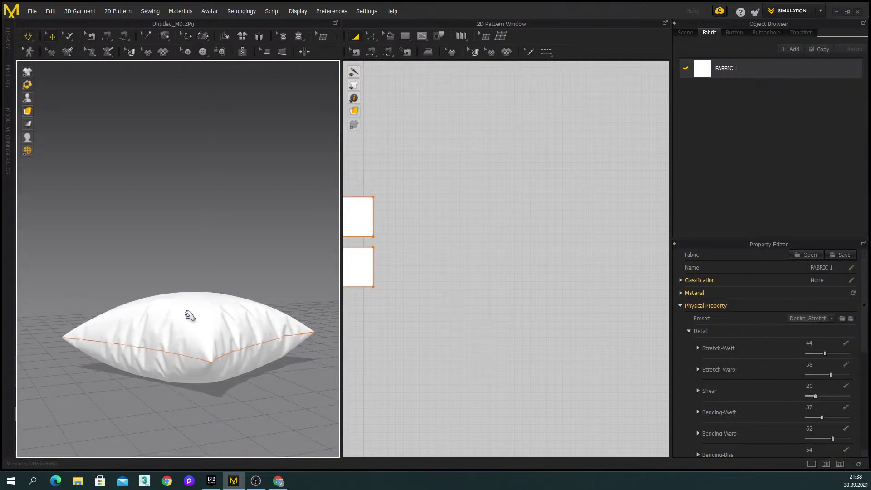
drag(187, 311, 168, 364)
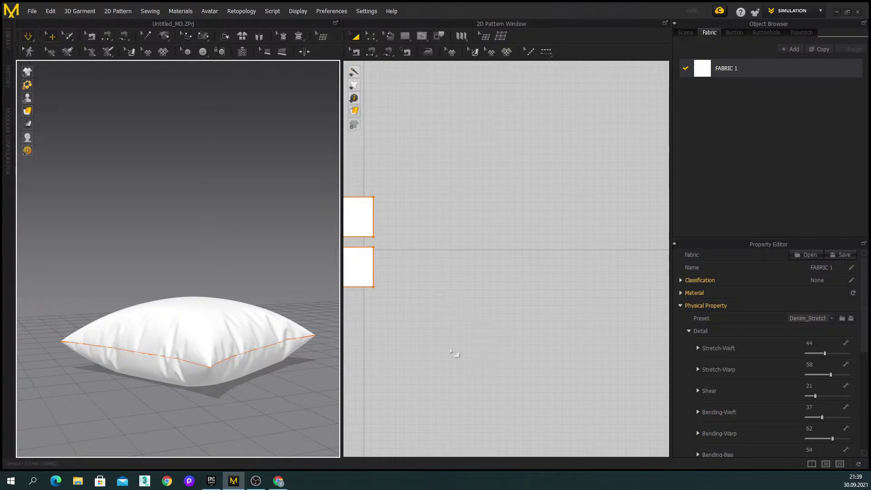
- Try the Silk_Chiffon preset on FABRIC 1 and pull on both sides of the simulated pillow
click(833, 319)
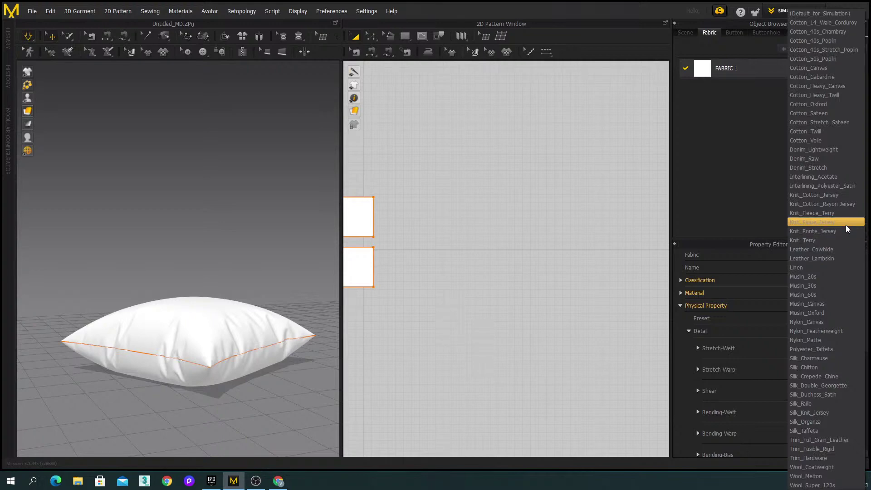
click(815, 366)
mouse_move(230, 317)
right_down()
mouse_move(194, 347)
mouse_move(233, 291)
mouse_move(232, 317)
right_up()
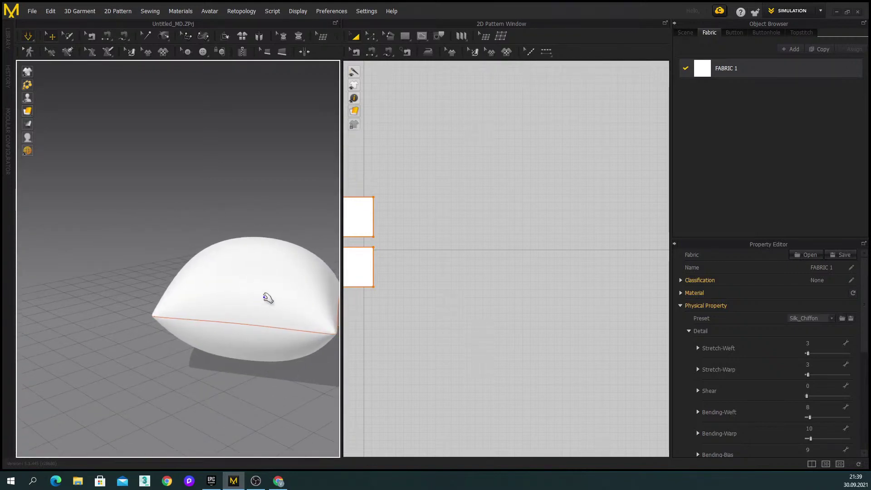
click(251, 288)
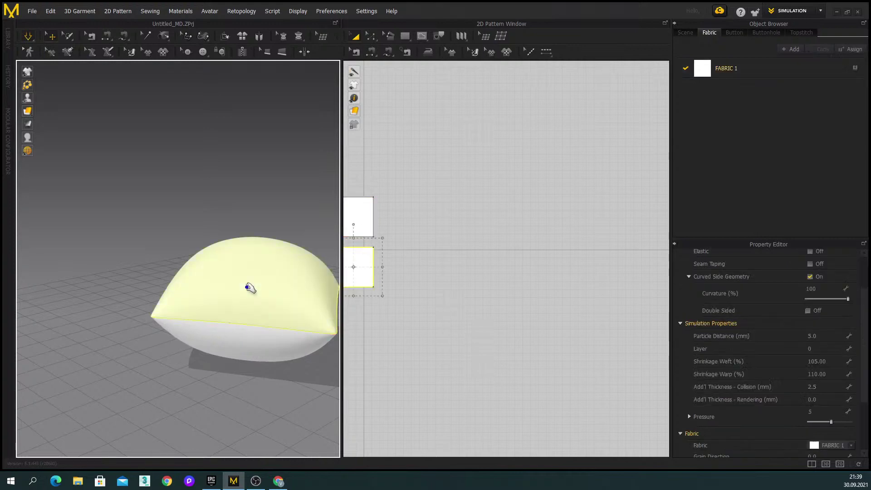
shift+drag(239, 336, 184, 319)
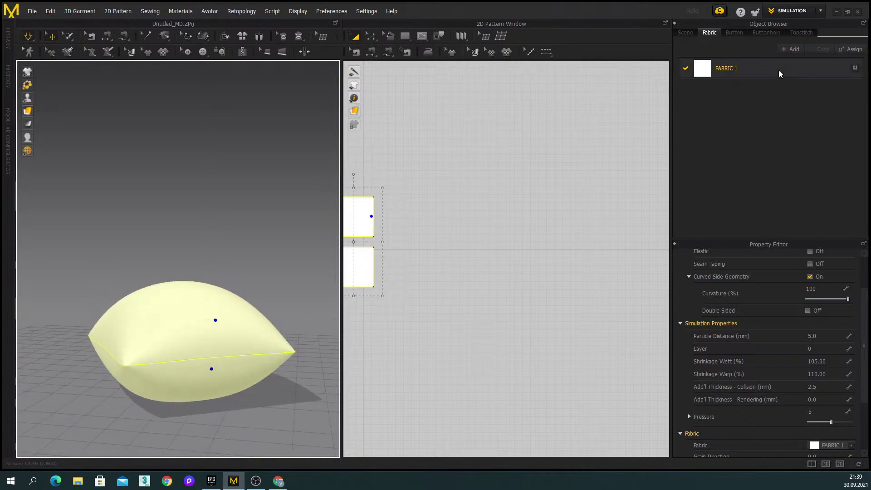
- Try the Denim_Raw preset on FABRIC 1 and pull on the pillow while it simulates
click(768, 72)
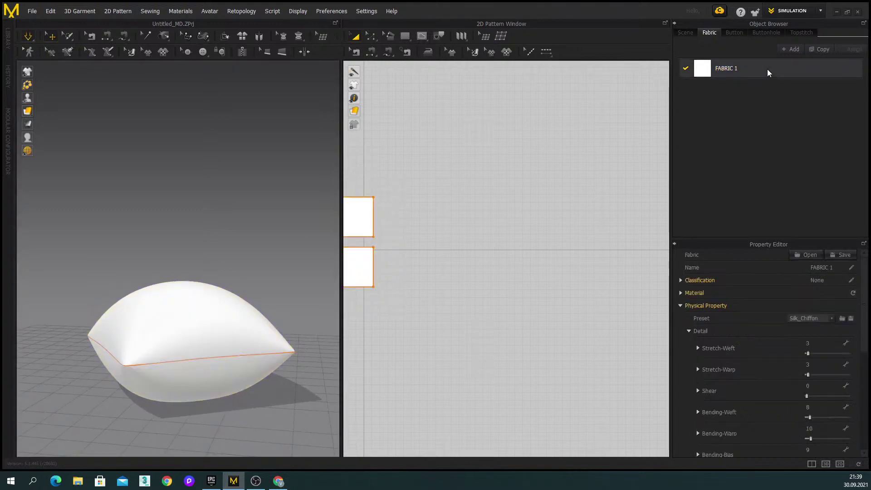
click(833, 320)
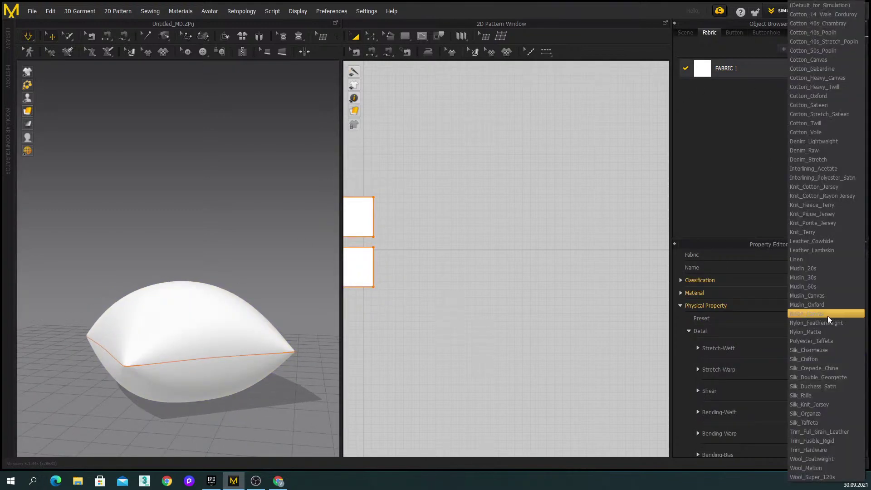
click(816, 150)
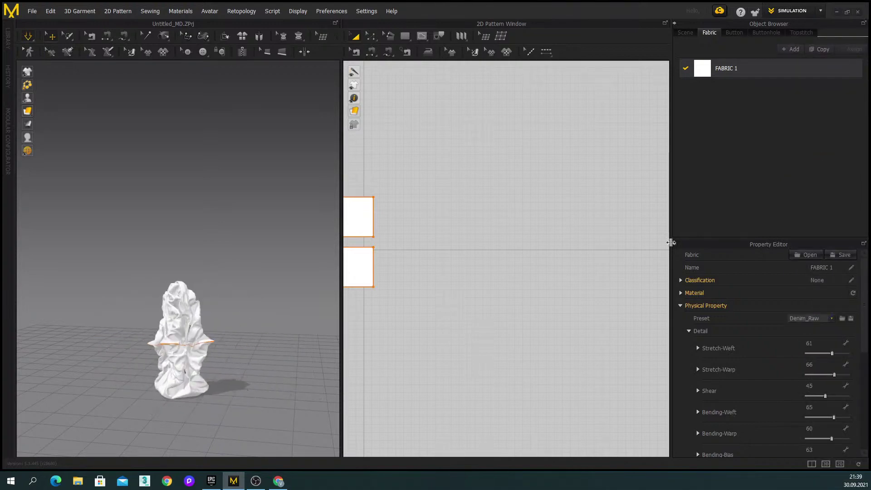
click(208, 349)
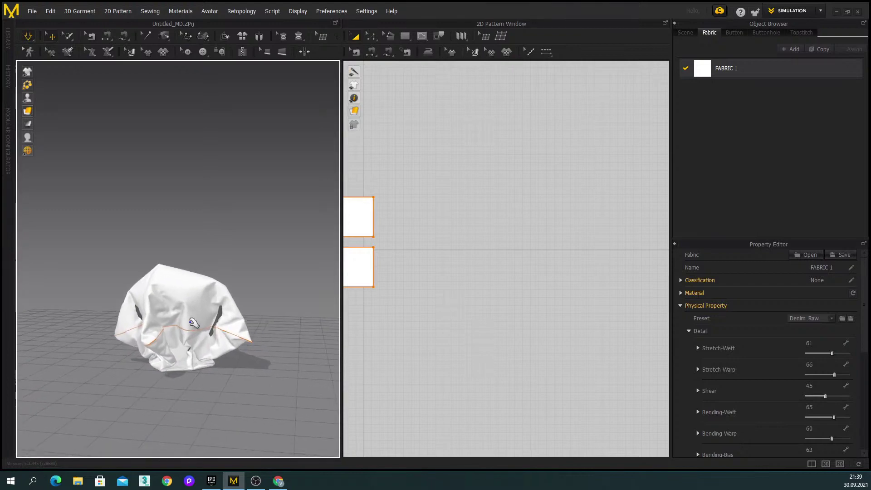
drag(209, 338, 208, 321)
right_drag(209, 321, 176, 305)
- Select both pillow patterns and set their Particle Distance to 8 mm
click(173, 305)
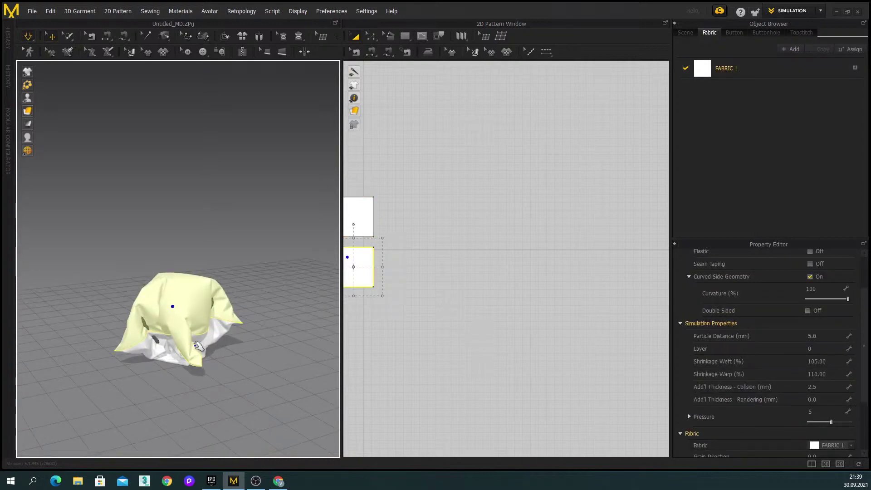
click(210, 338)
key(ctrl+a)
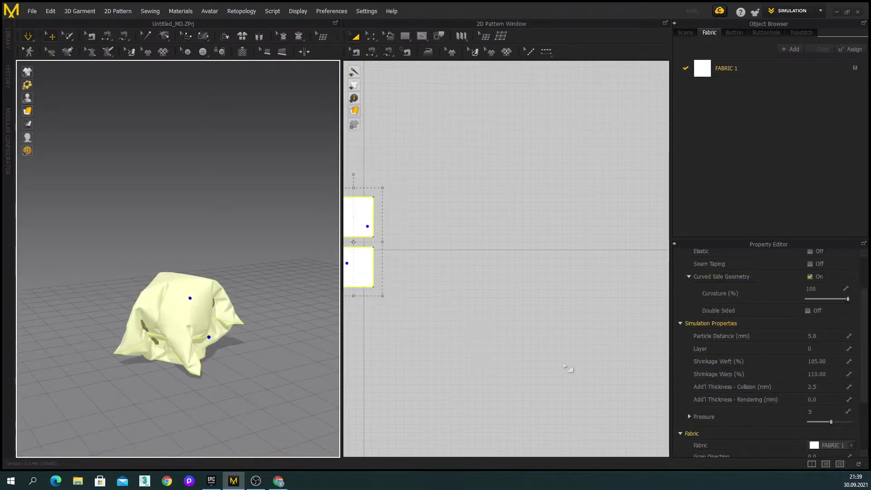
double_click(823, 336)
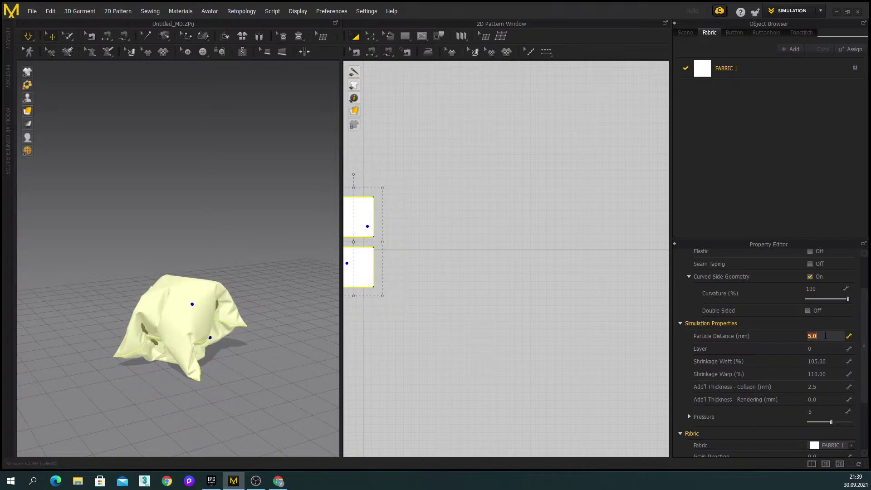
text(1)
key(BackSpace)
text(8)
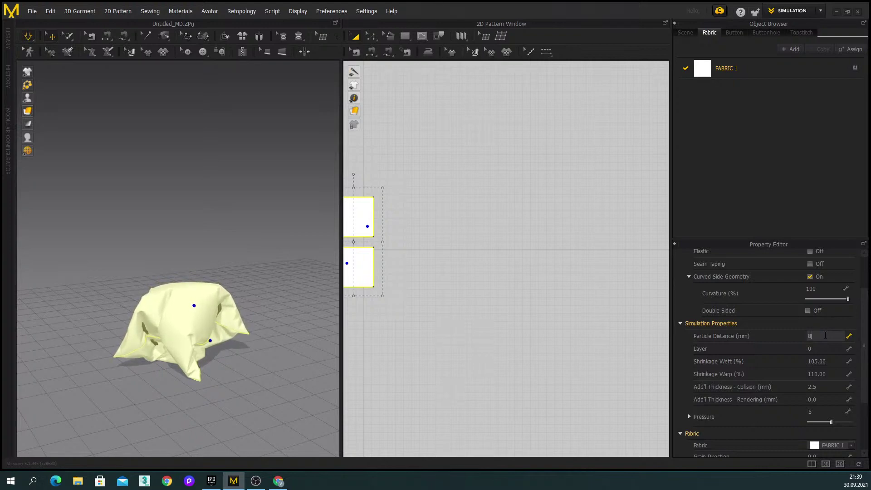
key(Return)
- Pull the crumpled pillow's fabric during simulation to unfold it back into a square pillow shape
right_drag(203, 293, 211, 291)
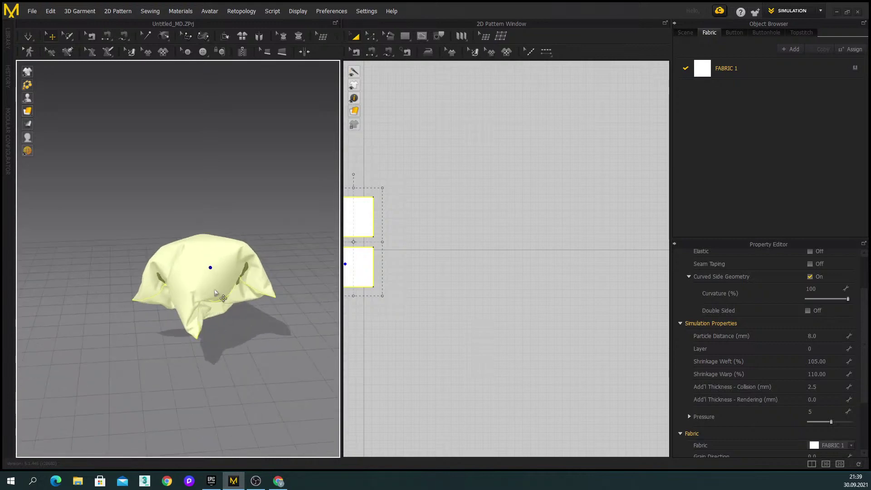
drag(218, 286, 298, 222)
mouse_move(201, 321)
mouse_down()
mouse_move(220, 301)
mouse_move(255, 293)
mouse_move(180, 304)
mouse_move(266, 360)
mouse_move(206, 352)
mouse_move(217, 328)
mouse_move(230, 341)
mouse_move(196, 327)
mouse_move(235, 303)
mouse_move(239, 341)
mouse_move(241, 298)
mouse_move(249, 360)
mouse_move(234, 342)
mouse_move(225, 358)
mouse_move(270, 317)
mouse_move(253, 288)
mouse_move(223, 343)
mouse_up()
right_drag(223, 344, 217, 310)
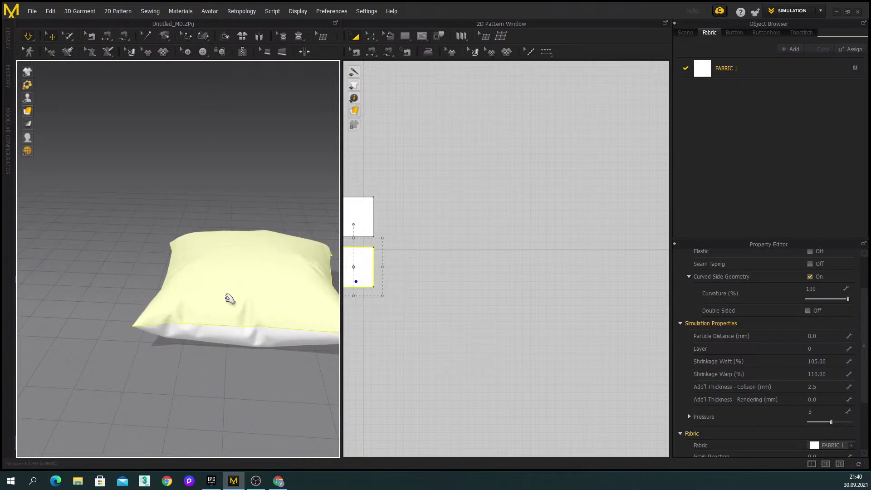
drag(212, 311, 218, 311)
right_drag(218, 317, 204, 271)
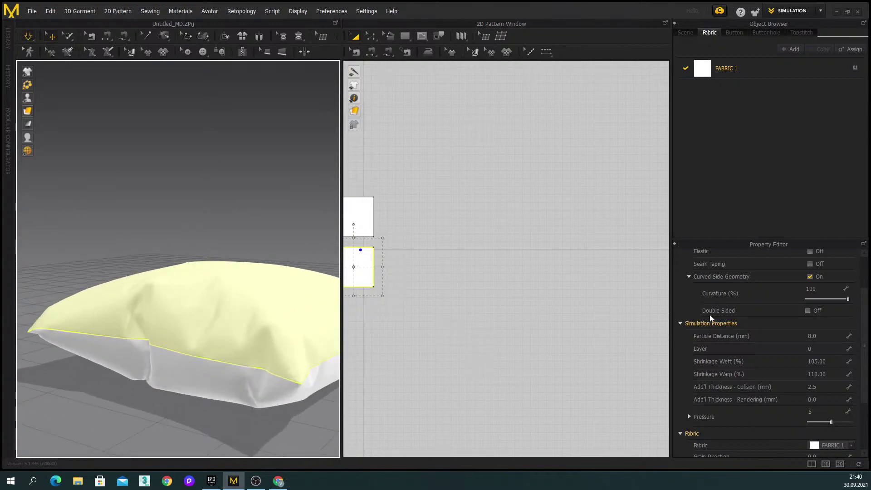
- Set the Particle Distance of the pillow's upper pattern to 12 mm and simulate it
click(825, 336)
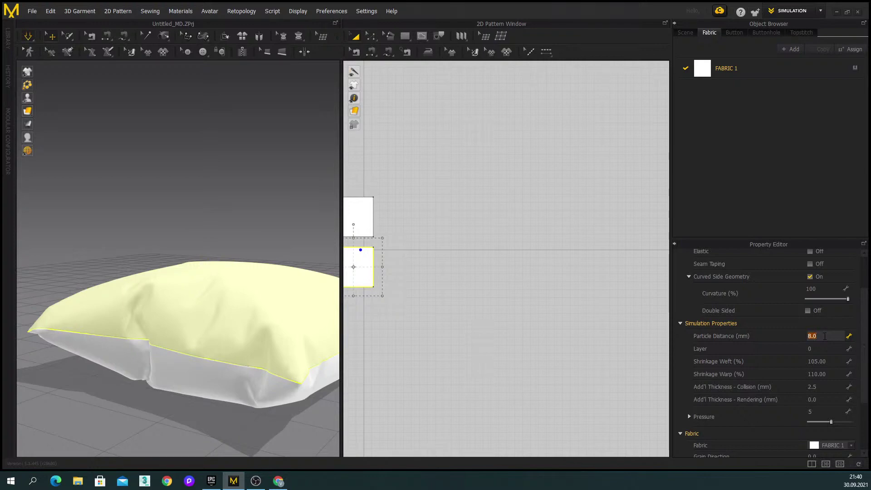
key(Return)
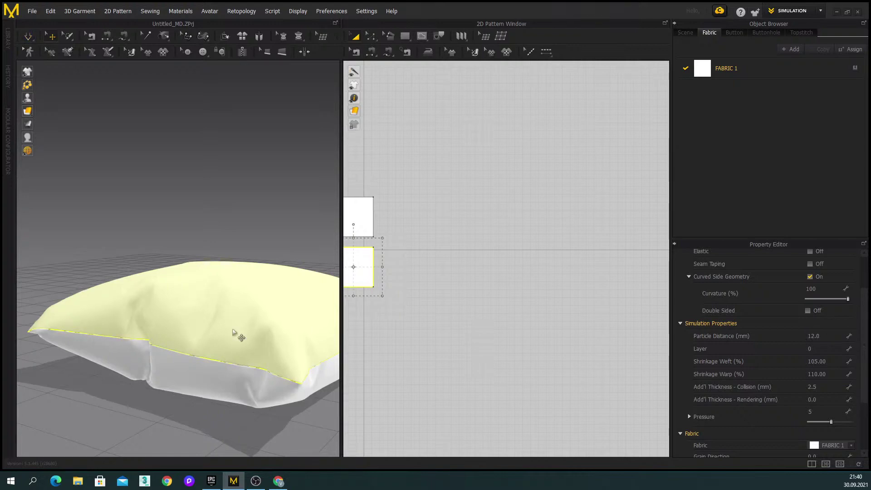
scroll(233, 335, down, 3)
right_drag(233, 334, 208, 331)
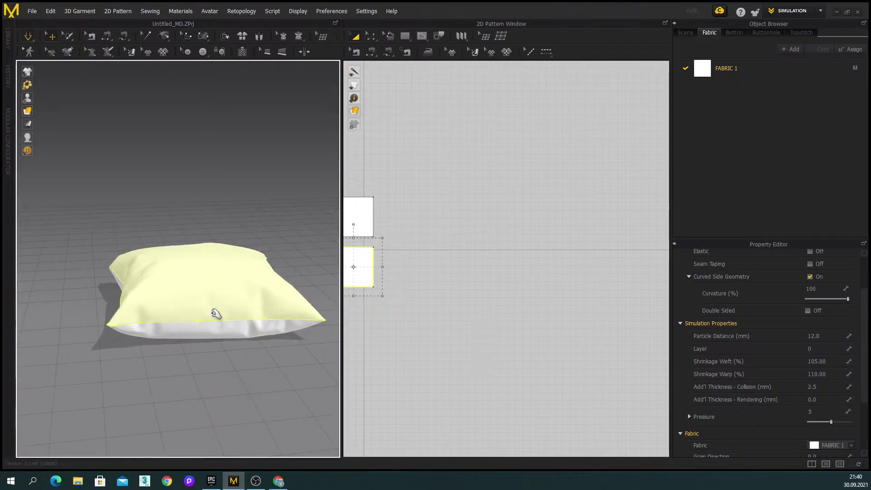
scroll(188, 290, up, 3)
right_drag(191, 305, 292, 273)
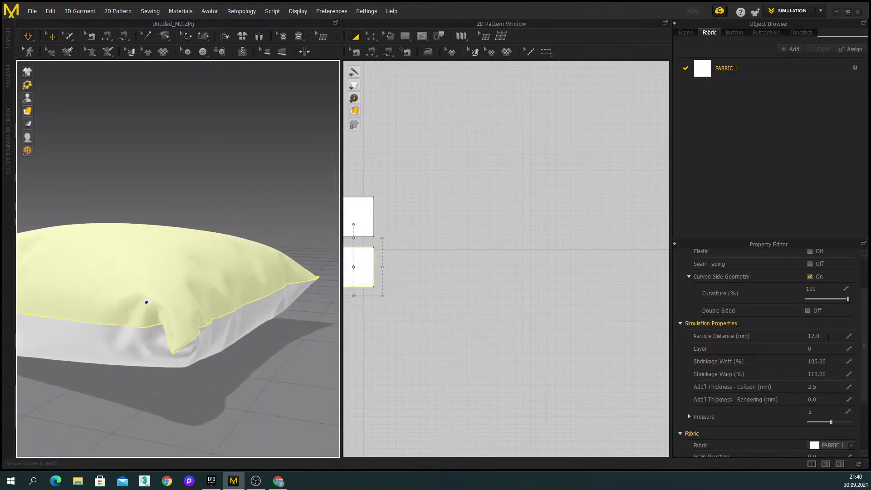
- Apply the Cotton_Gabardine preset to FABRIC 1 and pull the simulated pillow to straighten its folded corner
click(726, 68)
click(818, 319)
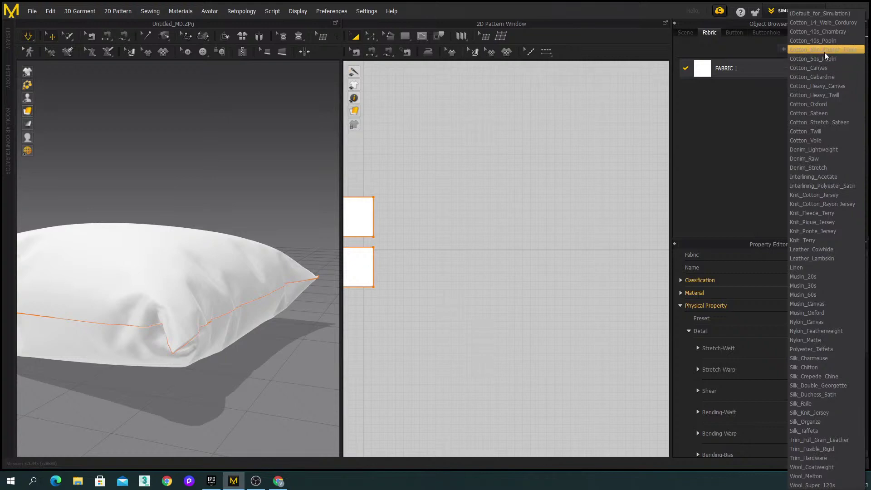
click(824, 74)
drag(149, 281, 255, 254)
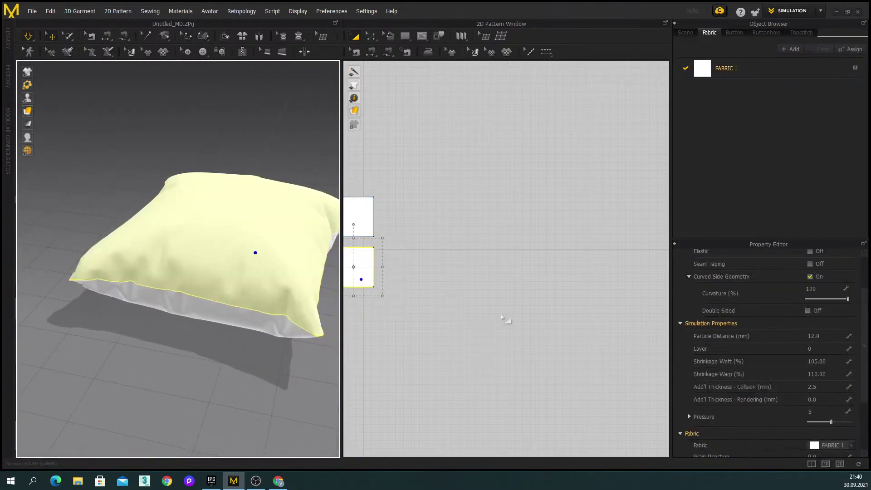
- Select both pillow patterns and set their Particle Distance to 5 mm
shift+click(265, 318)
click(826, 336)
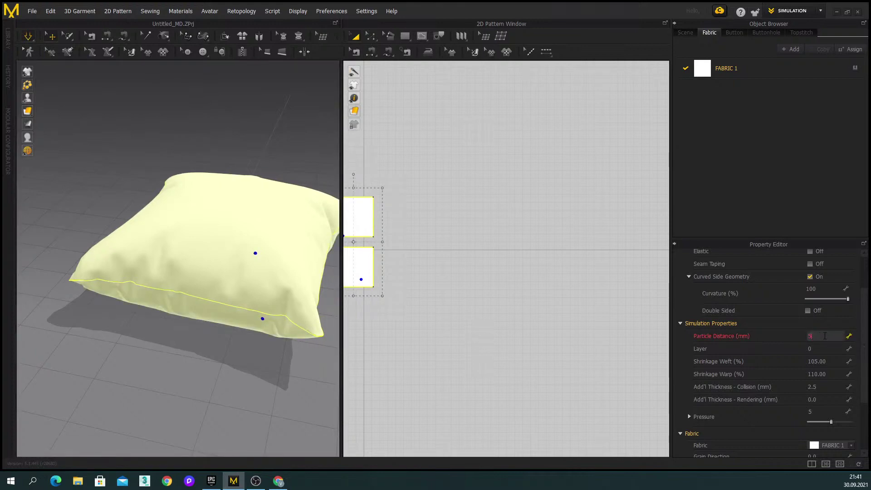
text(5)
key(Return)
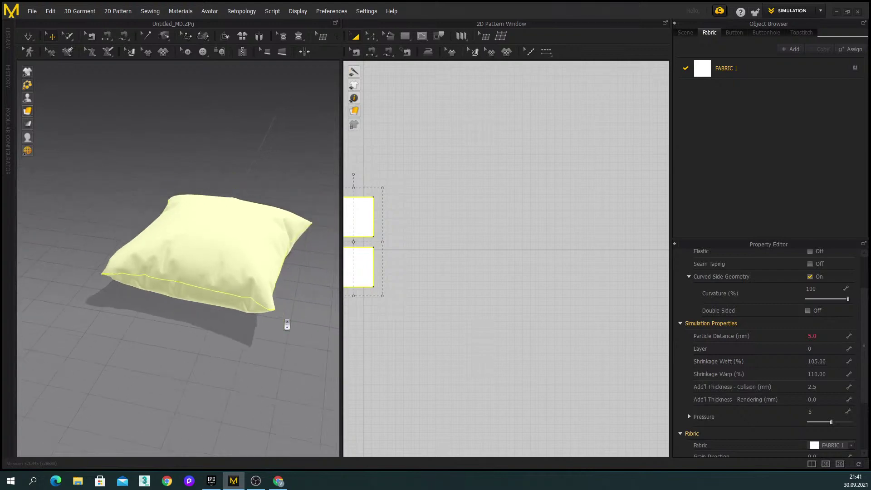
- Set the Particle Distance of both pillow patterns to 7 mm and their Pressure to 7
click(819, 335)
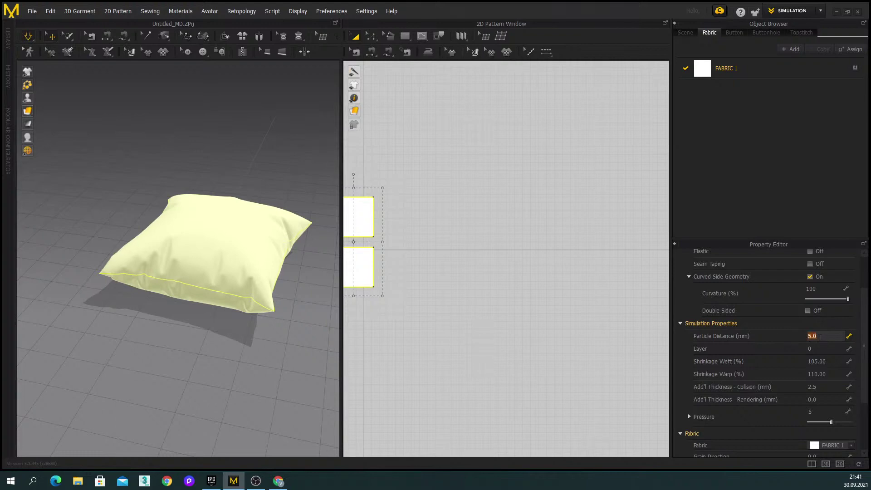
key(Return)
click(819, 412)
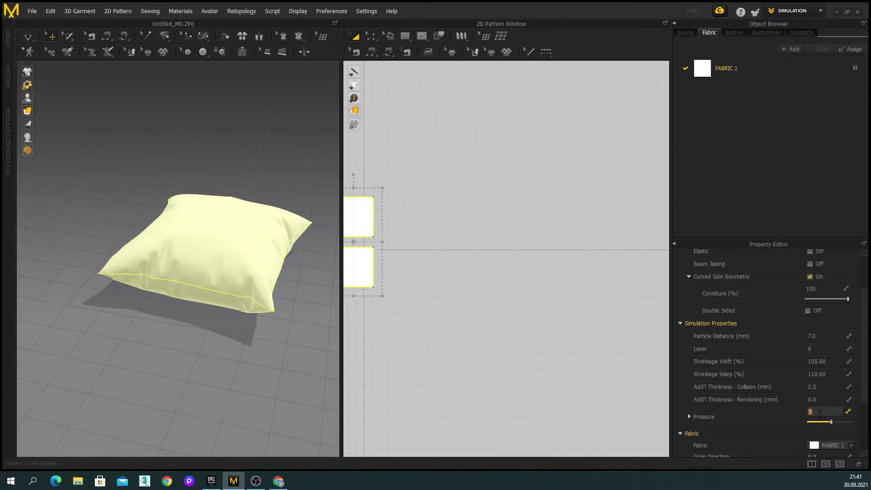
scroll(746, 356, down, 3)
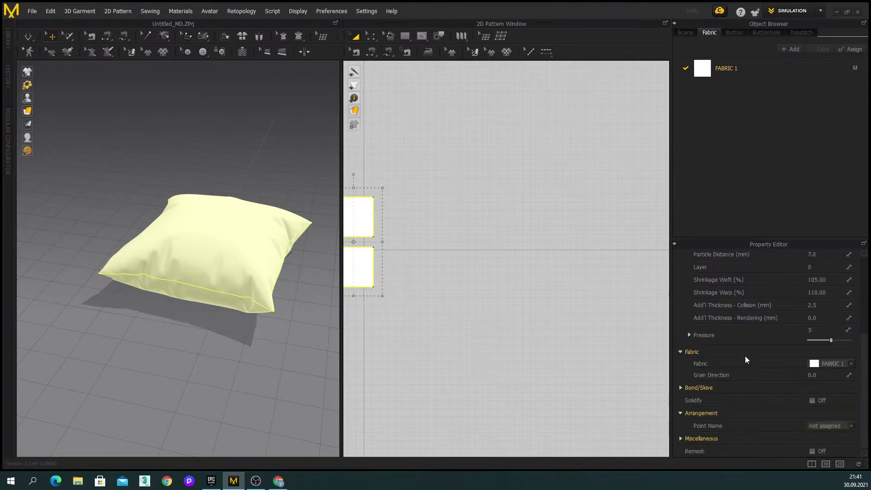
click(817, 330)
text(7)
key(Return)
click(217, 283)
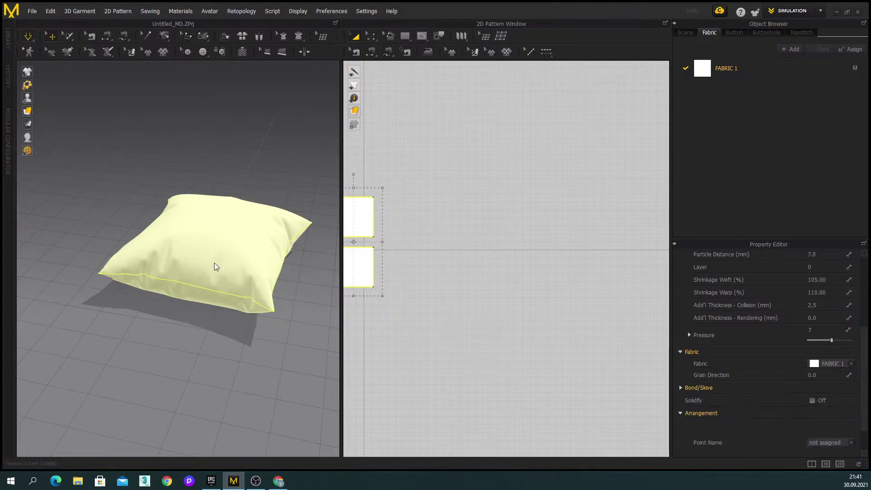
- Apply the Denim_Raw physical property preset to FABRIC 1 while the pillow simulates
right_drag(218, 266, 233, 274)
scroll(233, 274, up, 5)
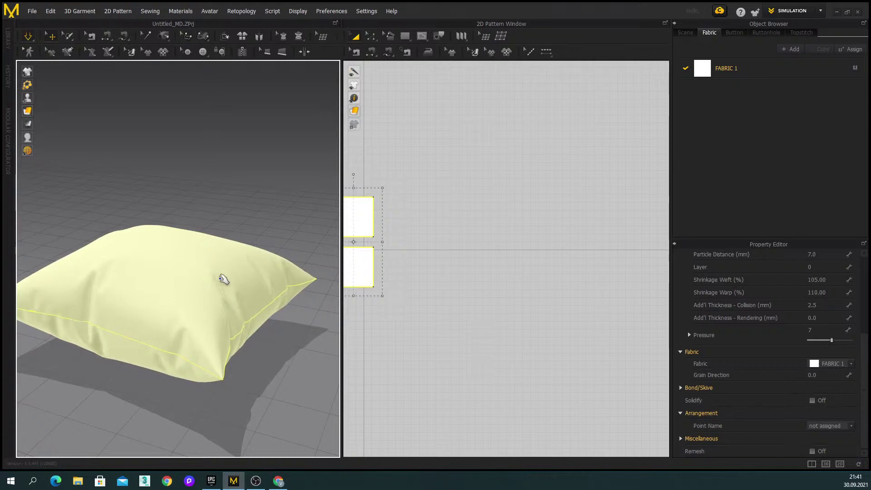
right_drag(232, 292, 196, 241)
click(196, 241)
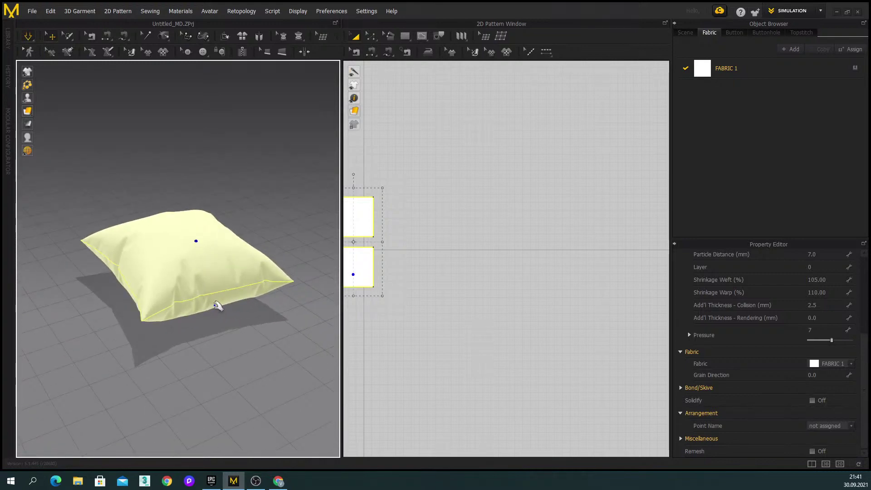
click(729, 69)
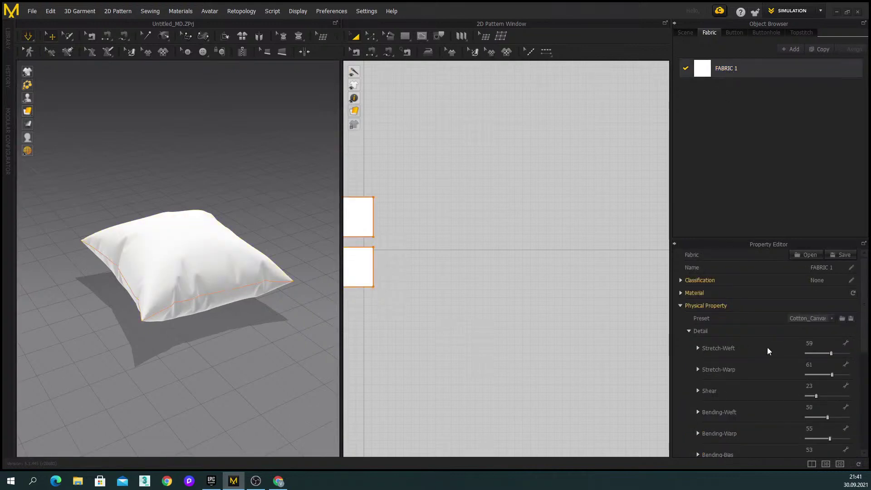
click(811, 318)
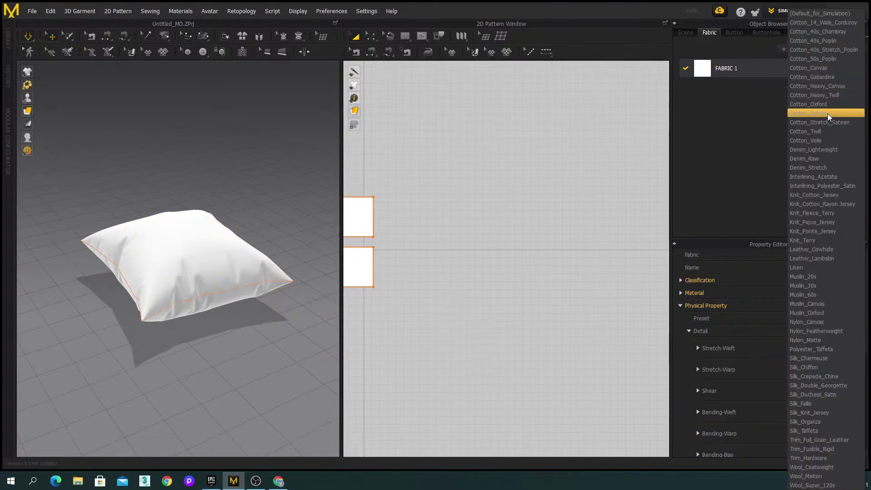
click(817, 159)
- Select both pillow patterns and set their Pressure to 10
click(188, 269)
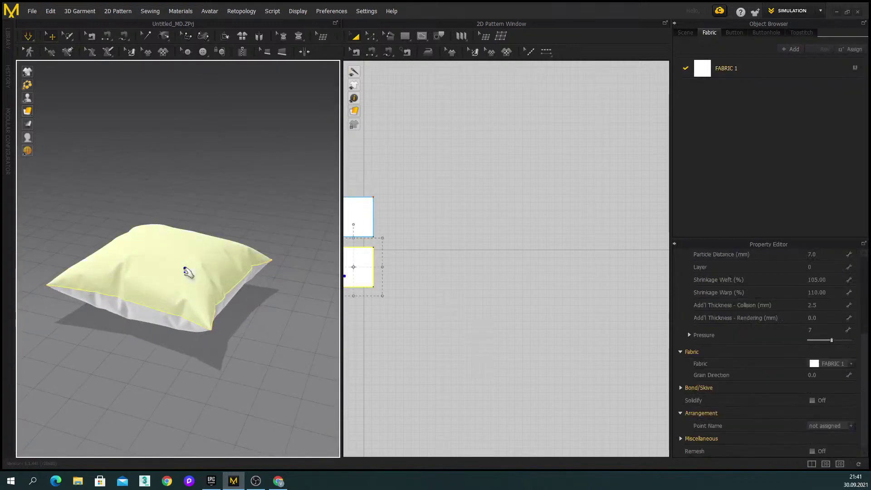
shift+click(144, 317)
click(816, 331)
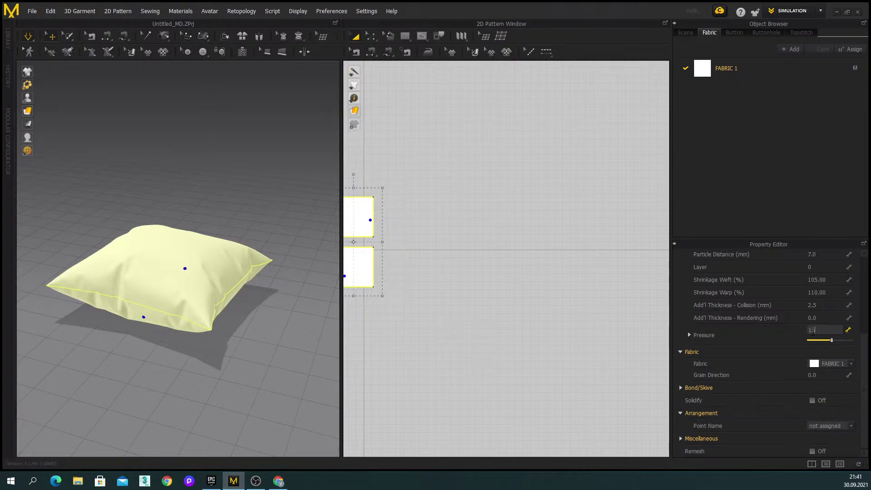
text(10)
key(Return)
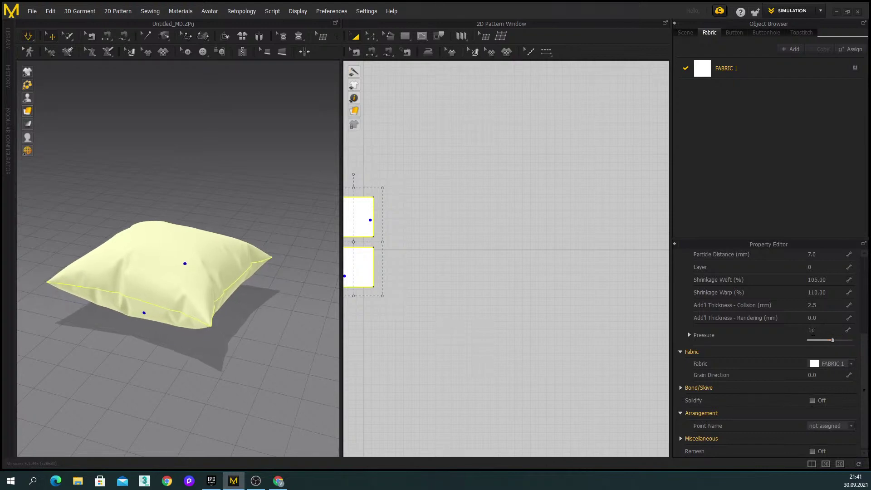
- Increase the Pressure of both pillow patterns to 15 during simulation
scroll(179, 312, up, 3)
right_drag(178, 311, 268, 304)
click(836, 333)
text(15)
key(Return)
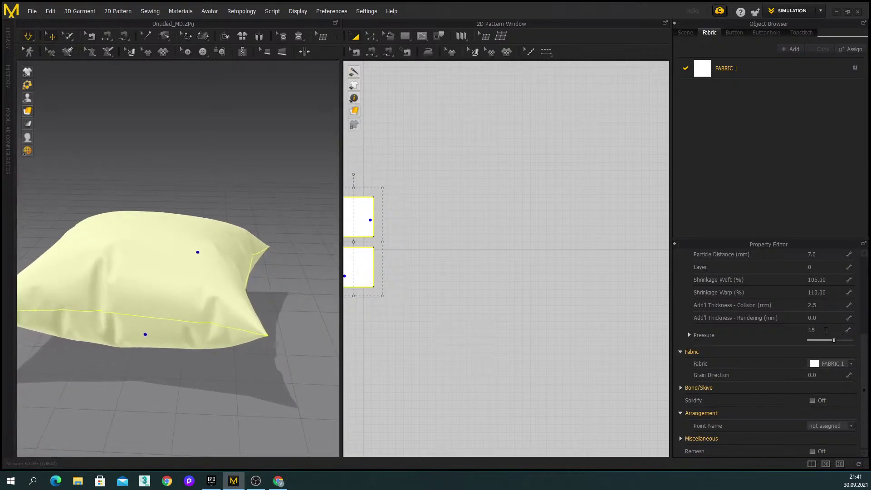
right_drag(178, 352, 254, 285)
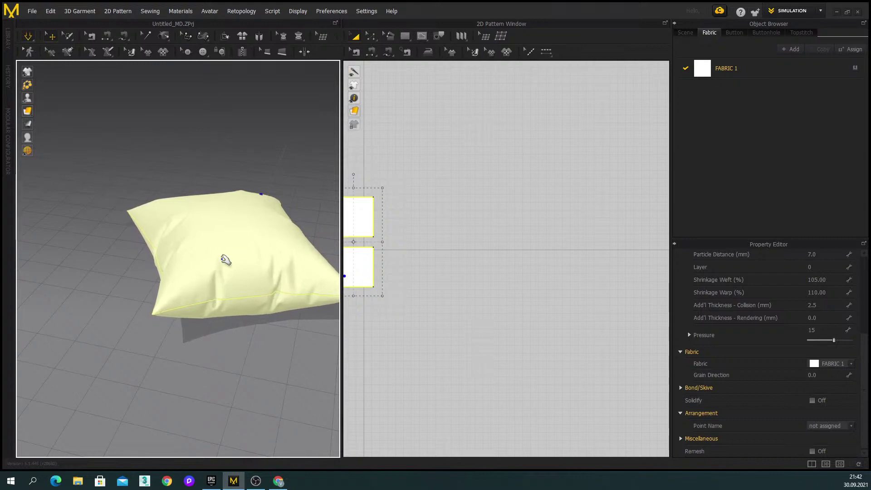
- Pull the inflated pillow's fabric during simulation to adjust its creases and let it settle on the floor
mouse_move(216, 274)
mouse_down()
mouse_move(290, 250)
mouse_move(251, 255)
mouse_move(224, 247)
mouse_move(240, 255)
mouse_move(196, 271)
mouse_move(212, 276)
mouse_up()
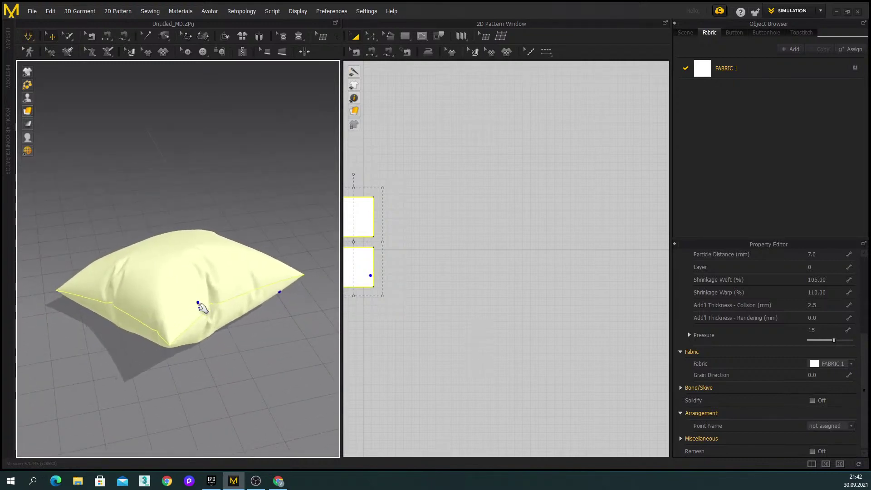
click(277, 350)
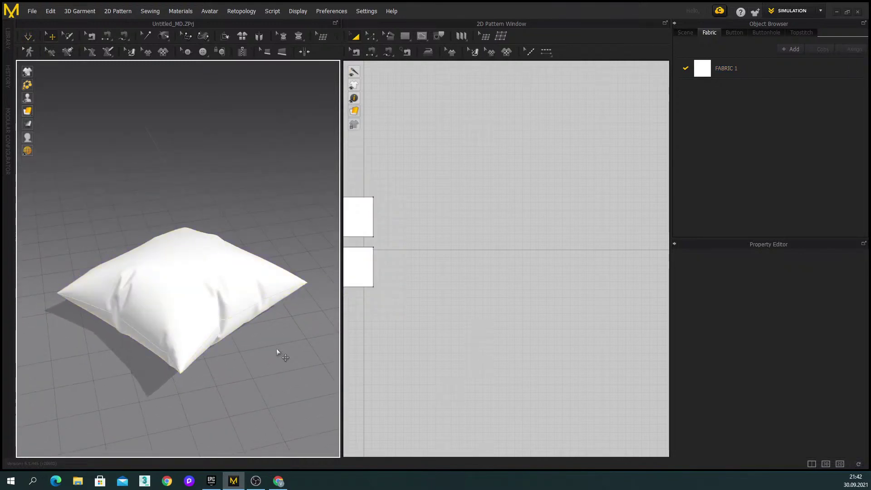
click(238, 323)
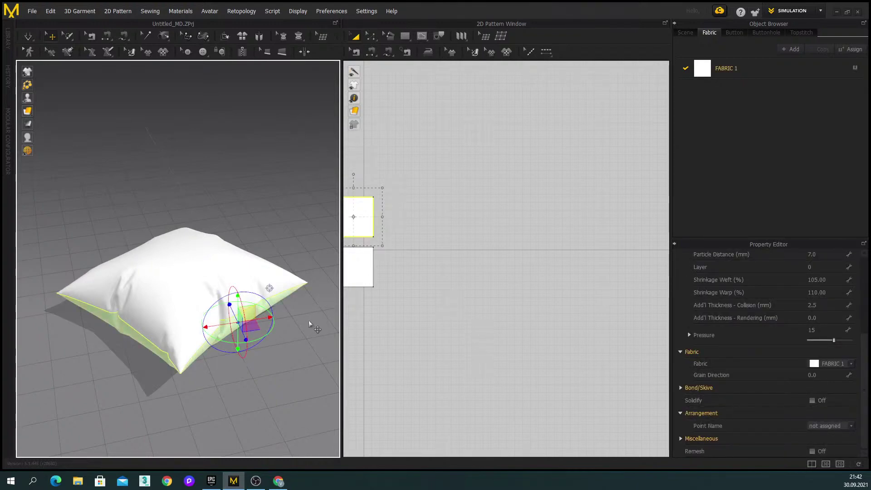
right_drag(310, 319, 330, 318)
key(space)
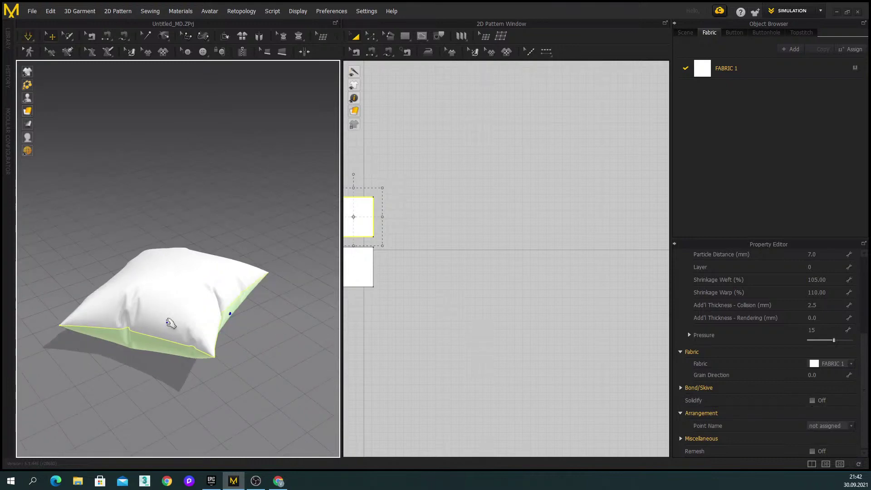
click(180, 290)
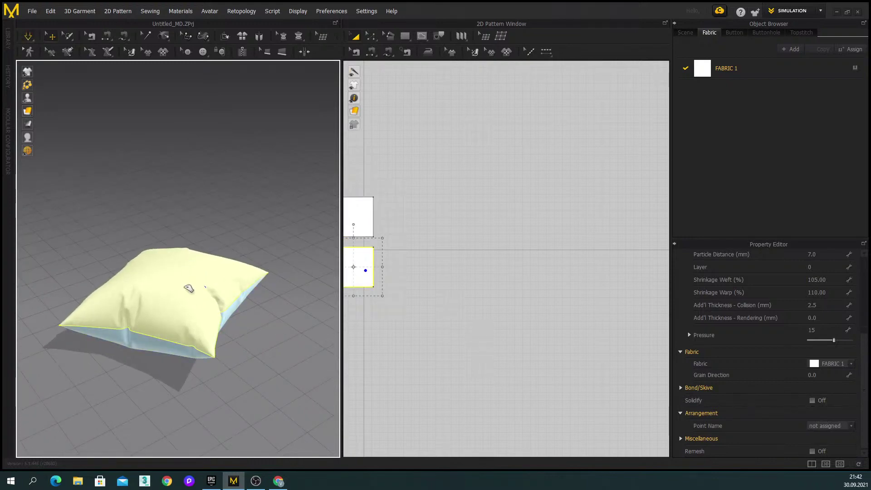
drag(166, 294, 181, 272)
right_drag(155, 336, 189, 323)
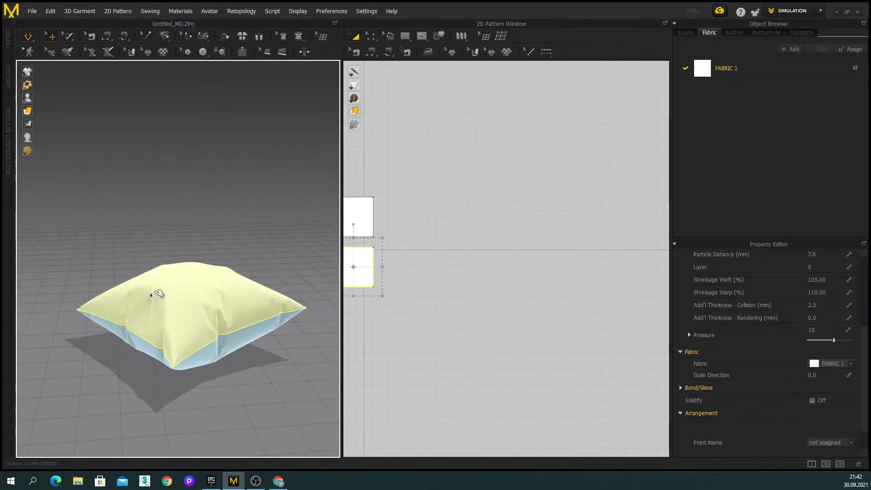
right_drag(166, 345, 191, 347)
- Examine the inflated pillow's upper and lower halves, seam and wrinkles from the side and from above
click(186, 353)
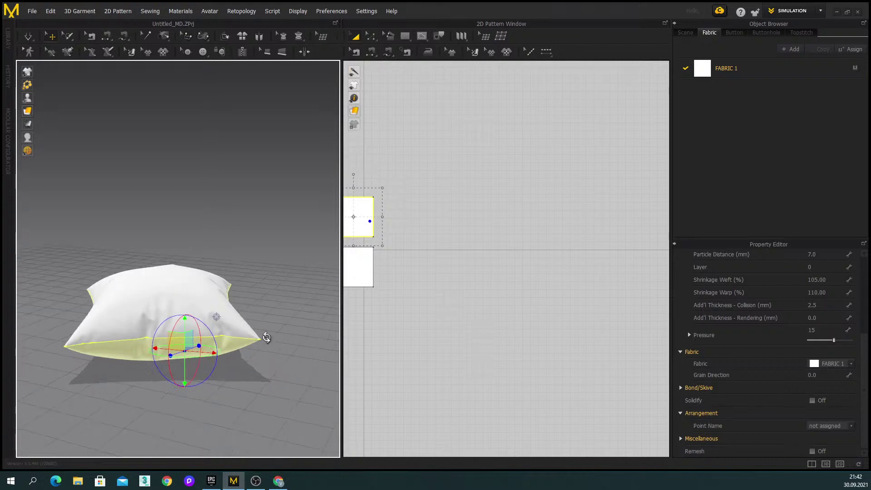
click(170, 295)
right_drag(189, 350, 195, 328)
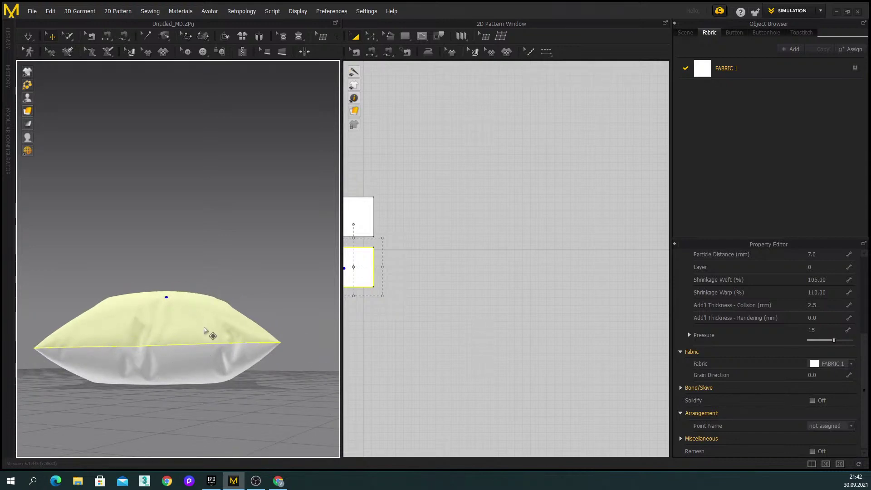
right_drag(236, 331, 179, 317)
click(230, 368)
click(156, 289)
click(233, 241)
key(f)
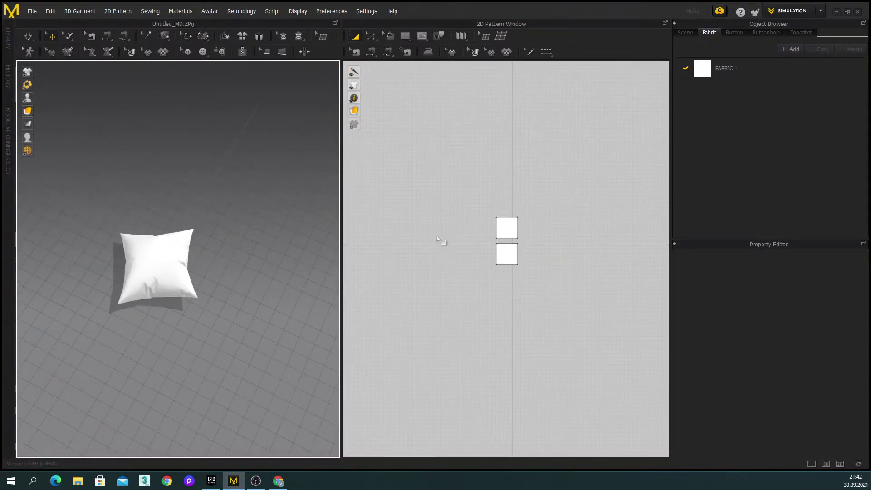
- Draw a long, narrow rectangular pattern in empty space beside and slightly above the two pillow patterns
right_drag(438, 241, 490, 246)
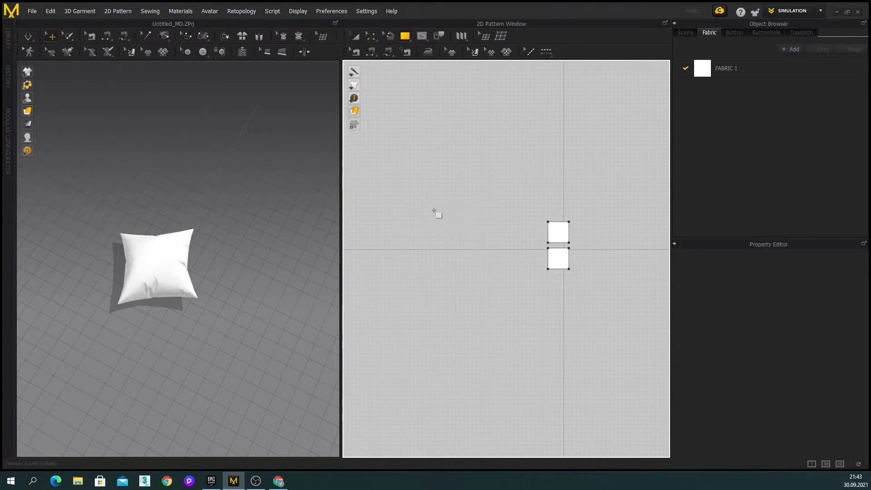
right_drag(434, 210, 456, 222)
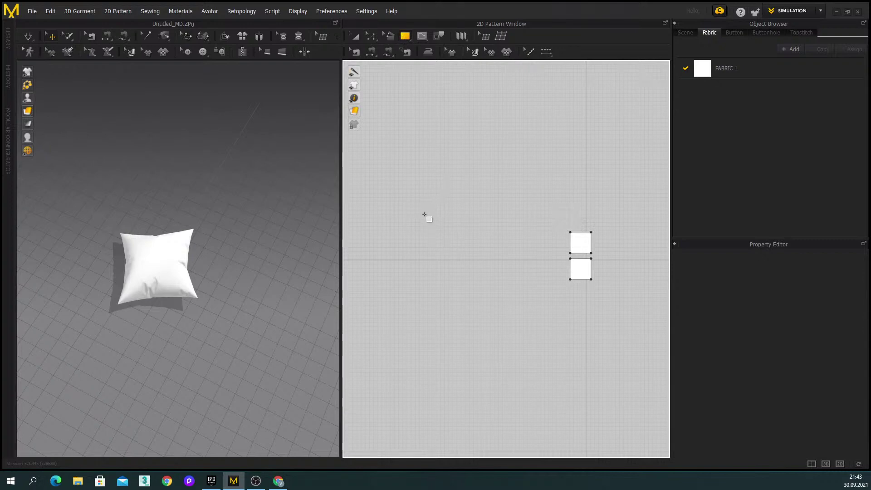
drag(429, 208, 570, 209)
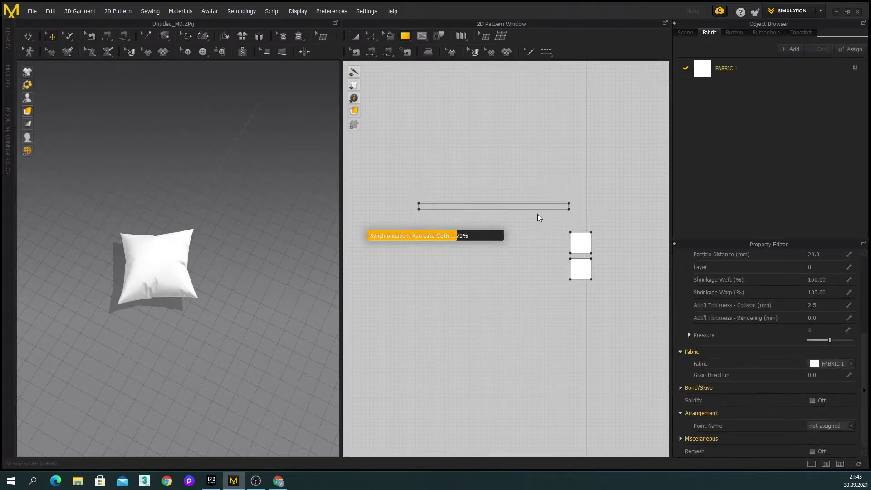
- Raise the new strip pattern high above the floor grid and the pillow in the 3D scene
right_drag(164, 274, 255, 289)
click(244, 272)
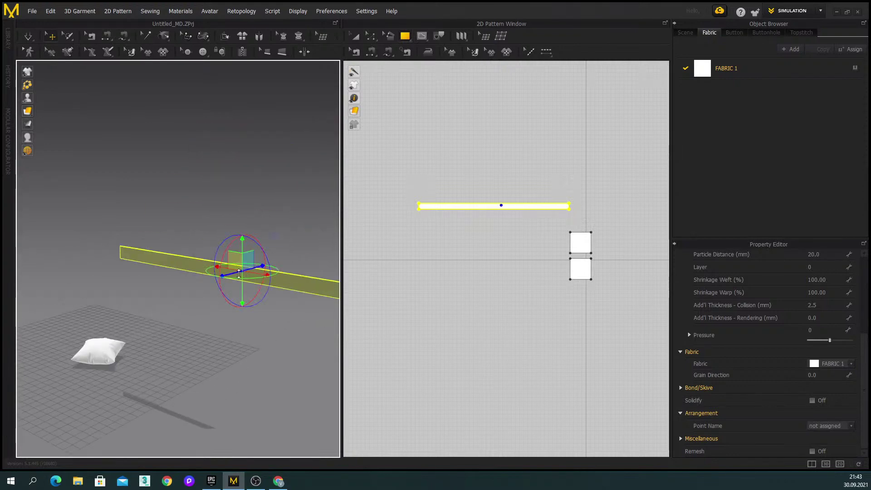
drag(229, 245, 229, 119)
scroll(232, 190, down, 2)
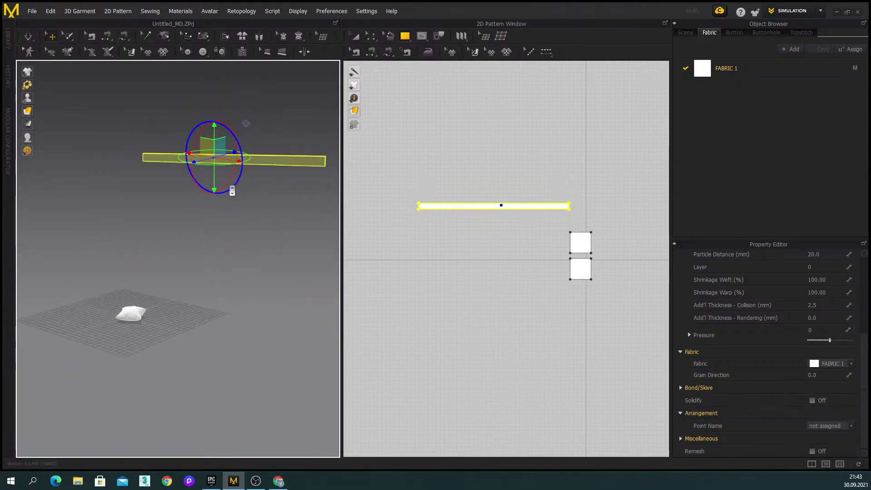
right_drag(232, 191, 215, 225)
drag(210, 217, 211, 170)
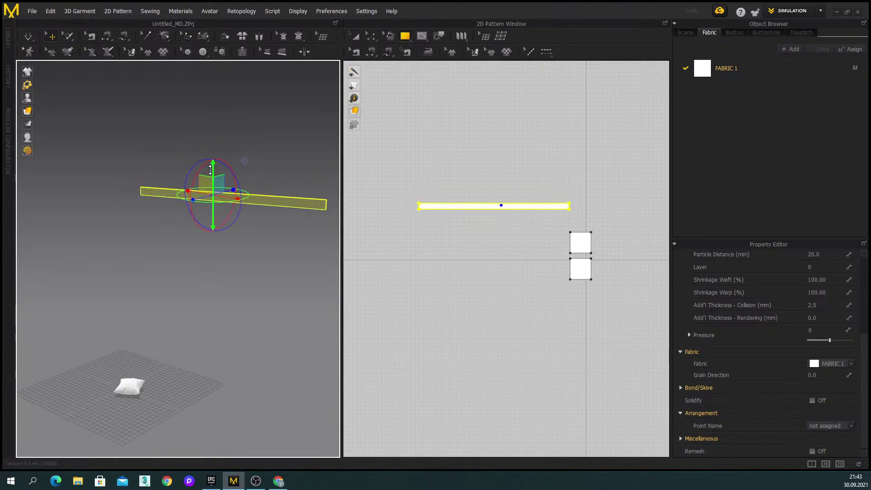
- Move the strip pattern farther up in the 2D layout to leave free space beneath it, and deselect it
key(a)
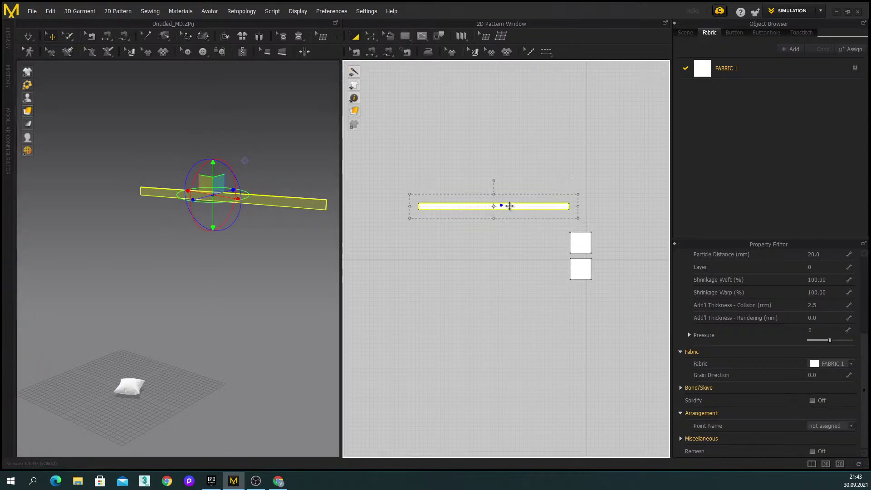
drag(497, 196, 496, 122)
click(516, 214)
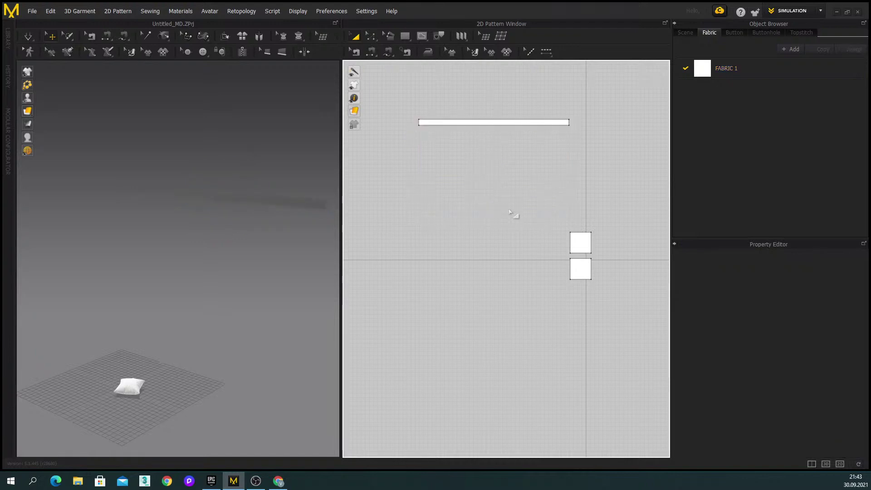
- Duplicate the strip pattern and place the copy directly below the original with their ends aligned
click(509, 124)
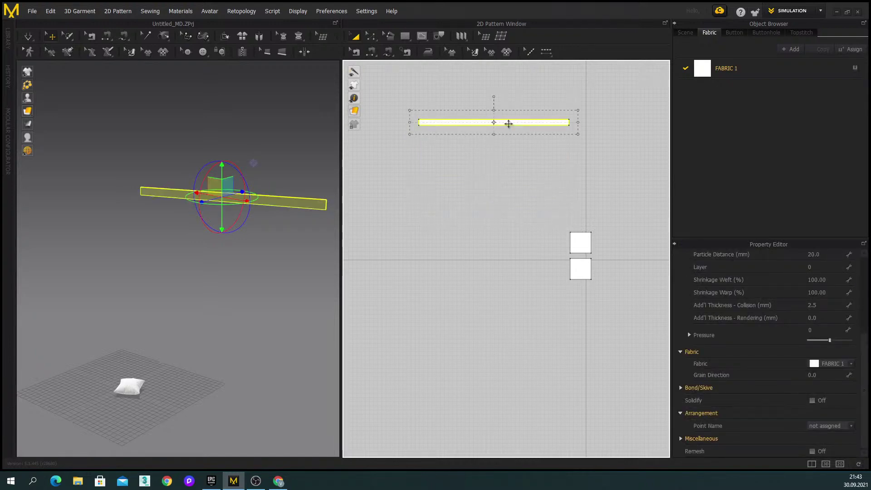
click(507, 162)
key(ctrl+v)
click(495, 138)
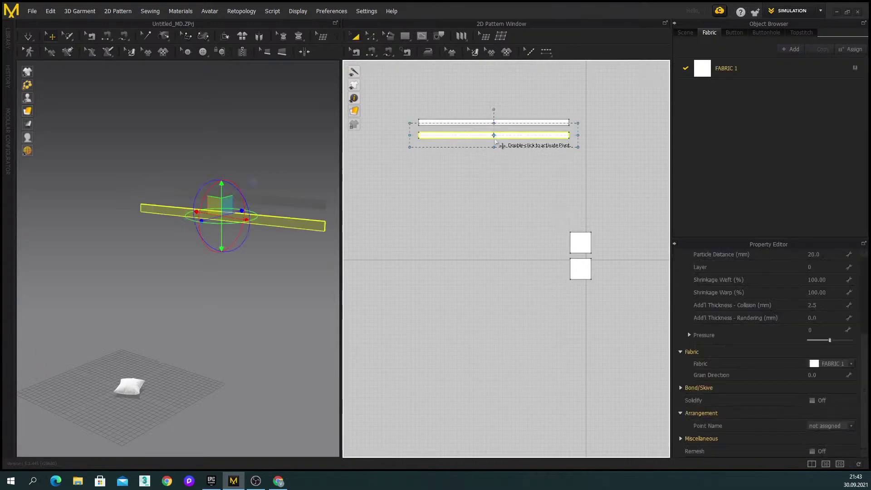
- Stretch the copied strip downward into a tall, large rectangular panel of the same width, and deselect it
drag(495, 145, 504, 254)
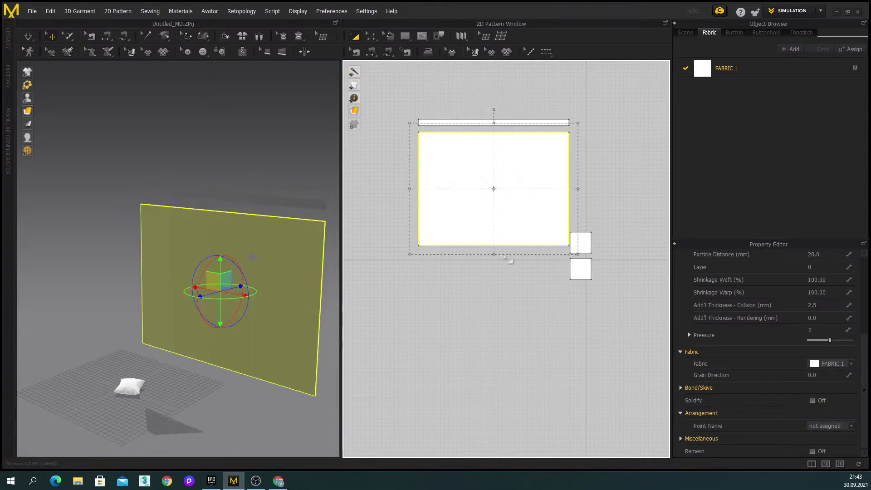
right_drag(301, 282, 177, 219)
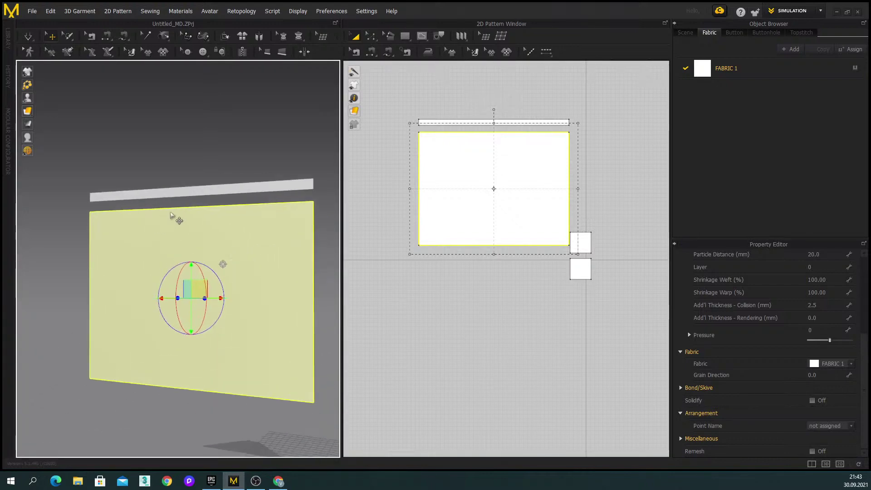
click(248, 158)
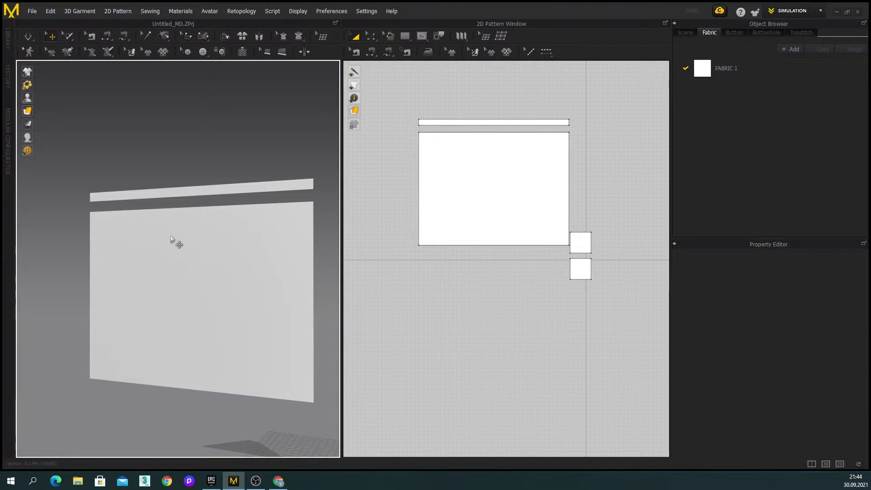
- Try scaling the large lower panel's width to 50 percent
scroll(254, 295, down, 3)
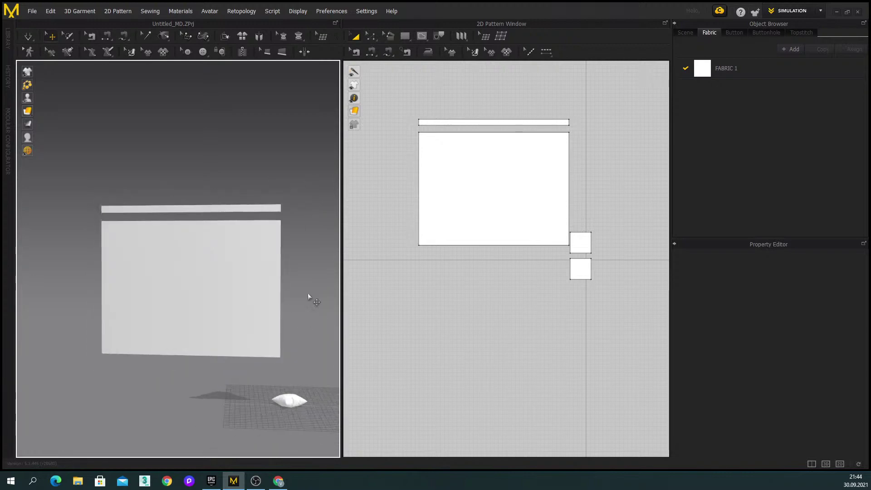
click(520, 203)
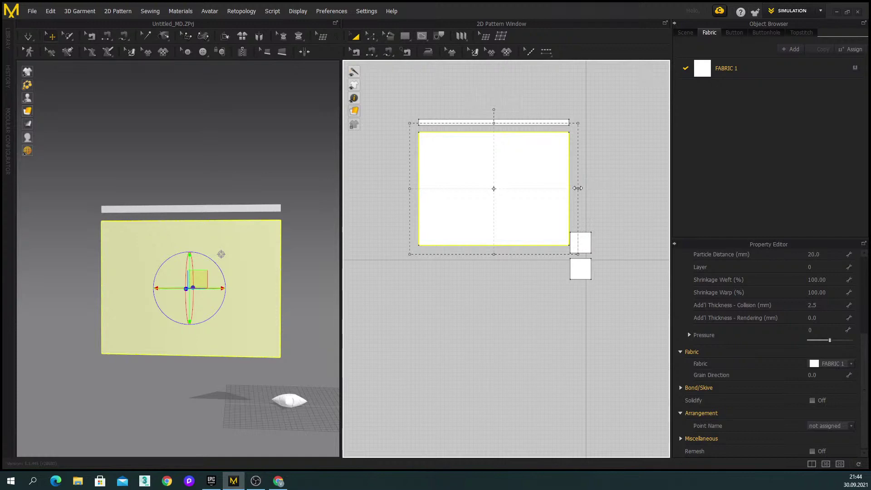
drag(578, 188, 554, 188)
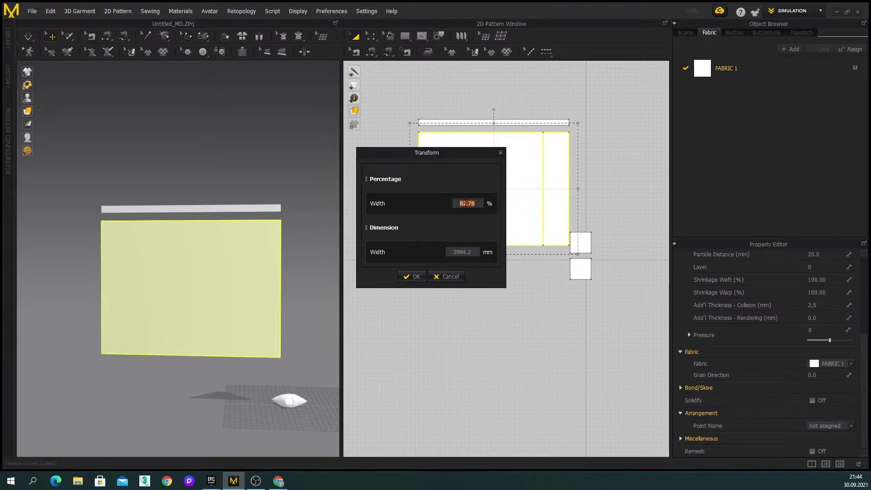
text(50)
click(412, 276)
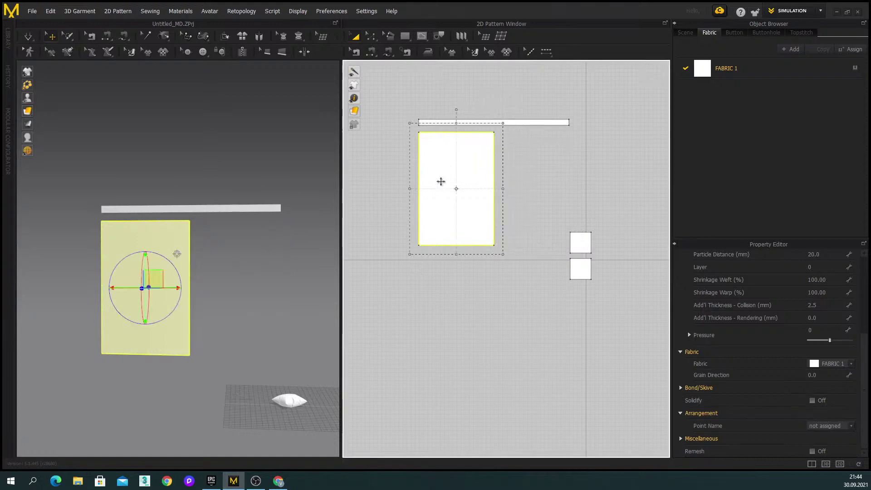
- Restore the large panel to the full width of the strip above it
right_drag(208, 269, 203, 244)
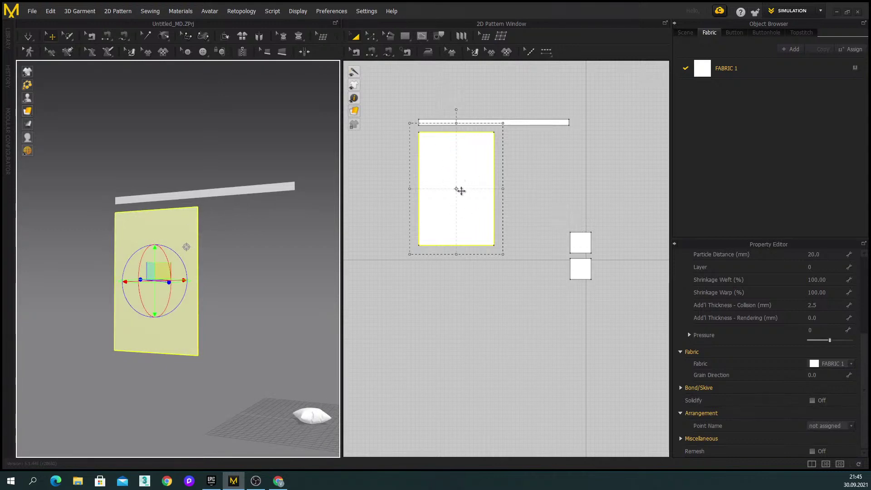
scroll(503, 187, up, 2)
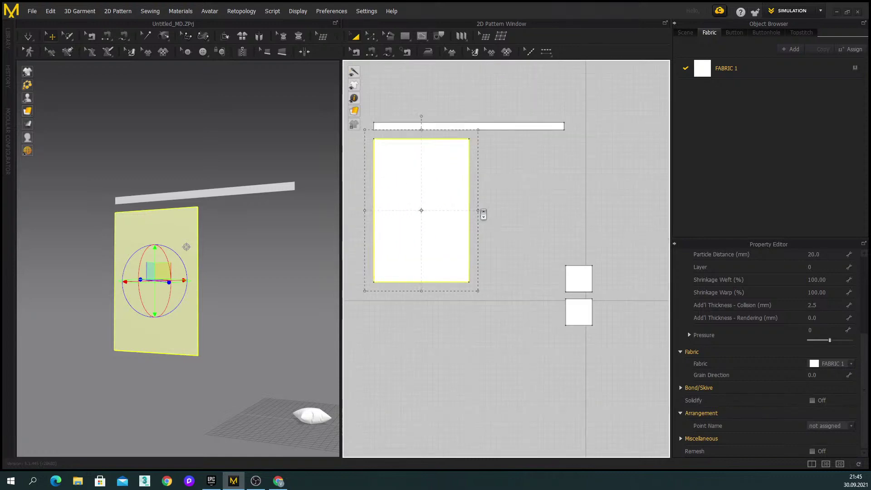
drag(482, 212, 569, 211)
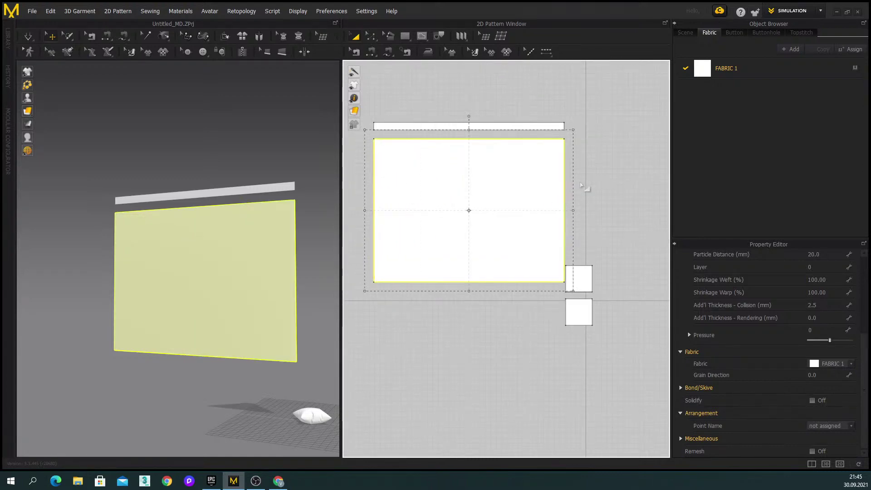
- Scale the narrow strip pattern's width to 50 percent, keeping its left end in place
click(554, 127)
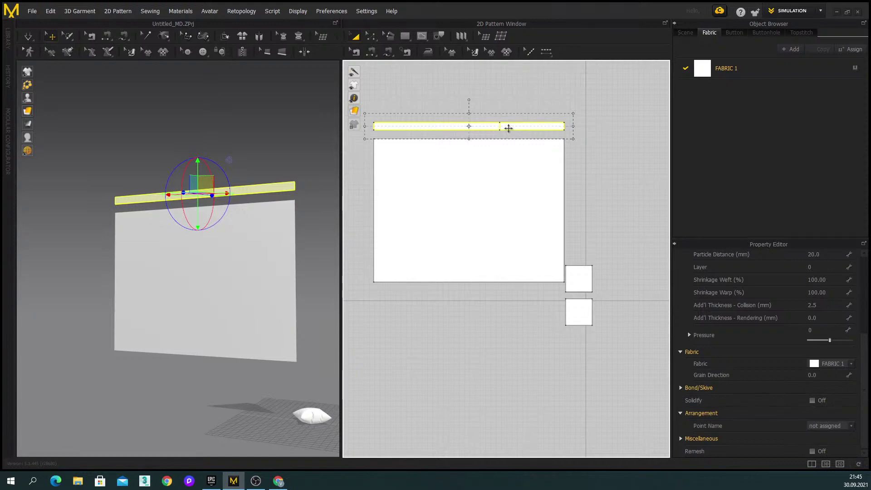
double_click(501, 128)
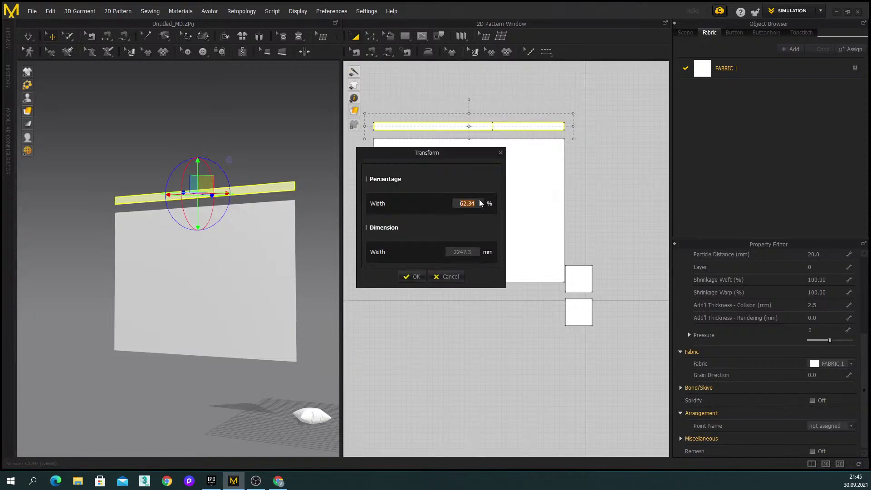
text(50)
key(Return)
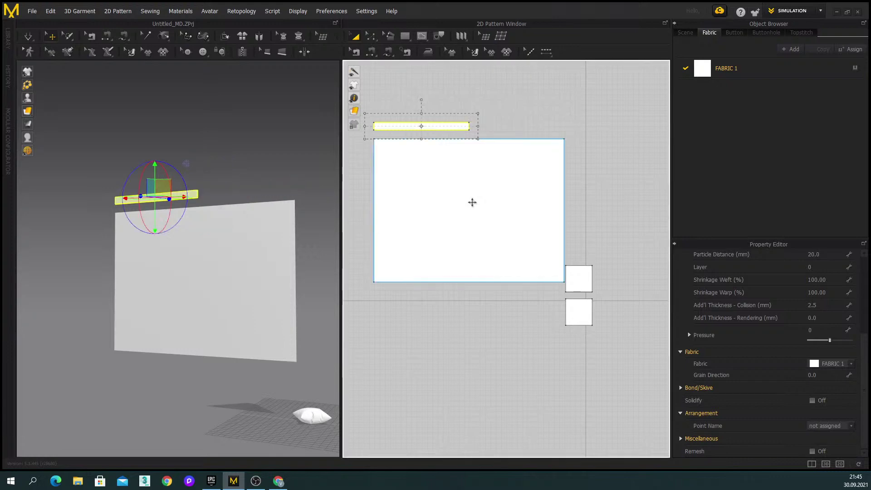
- Sew the large panel's whole top edge to the shortened strip's bottom edge with segment sewing
scroll(454, 147, down, 2)
right_drag(250, 280, 271, 281)
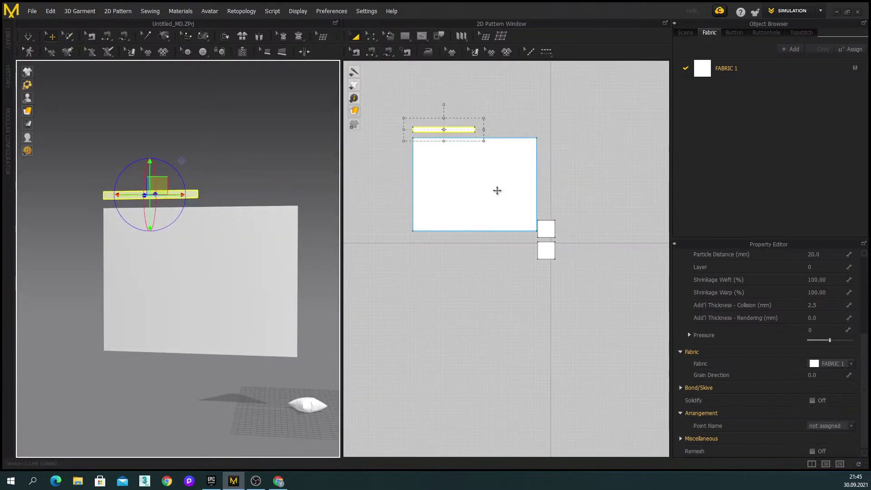
scroll(399, 134, up, 3)
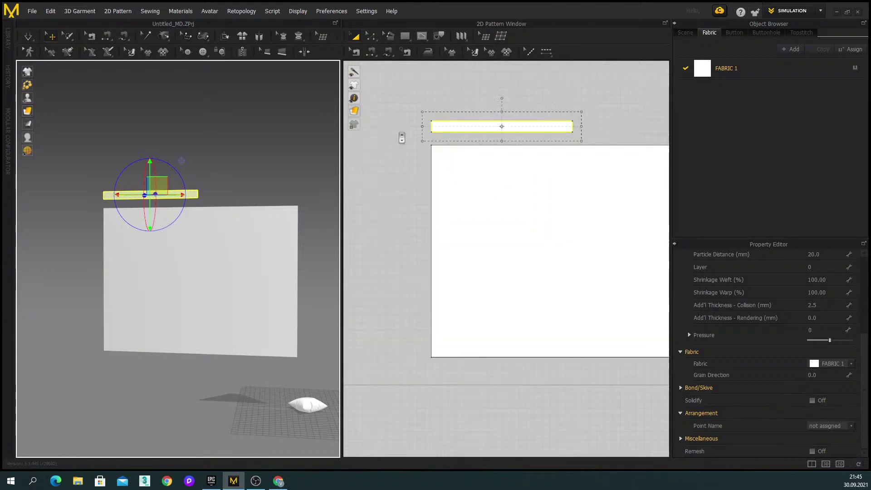
scroll(499, 132, down, 3)
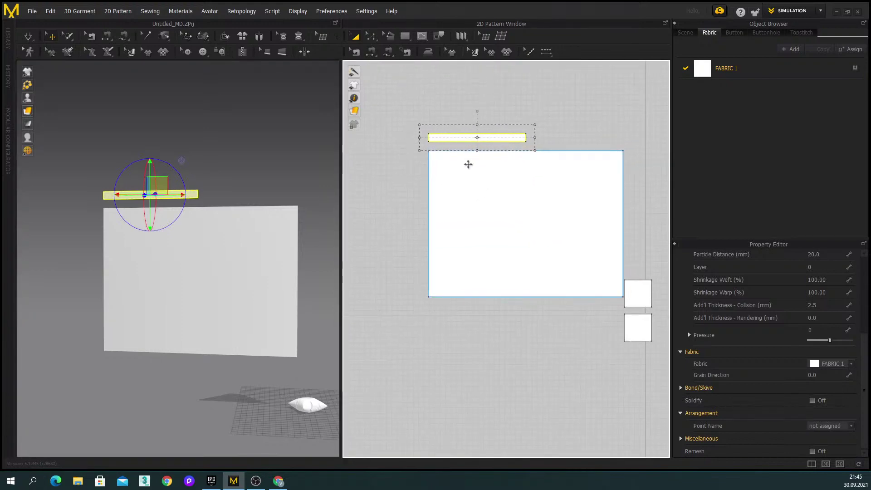
click(371, 51)
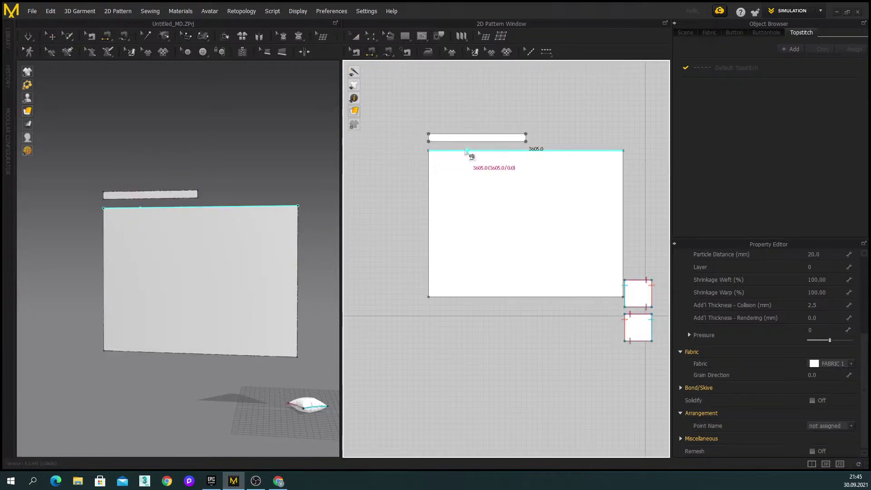
click(470, 152)
click(449, 141)
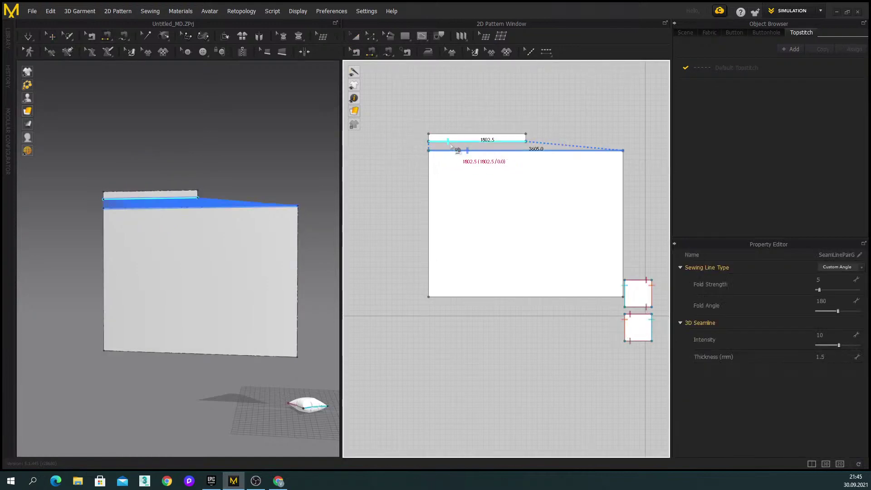
- Try simulating the sewn strip and panel, and undo the simulated drape
key(a)
right_drag(318, 214, 213, 216)
scroll(237, 245, up, 3)
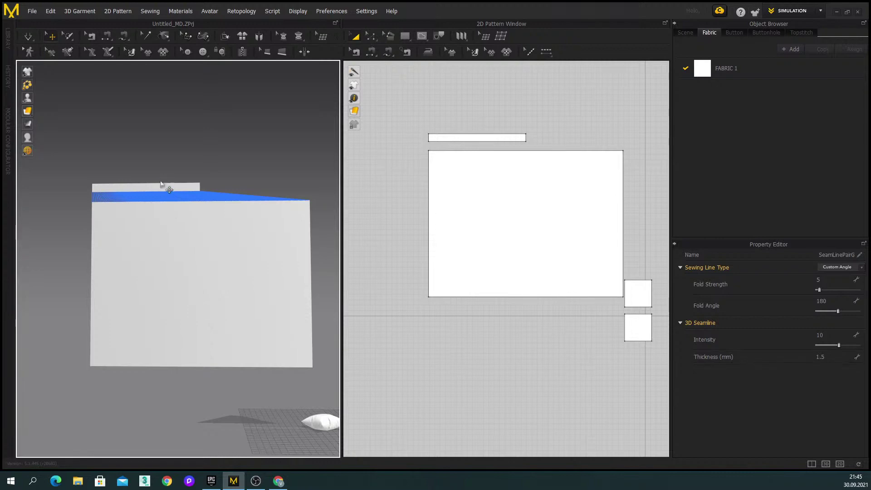
key(space)
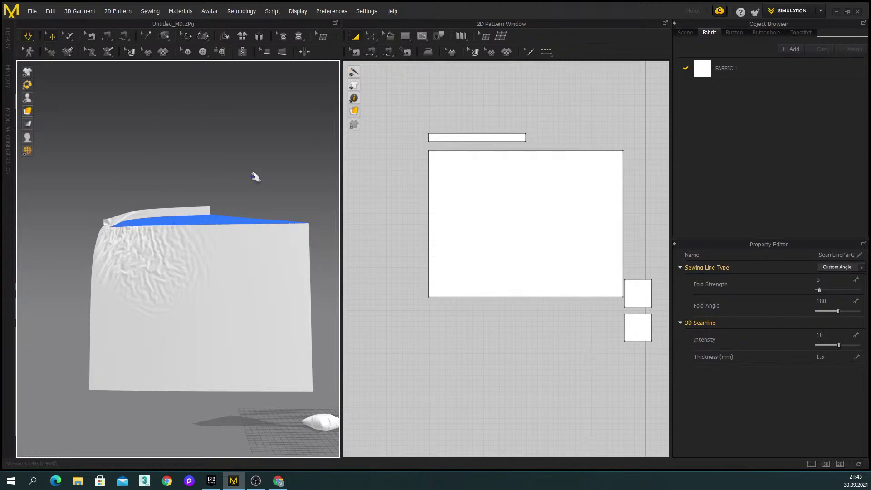
key(ctrl+z)
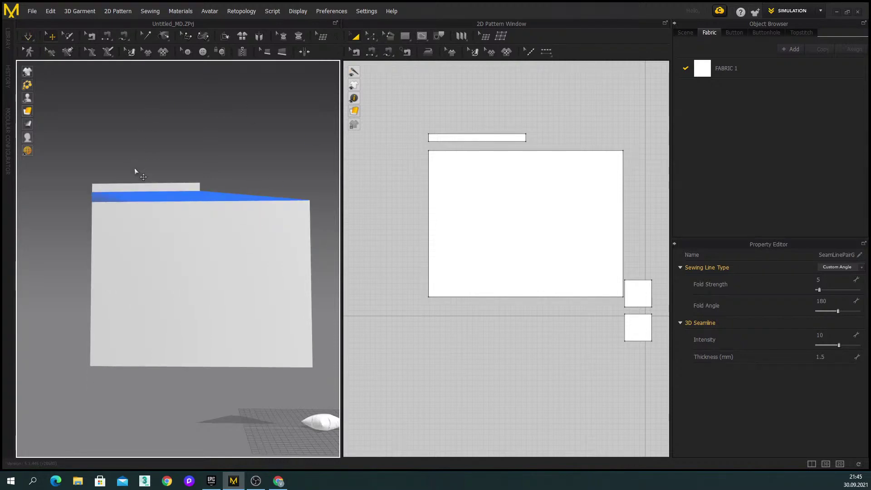
- Freeze the short strip above the panel in the 3D scene and deselect it
click(168, 193)
right_drag(172, 195, 198, 243)
scroll(214, 220, up, 3)
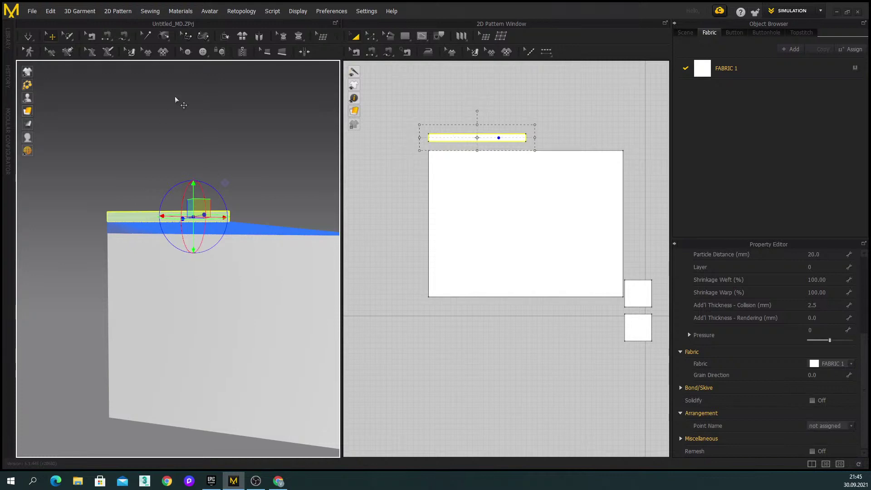
key(Escape)
right_drag(184, 216, 208, 286)
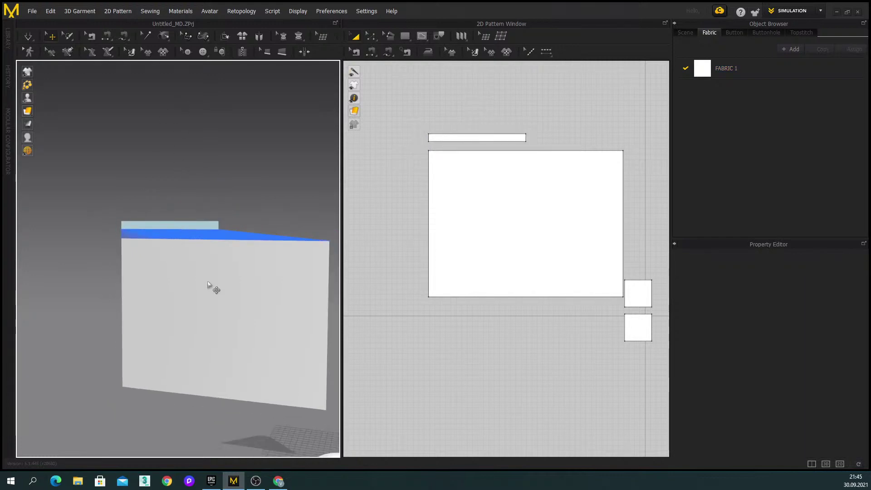
- Start the simulation and pull the large panel up and back down so it gathers below the frozen strip
key(space)
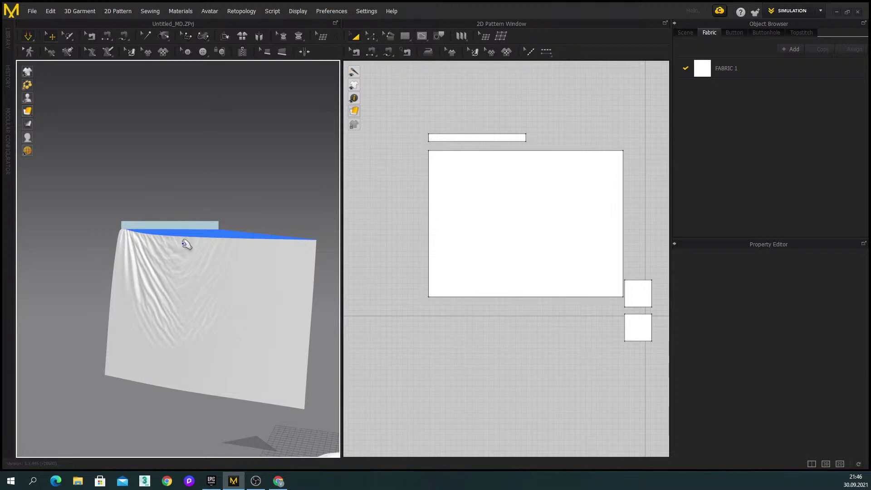
drag(130, 363, 312, 179)
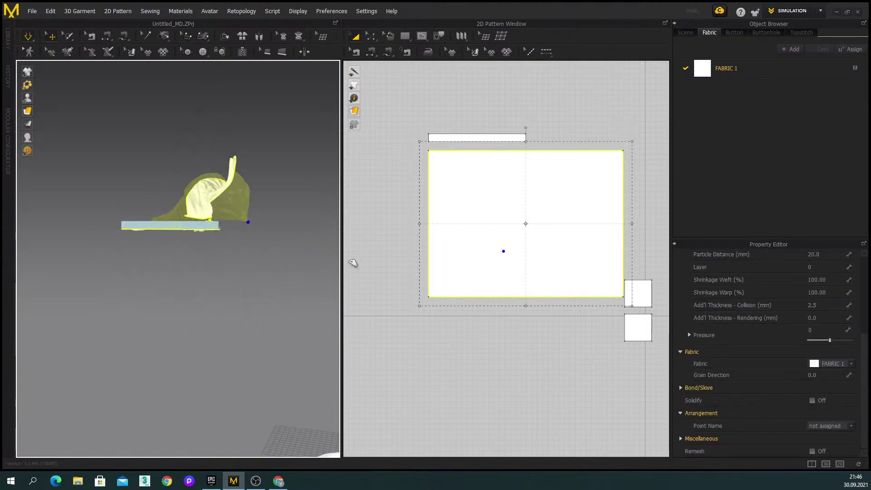
drag(220, 322, 224, 407)
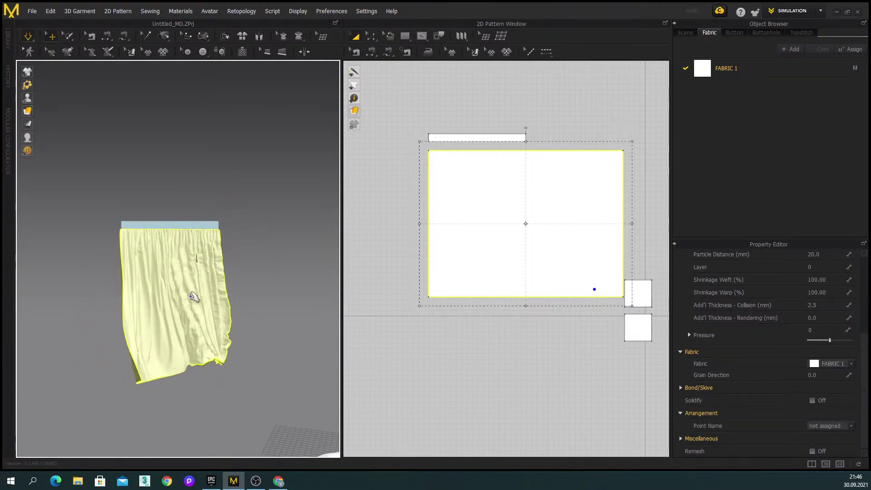
drag(198, 273, 202, 294)
drag(203, 264, 213, 297)
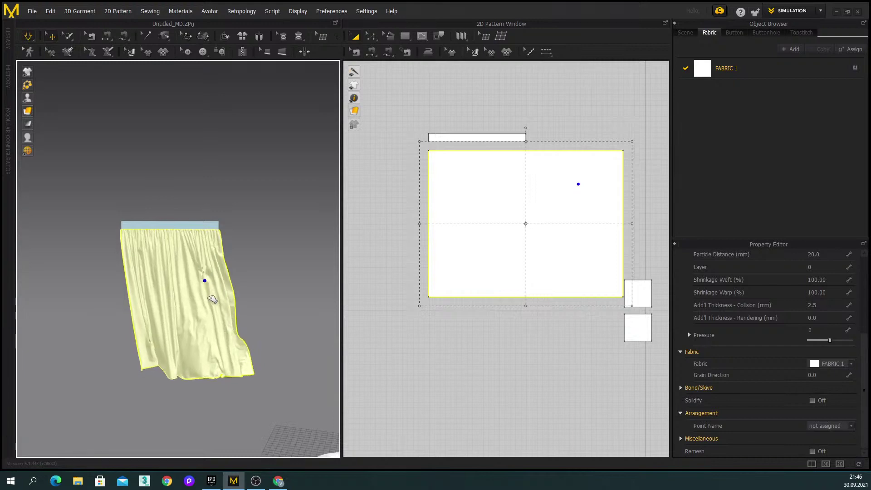
- Tug the hanging cloth at its lower left hem and upper right folds to free the snagged fabric
scroll(197, 345, up, 3)
right_drag(216, 288, 268, 246)
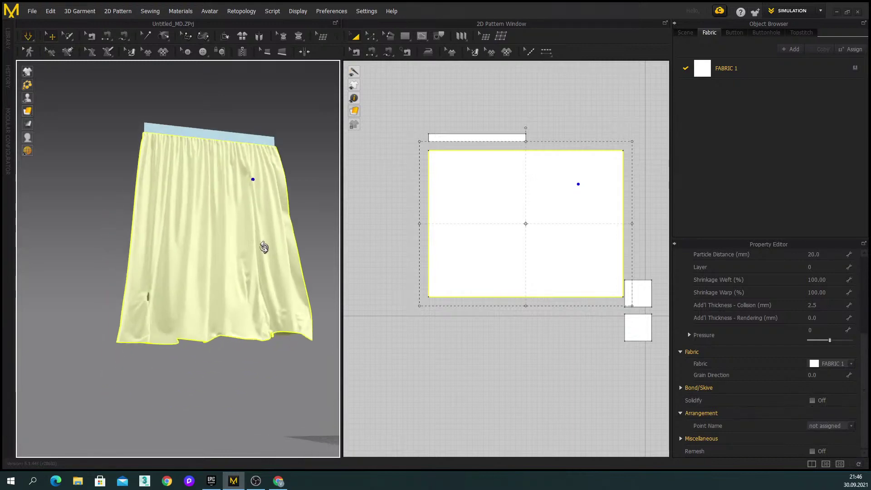
scroll(177, 305, up, 2)
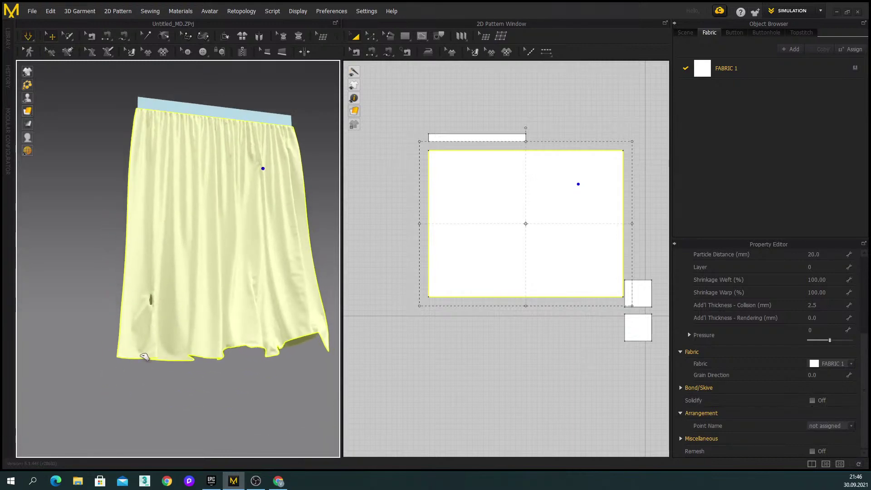
drag(144, 358, 135, 321)
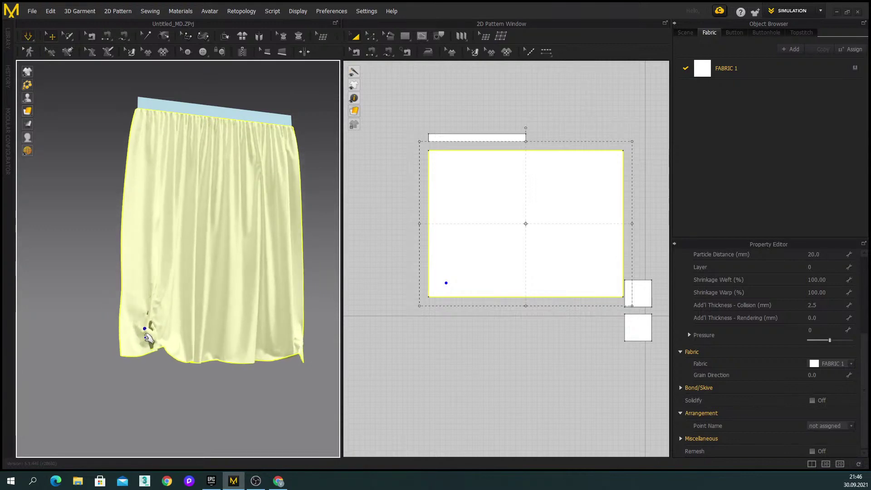
drag(161, 351, 159, 397)
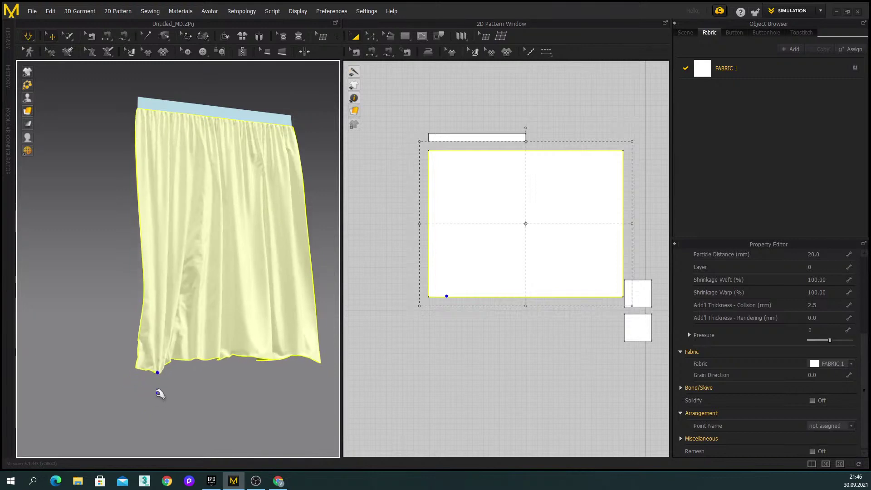
right_drag(194, 346, 226, 345)
drag(252, 161, 254, 169)
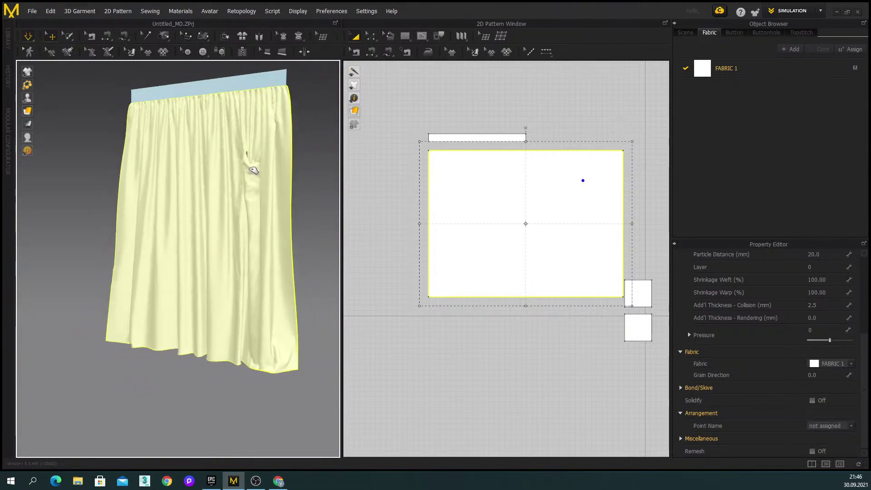
- Straighten the cloth's lower right hem, pull its right side edge inward across the curtain, and stop the simulation
right_drag(253, 155, 245, 218)
right_drag(255, 269, 202, 214)
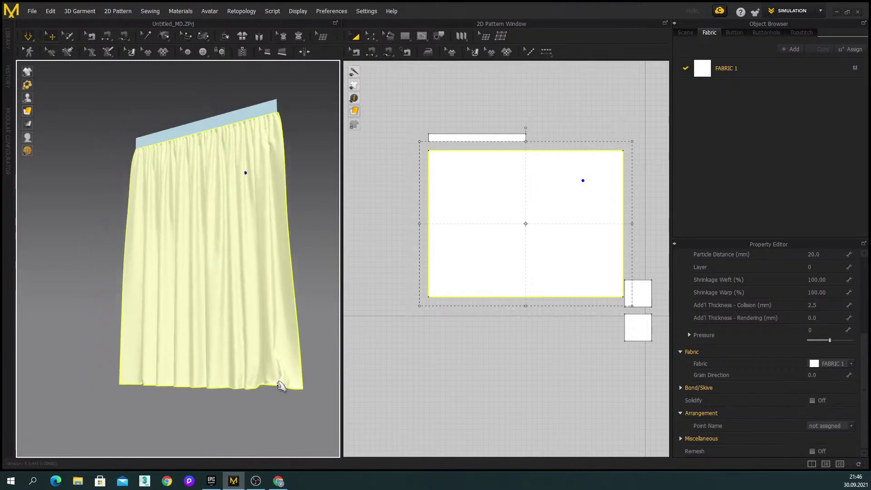
scroll(269, 157, up, 3)
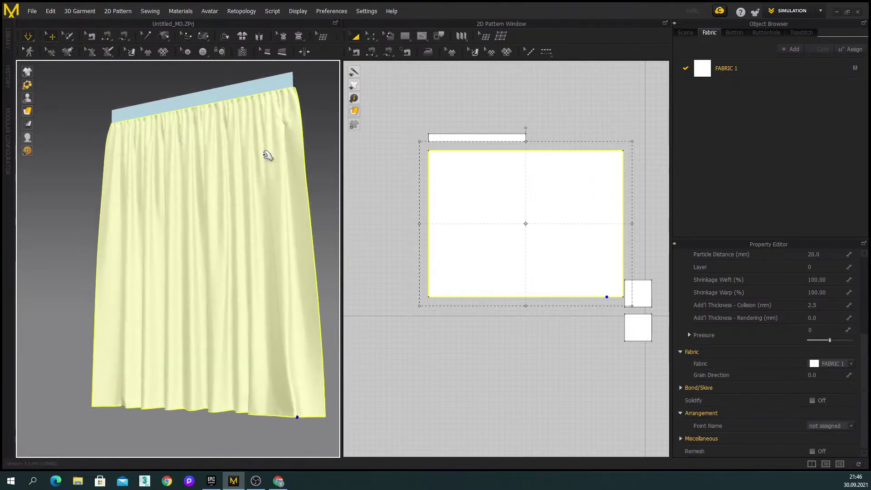
scroll(253, 150, down, 3)
right_drag(253, 149, 254, 282)
drag(257, 311, 140, 306)
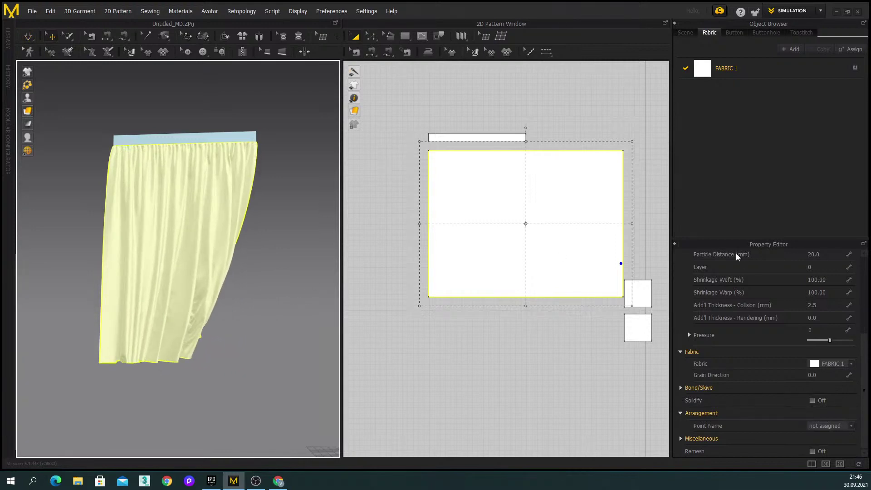
- Set the large panel's particle distance to 10 mm
click(827, 255)
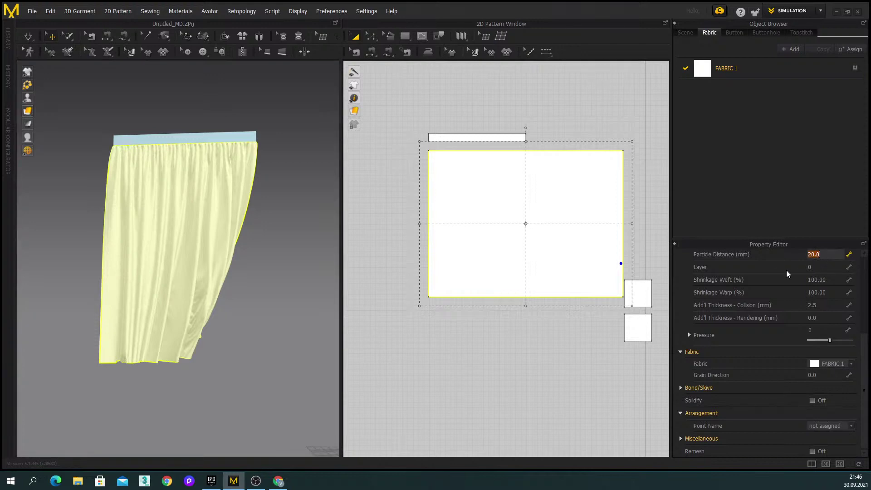
scroll(788, 274, up, 3)
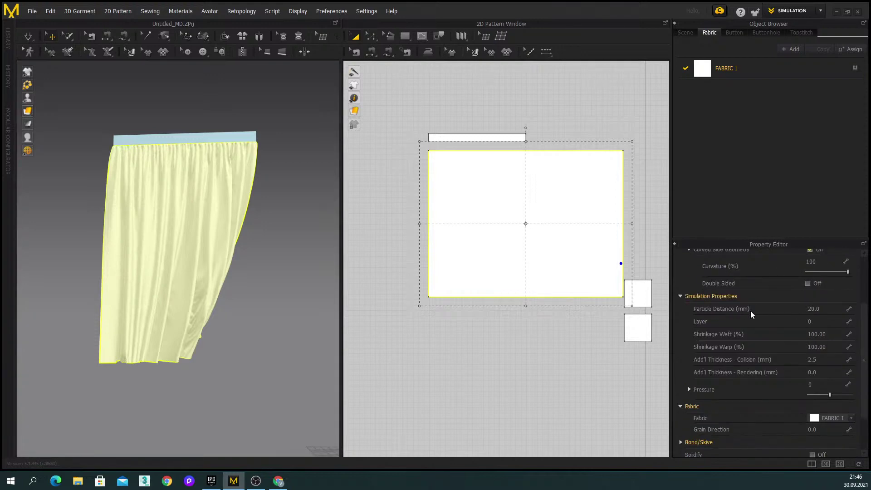
click(817, 309)
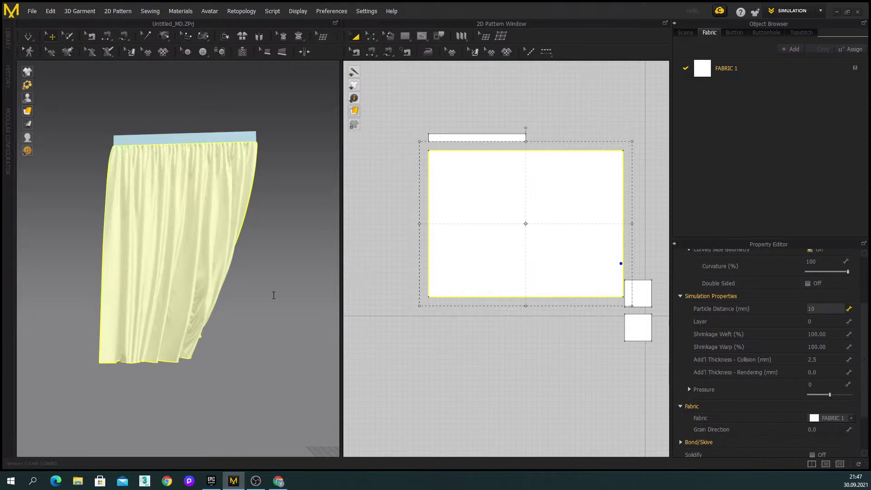
- Run the simulation while pulling the curtain's lower right hem downward and lifting the cloth on its right side
key(Return)
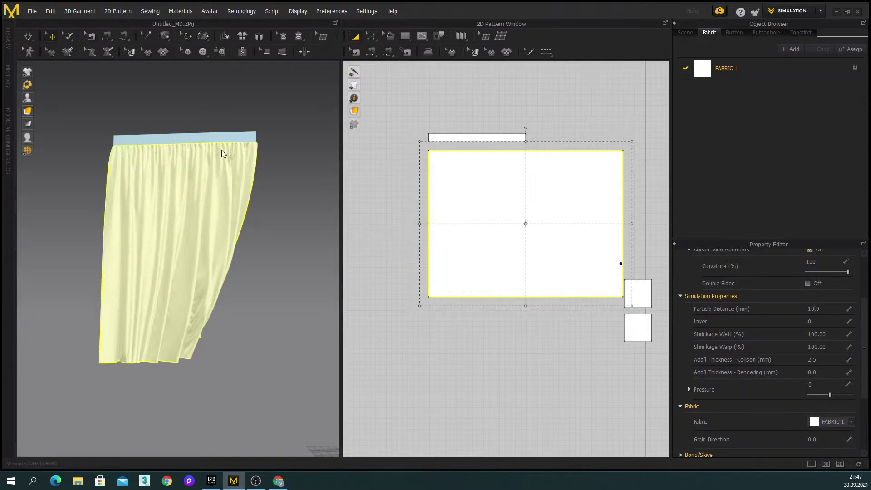
key(space)
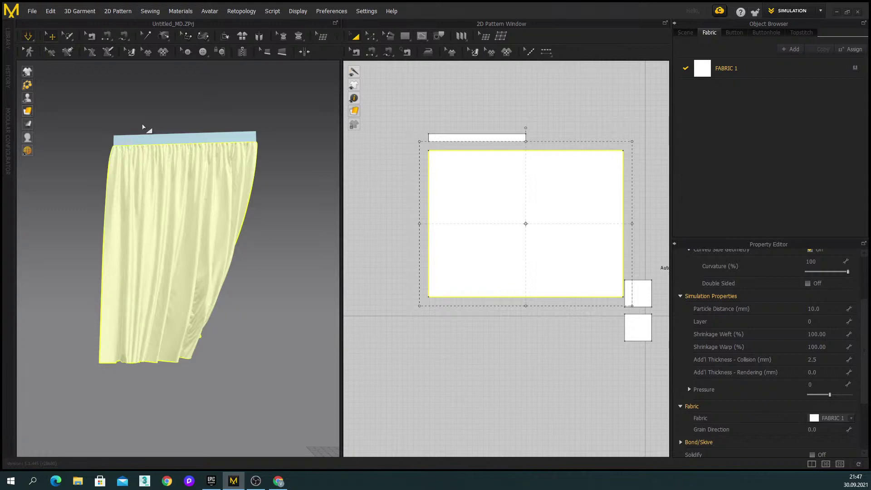
scroll(188, 217, down, 1)
right_drag(188, 218, 248, 295)
drag(248, 294, 230, 336)
right_drag(230, 337, 284, 315)
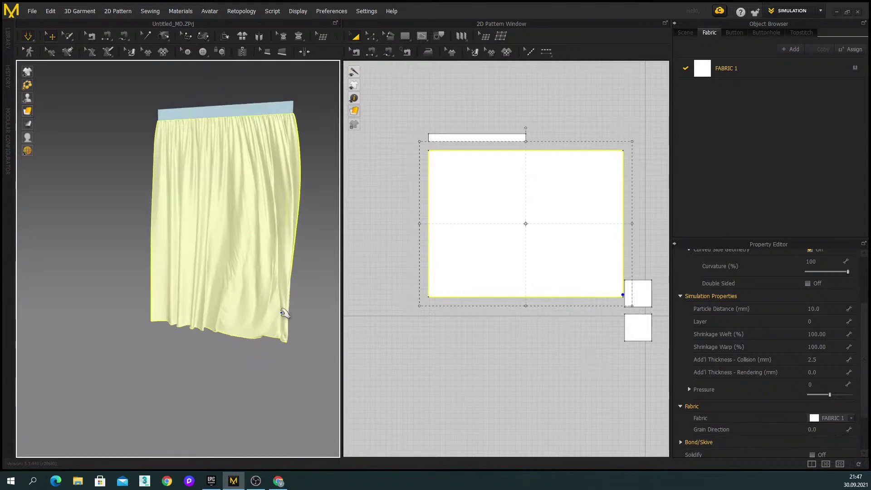
drag(255, 237, 258, 215)
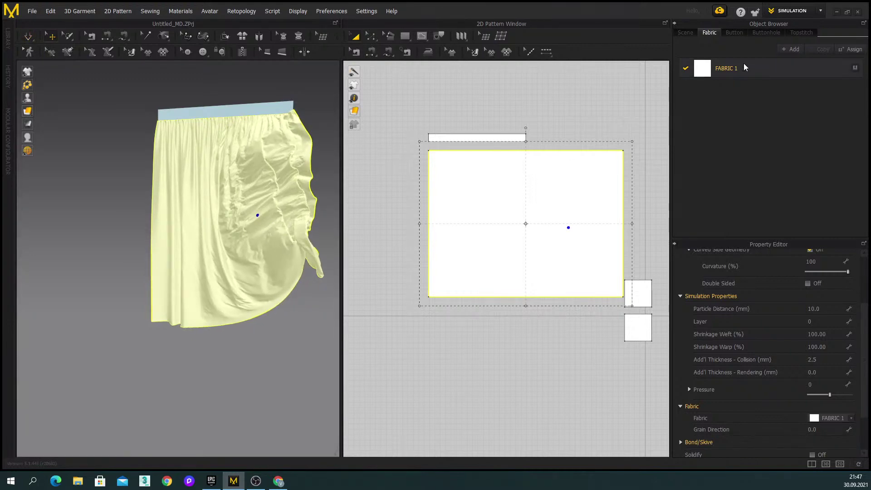
- Set FABRIC 1's physical property preset to Cotton_Canvas and pull the curtain's raised right corner down in simulation
click(744, 67)
click(823, 320)
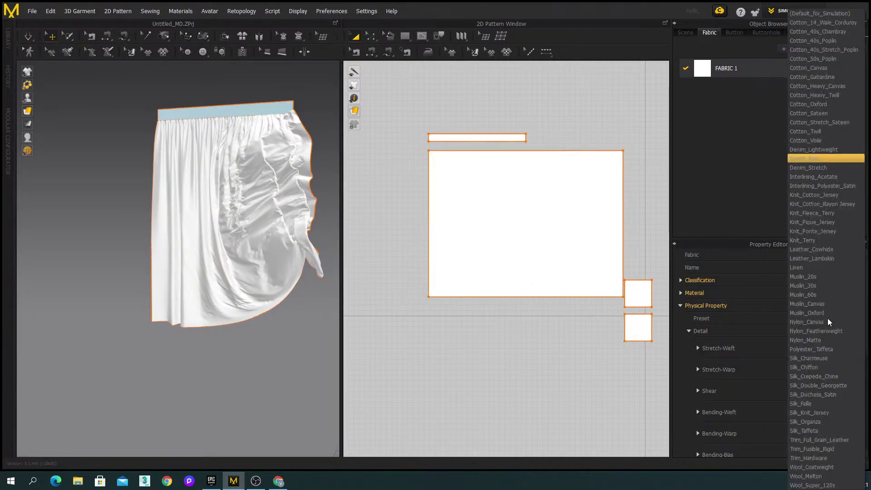
click(820, 69)
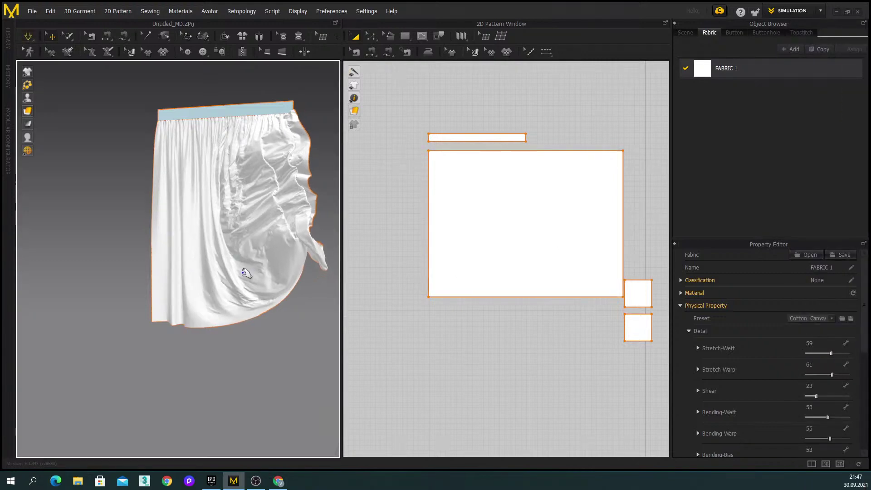
drag(325, 260, 292, 314)
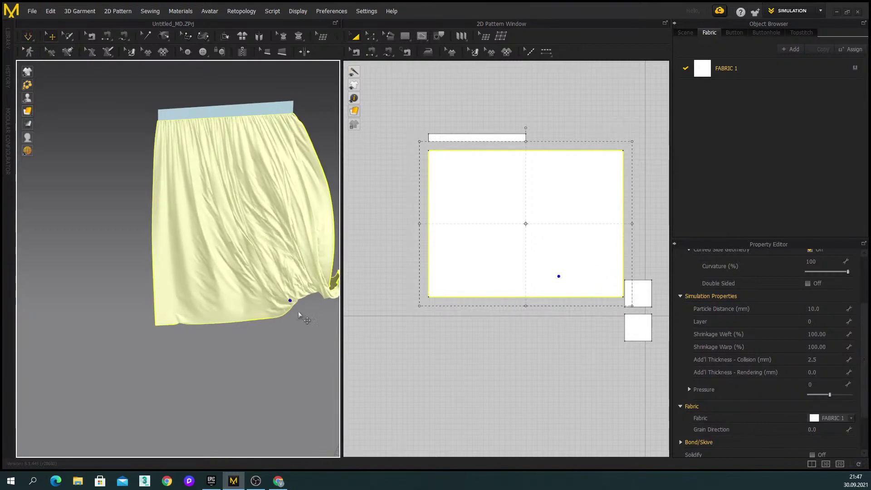
- Set FABRIC 1's physical property preset to Silk_Chiffon and simulate, tugging the lower right of the curtain to settle its folds
click(756, 67)
click(832, 319)
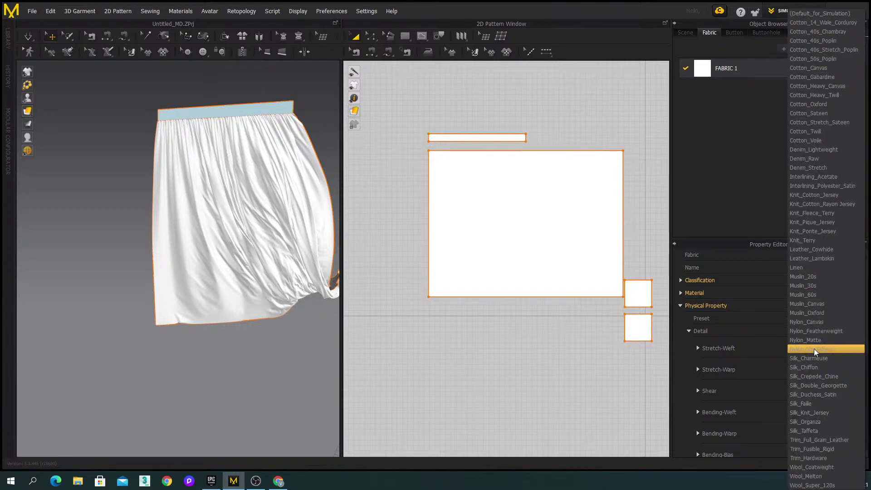
click(820, 368)
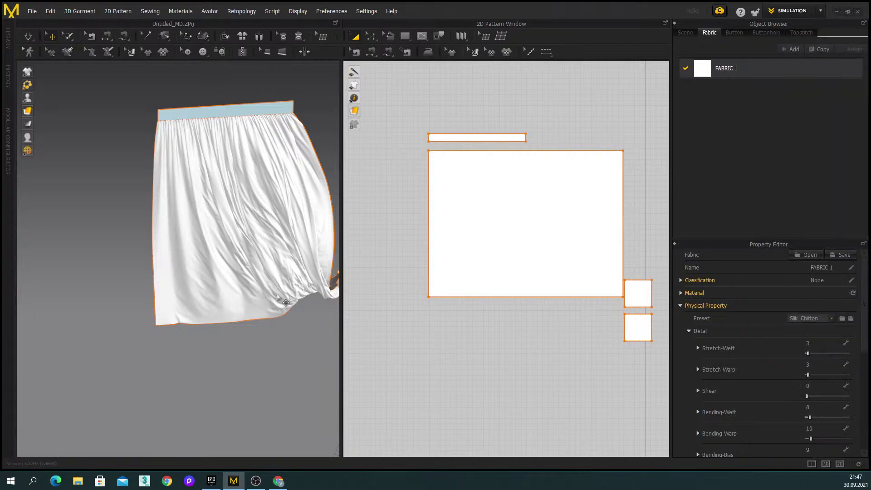
click(265, 279)
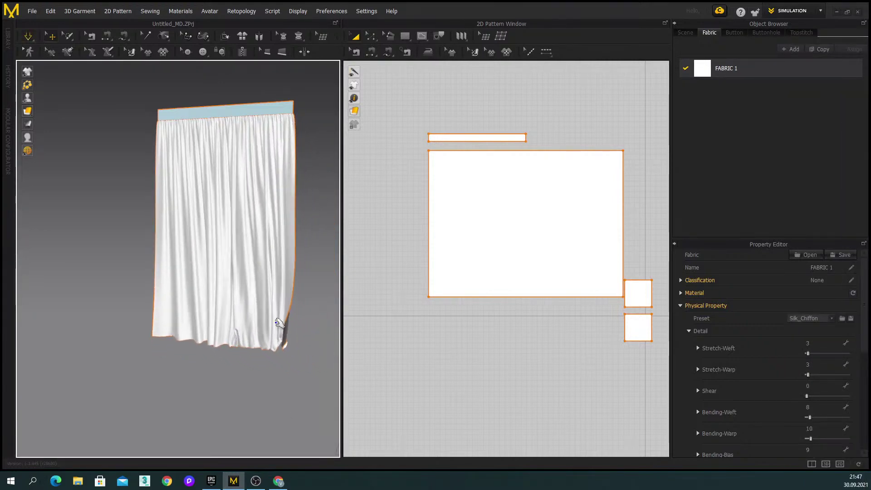
click(249, 312)
scroll(240, 320, up, 3)
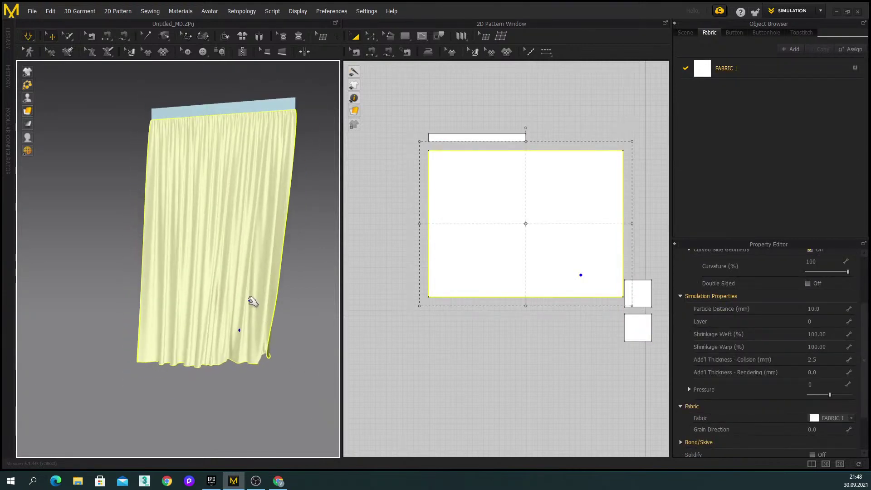
- Pull the curtain's lower right corner across toward its opposite side and stop the simulation with the cloth twisted
mouse_move(283, 315)
right_down()
mouse_move(263, 308)
mouse_move(298, 302)
mouse_move(282, 310)
right_up()
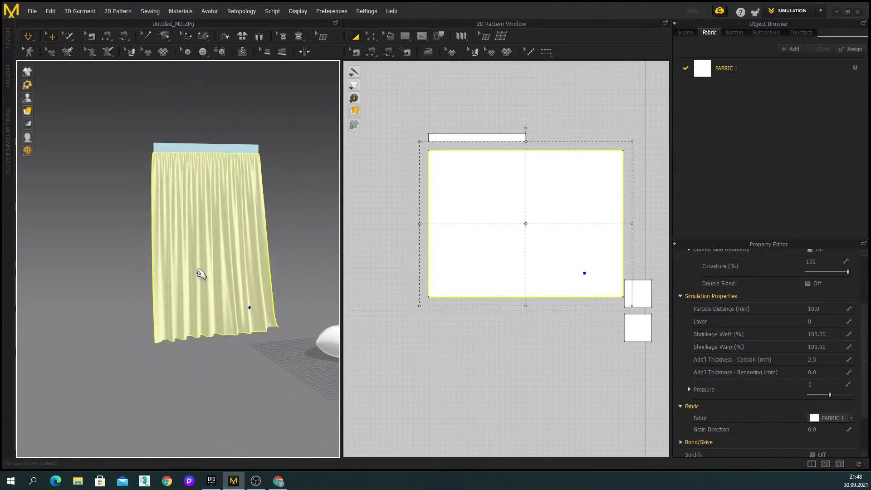
right_drag(297, 277, 261, 331)
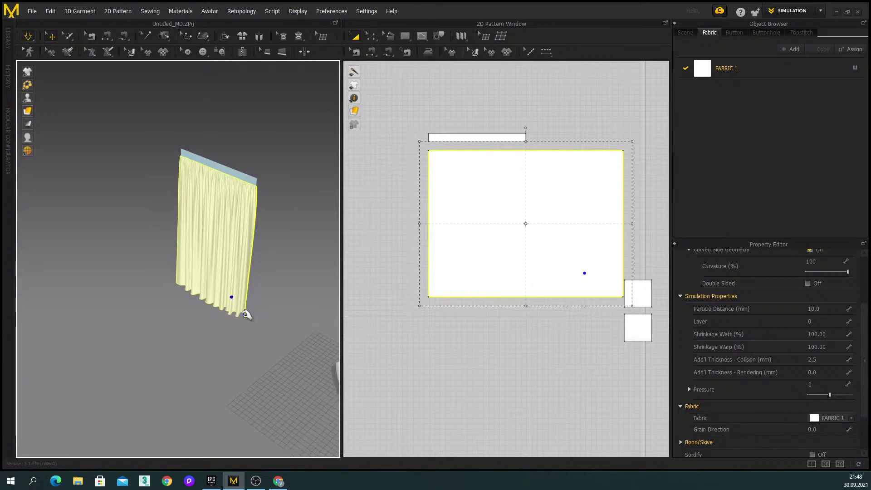
right_drag(243, 307, 259, 325)
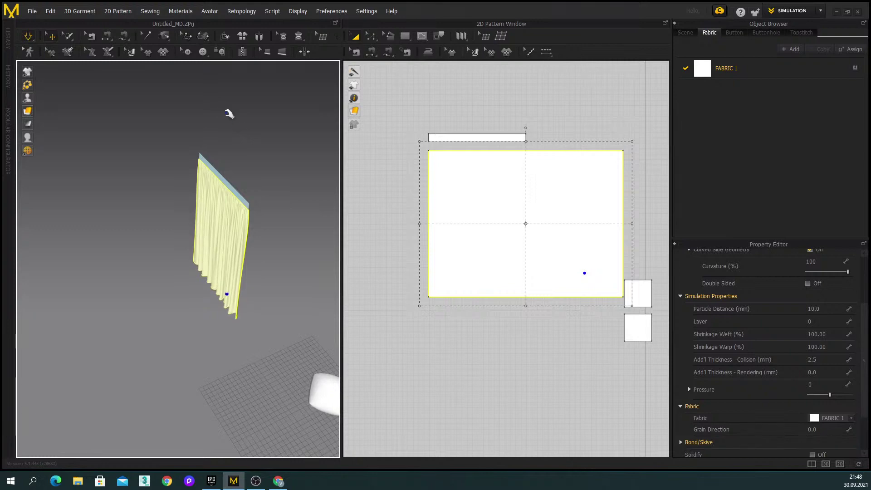
right_drag(241, 321, 233, 301)
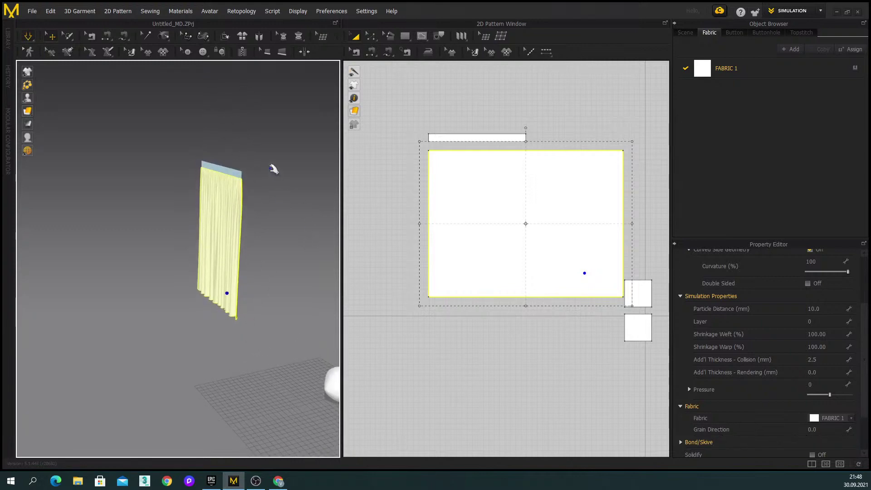
drag(239, 315, 164, 321)
right_drag(164, 321, 216, 287)
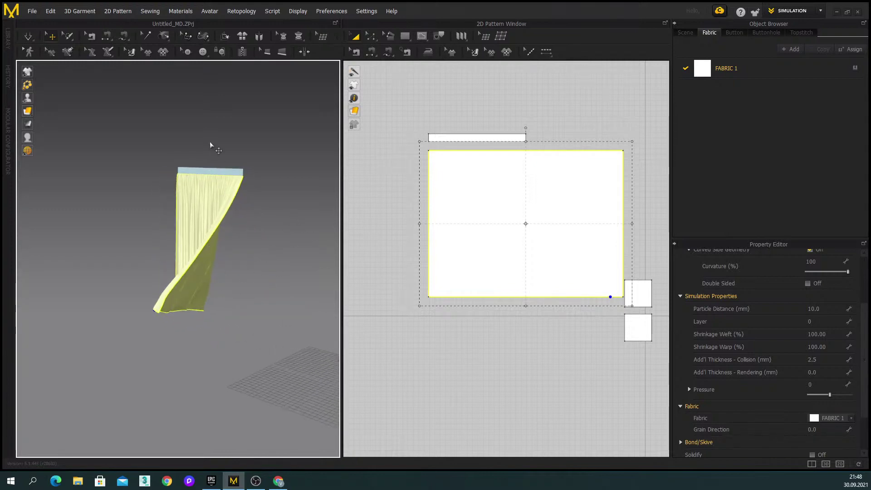
- Resume the simulation and pull the twisted lower corner back out so the curtain hangs straight below the strip
right_drag(193, 194, 257, 257)
scroll(177, 269, up, 2)
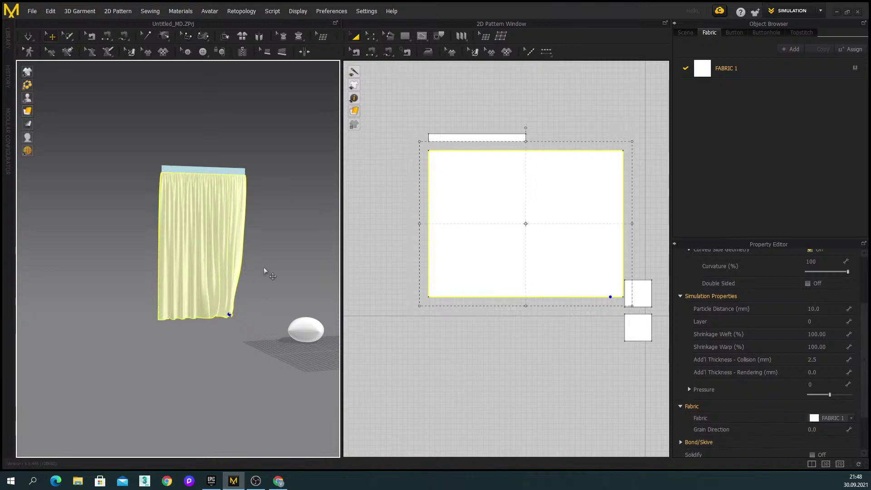
right_drag(266, 272, 205, 272)
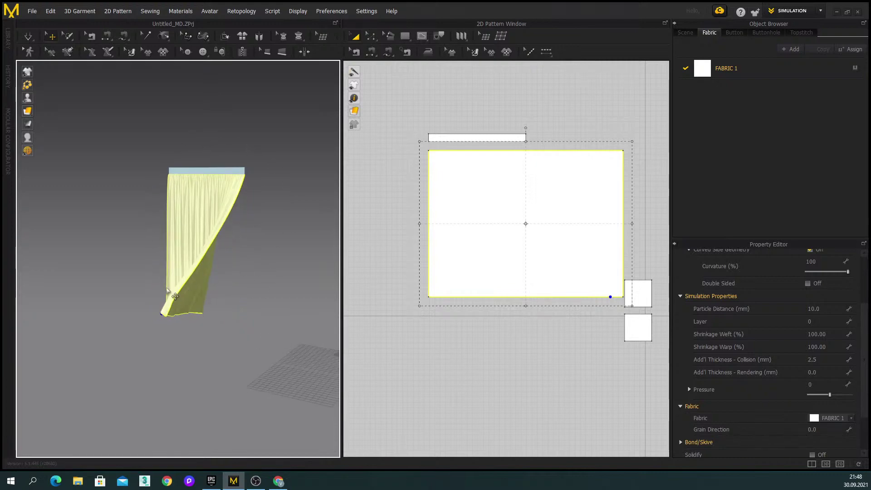
right_drag(315, 271, 207, 292)
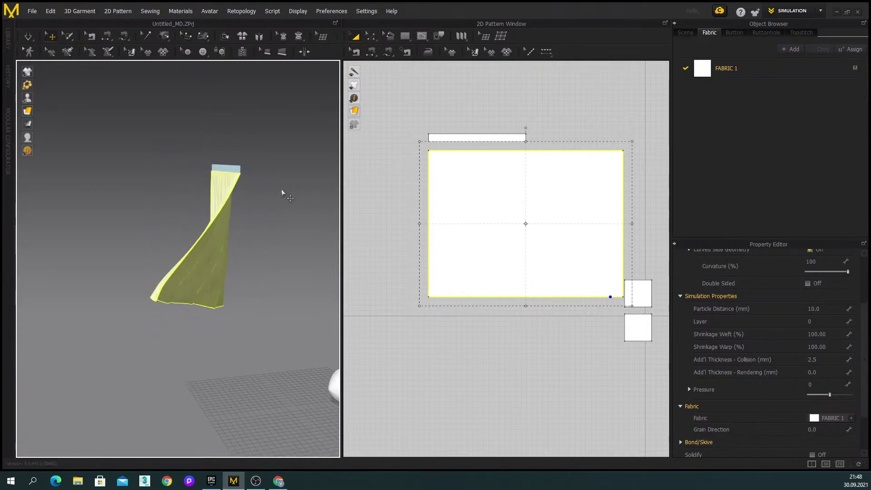
right_drag(208, 243, 221, 302)
drag(221, 303, 267, 292)
right_drag(267, 292, 259, 262)
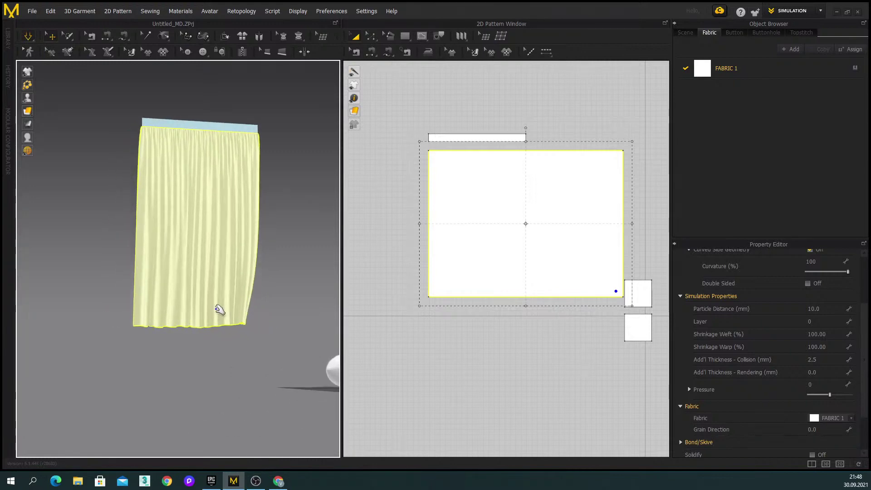
- Stop the simulation and examine the curtain's gathered folds, hem and back side from several angles
right_drag(225, 311, 247, 320)
right_drag(346, 375, 259, 397)
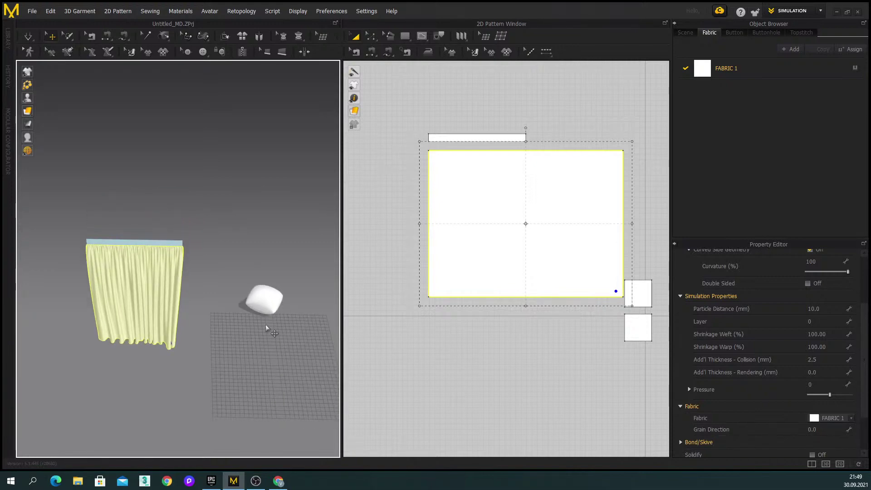
right_drag(222, 323, 259, 315)
scroll(449, 317, down, 4)
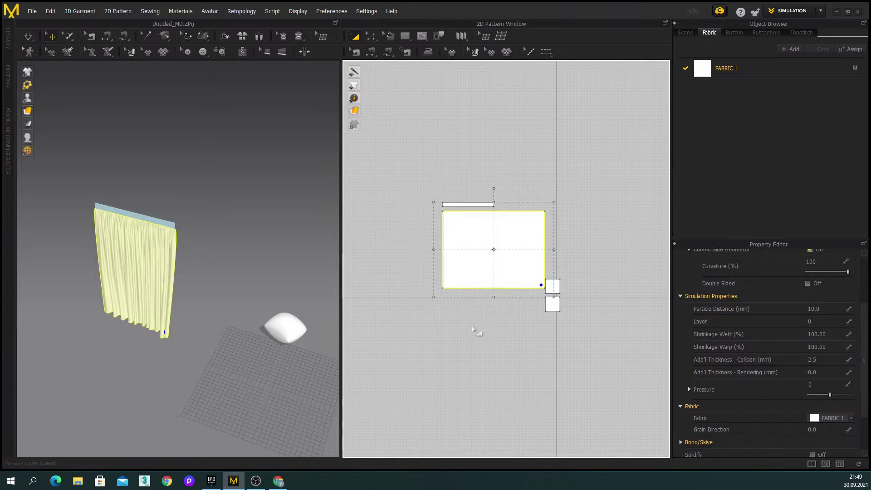
right_drag(315, 335, 271, 289)
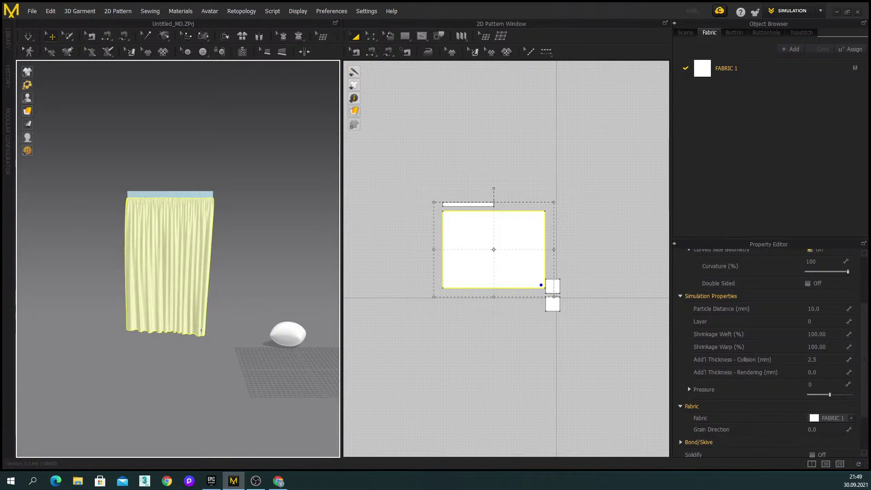
right_drag(218, 278, 156, 286)
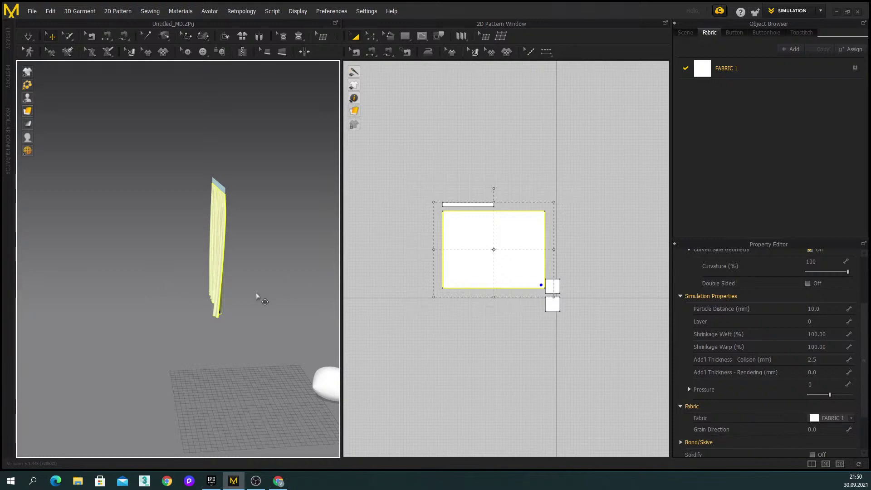
right_drag(238, 315, 270, 320)
right_drag(341, 329, 204, 344)
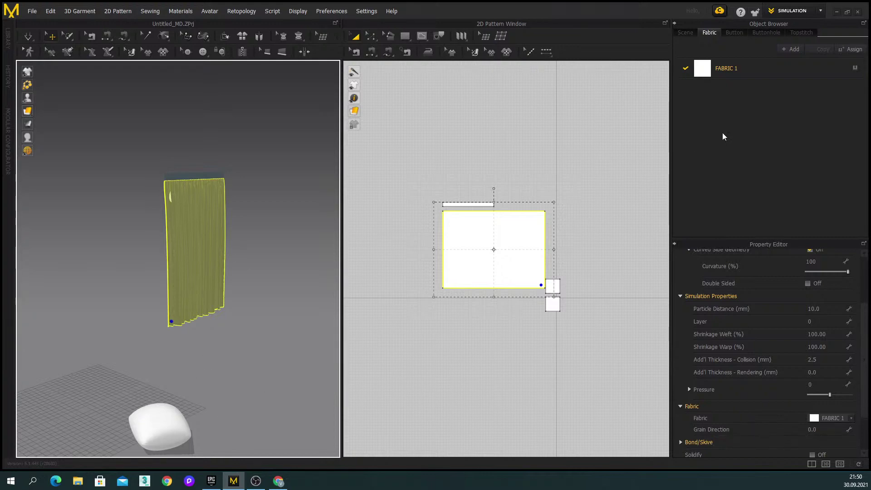
- Change FABRIC 1's physical property preset to Cotton_Canvas
click(755, 68)
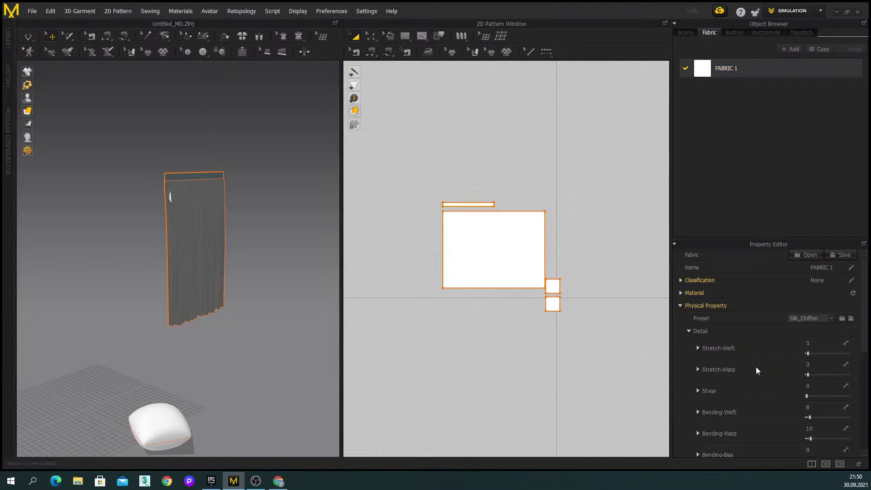
click(828, 320)
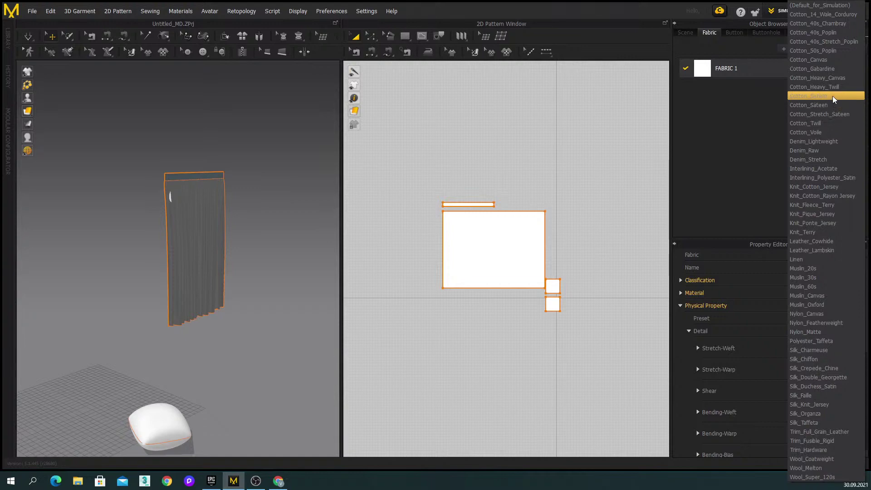
click(837, 60)
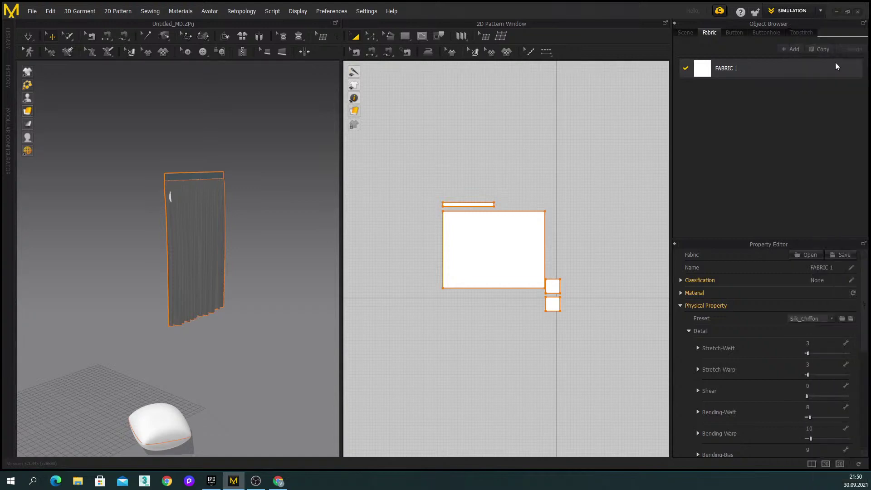
right_drag(223, 310, 302, 288)
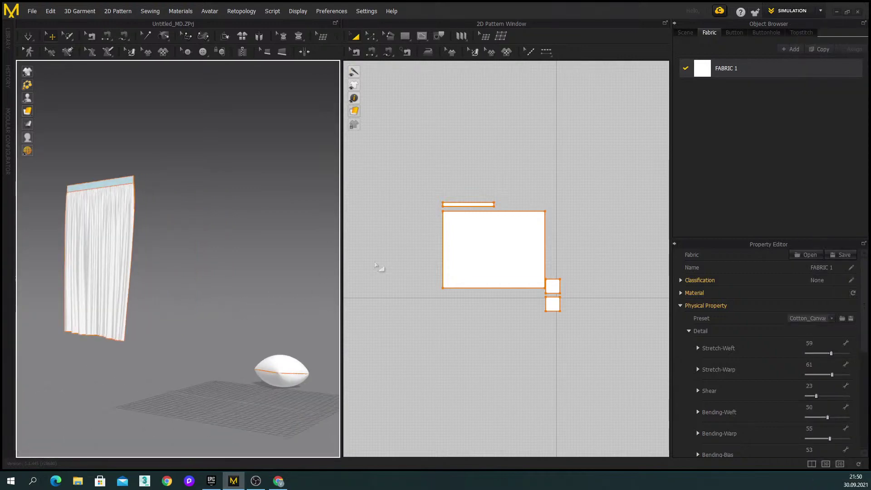
- Delete the narrow frozen strip above the large curtain panel
drag(412, 179, 508, 298)
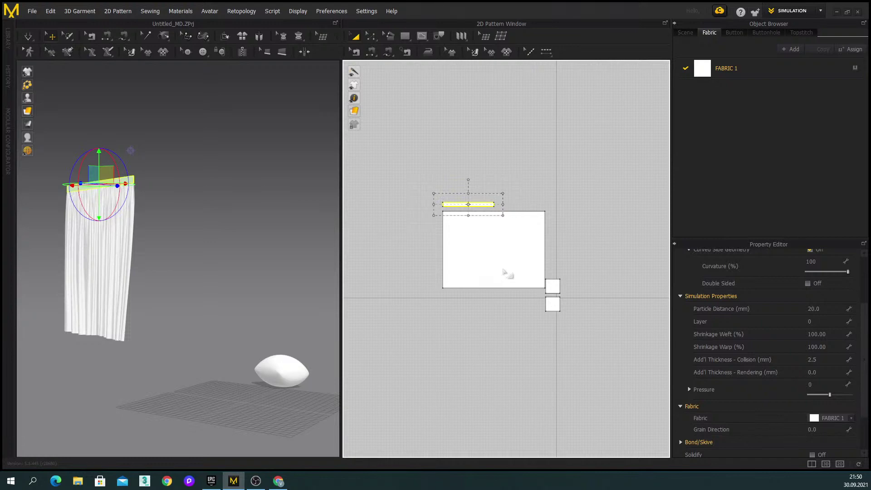
key(space)
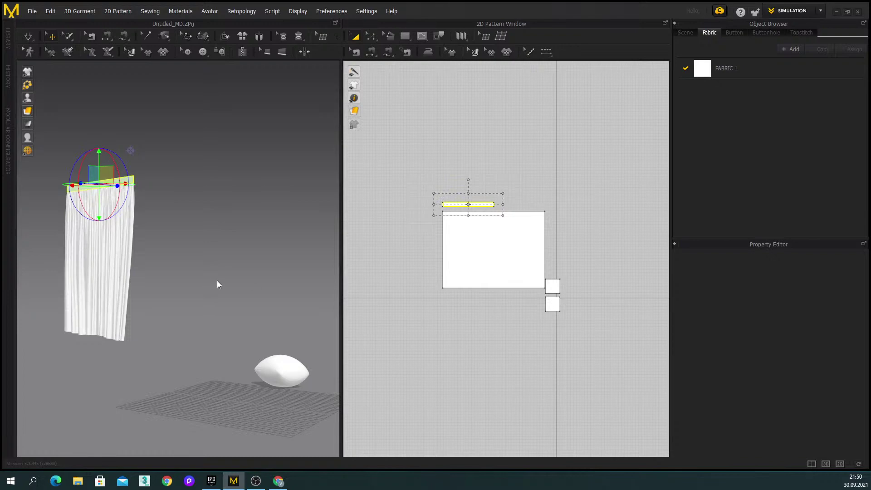
key(Delete)
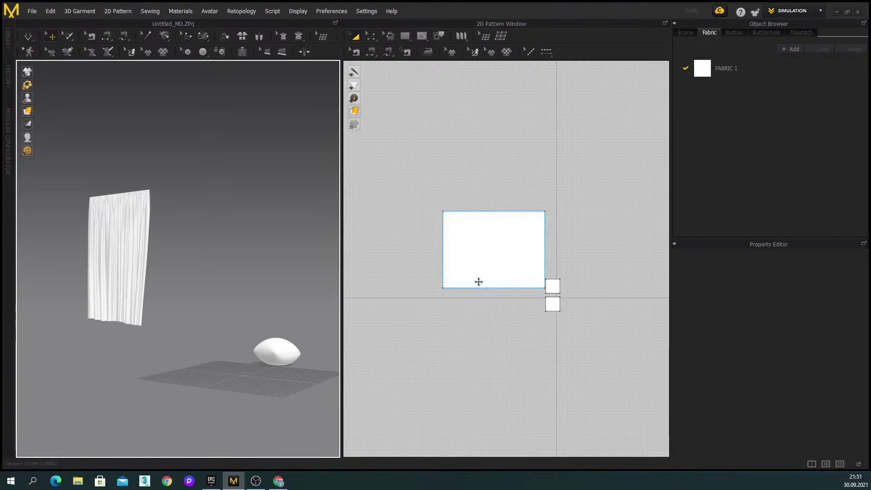
- Display the curtain with the plain white 3D surface style and tug its lower right edge in simulation
click(475, 264)
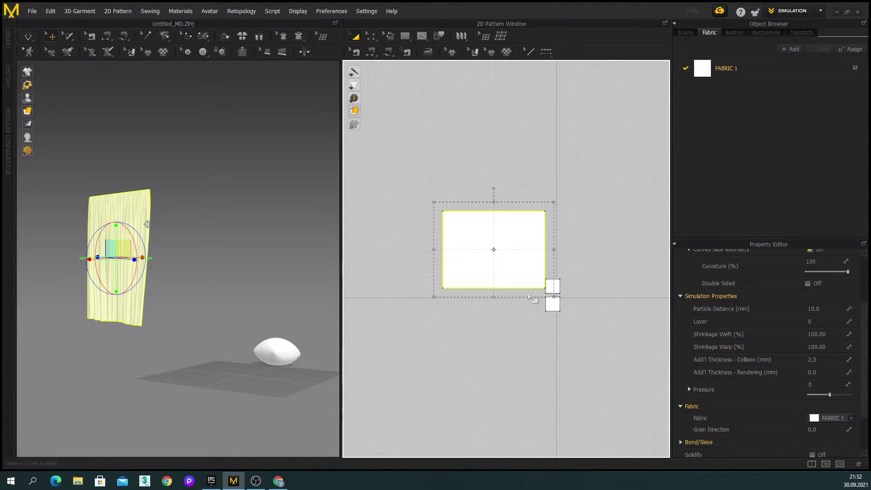
mouse_move(40, 132)
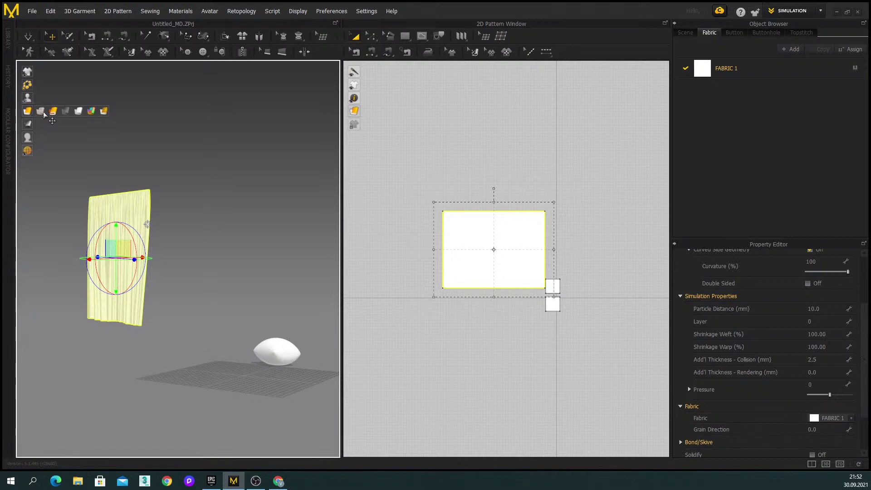
click(43, 112)
right_drag(128, 291, 273, 275)
mouse_move(31, 113)
click(79, 111)
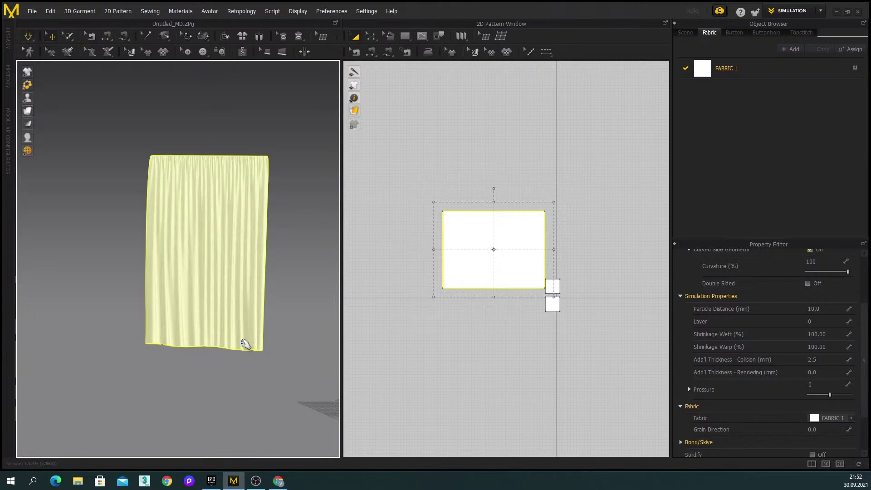
drag(246, 345, 245, 348)
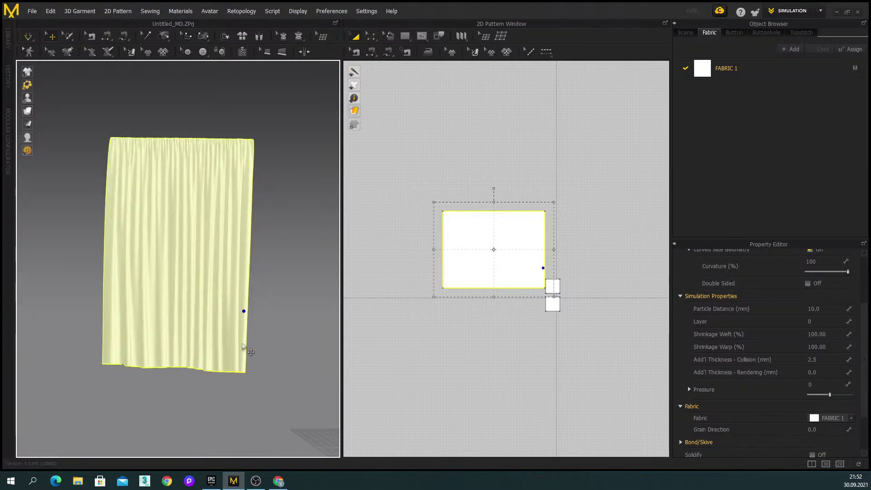